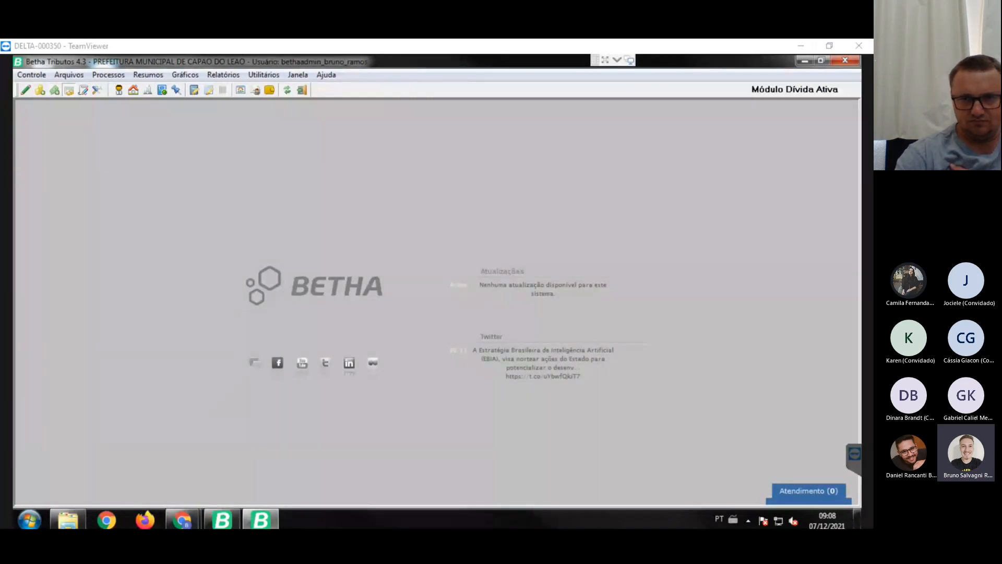
Start the Encerramento Mensal process in the Dívida Ativa module, fill in the responsible person's name, and close without running it.
left_click(181, 144)
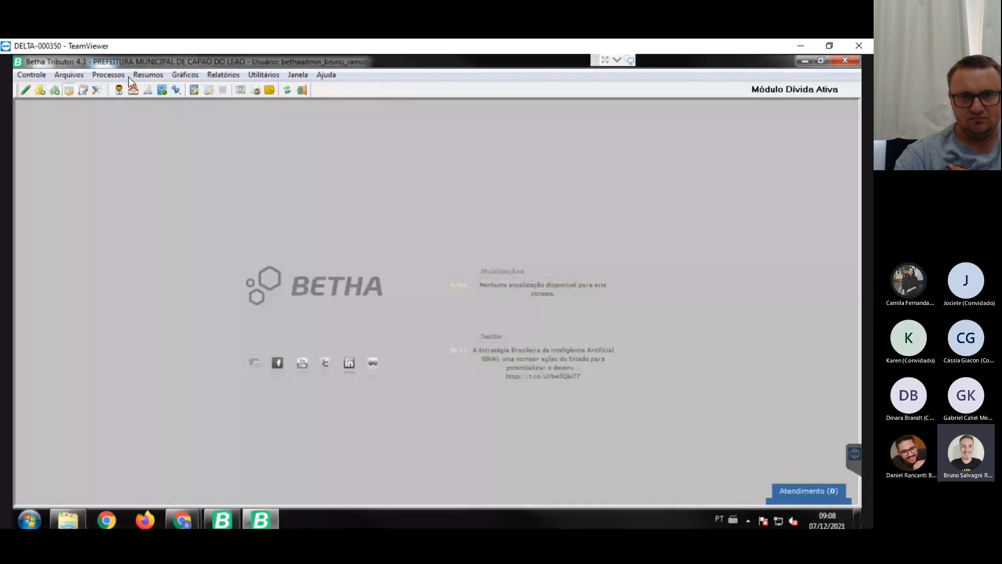
left_click(108, 74)
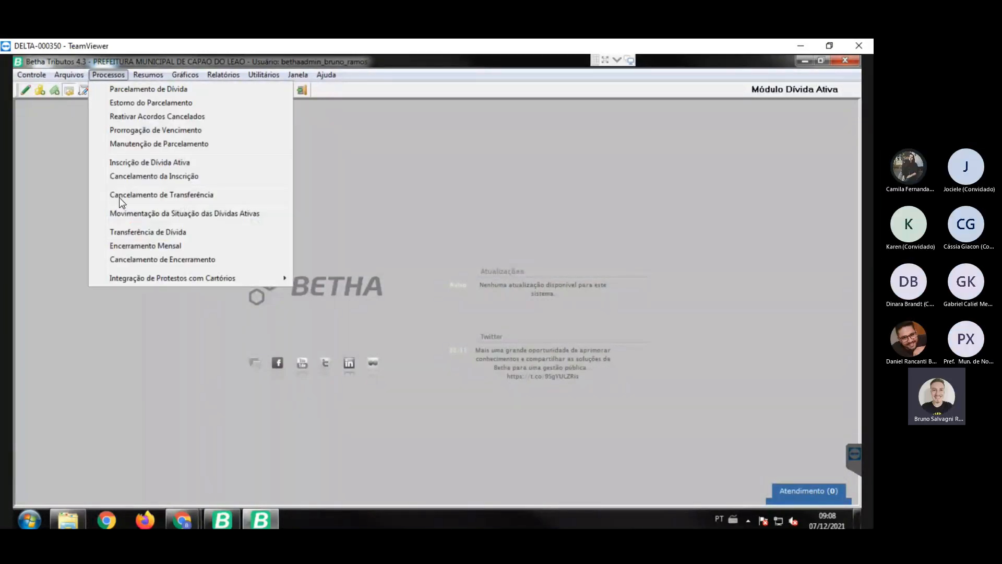
left_click(125, 245)
left_click_drag(438, 179, 161, 121)
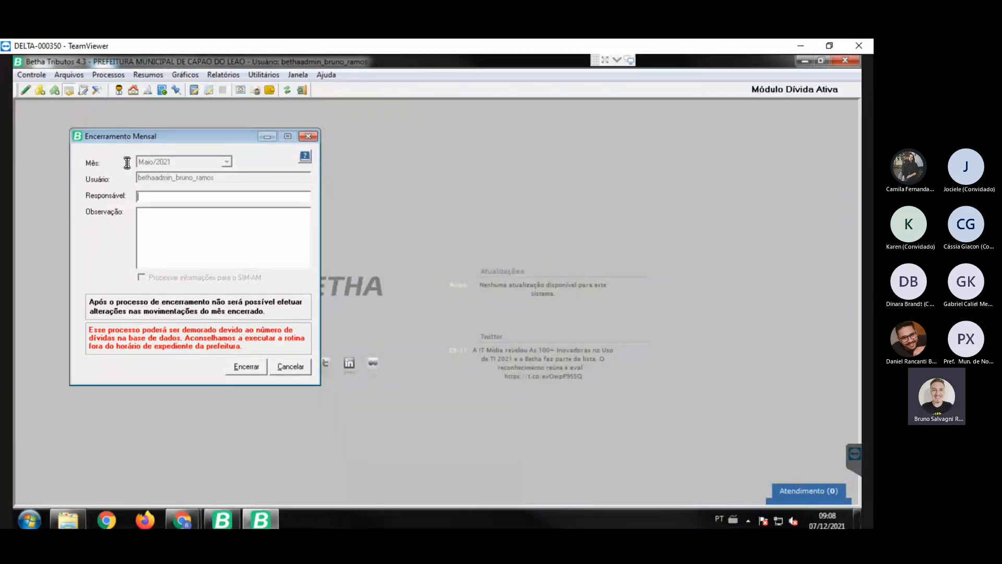
type("Bruno")
key("Tab")
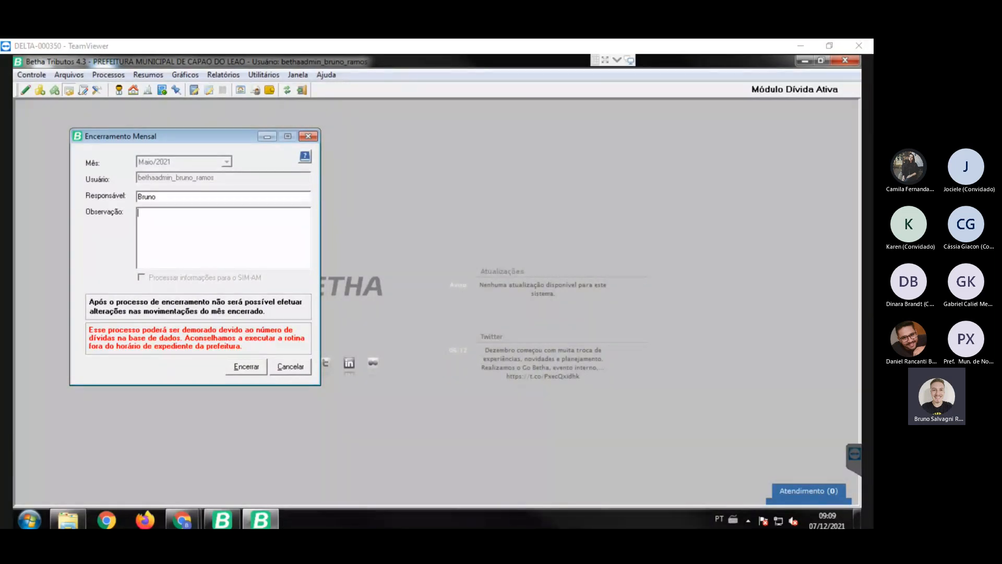
left_click(115, 143)
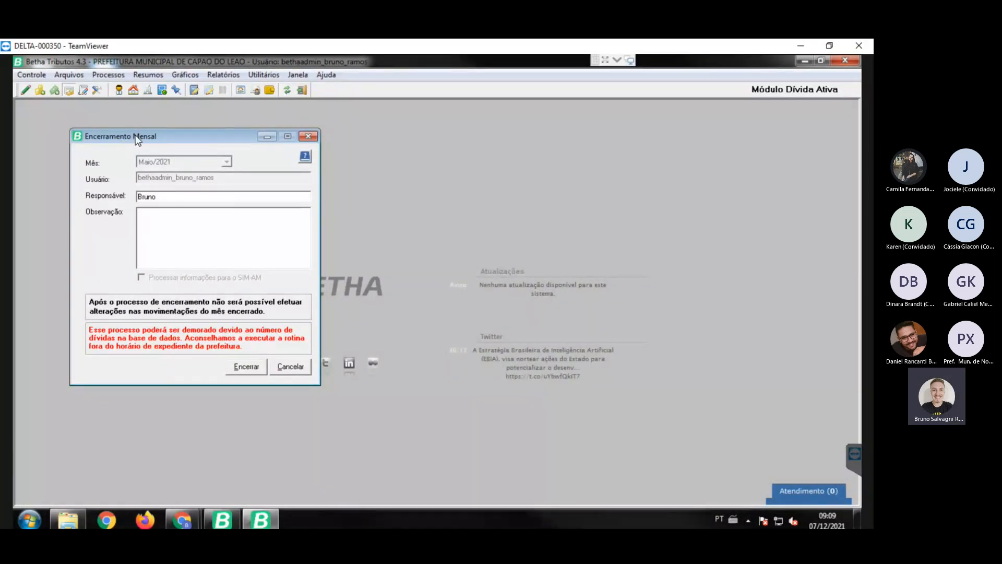
key("Escape")
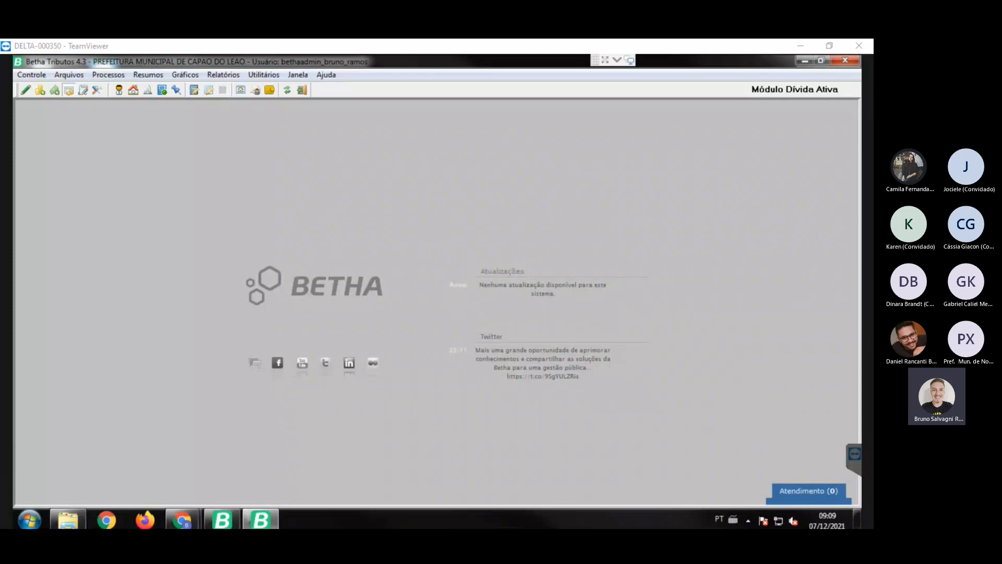
Switch to the Administrador module and open Encerramento e Início do Exercício to review the items transferable from 2021 to 2022.
left_click(105, 119)
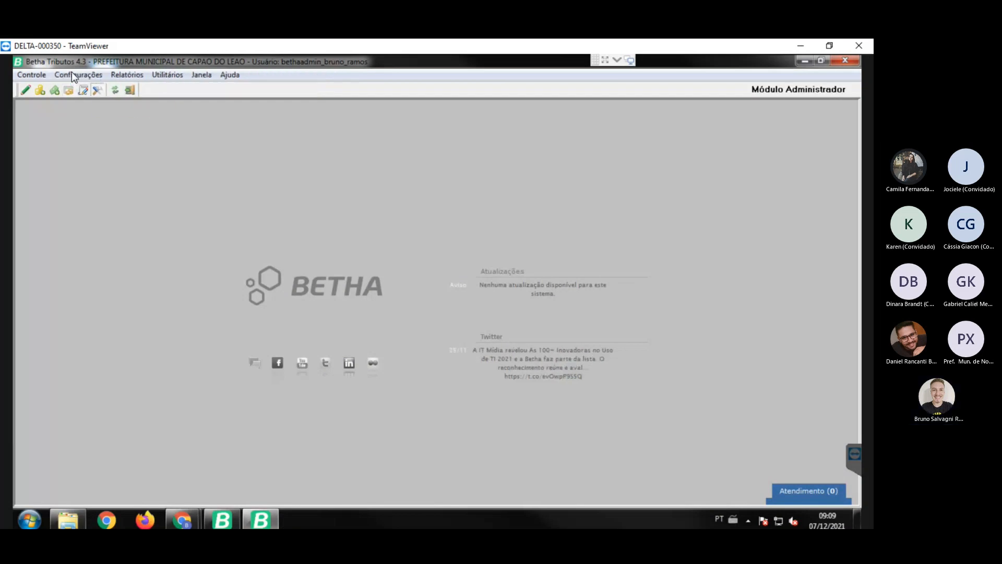
left_click(76, 76)
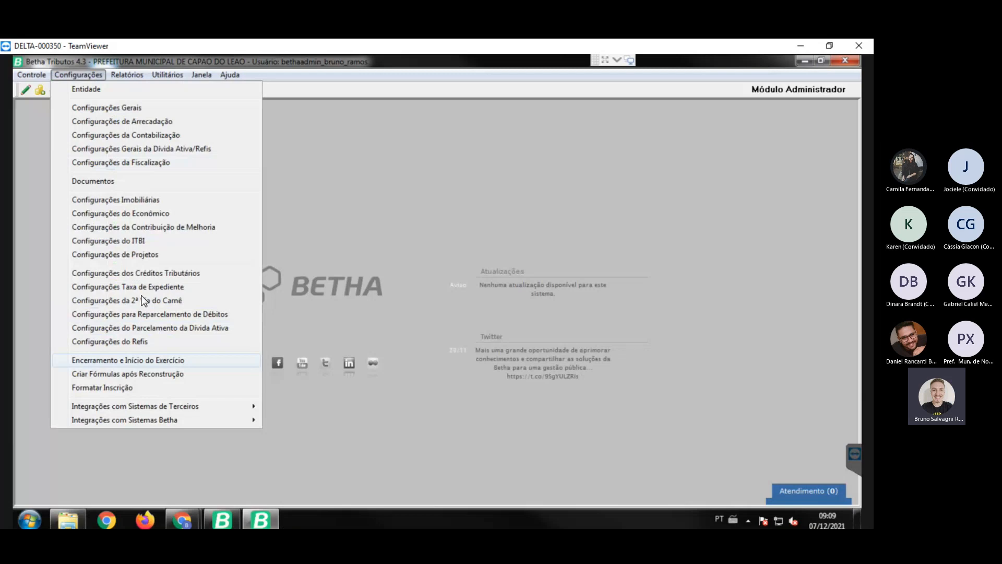
key("Return")
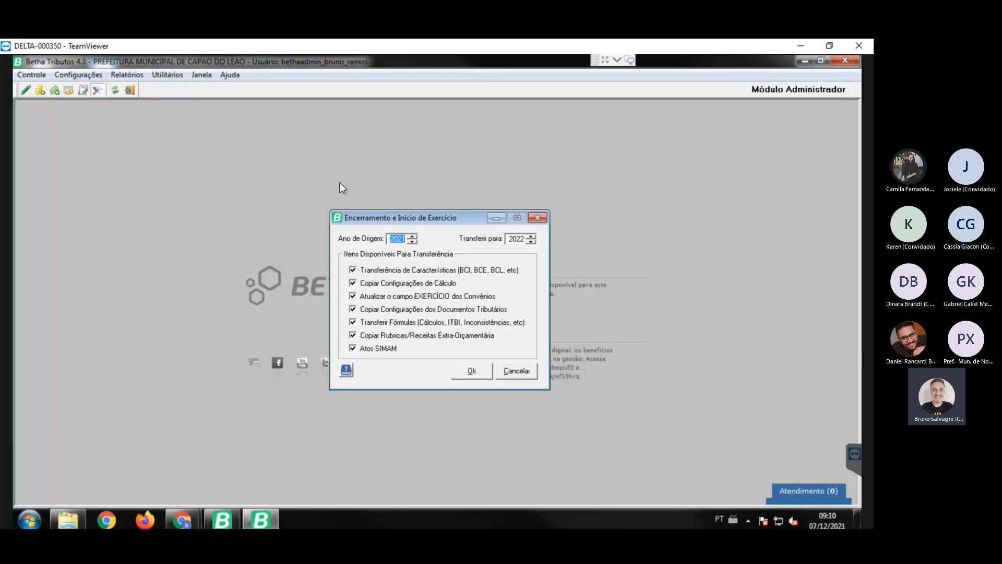
left_click_drag(419, 223, 206, 159)
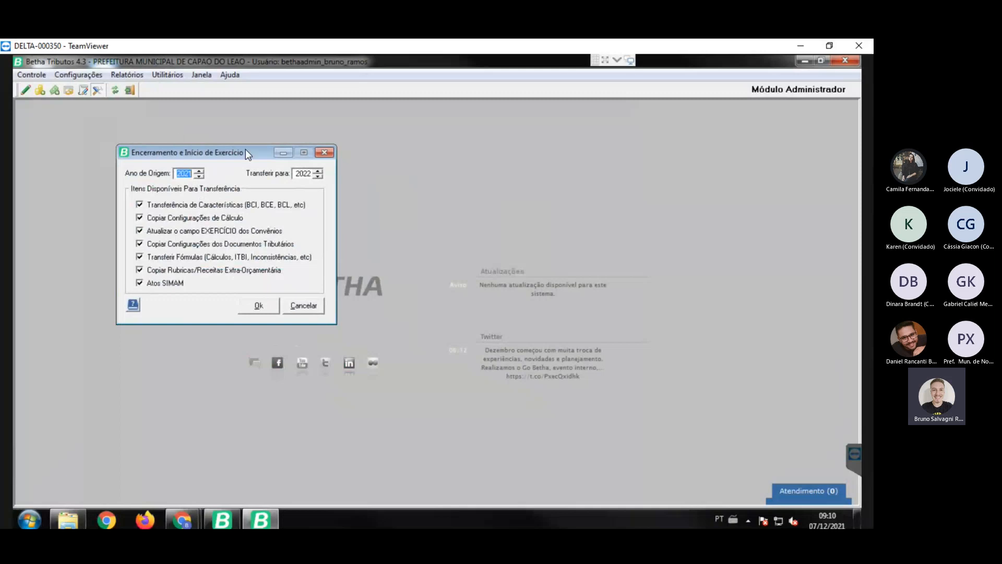
key("Tab")
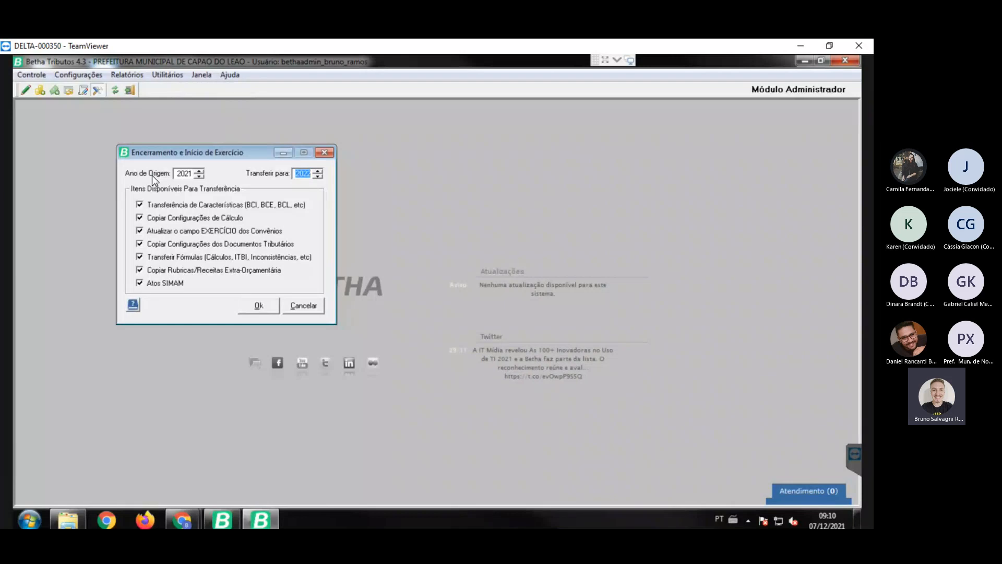
left_click_drag(149, 152, 132, 139)
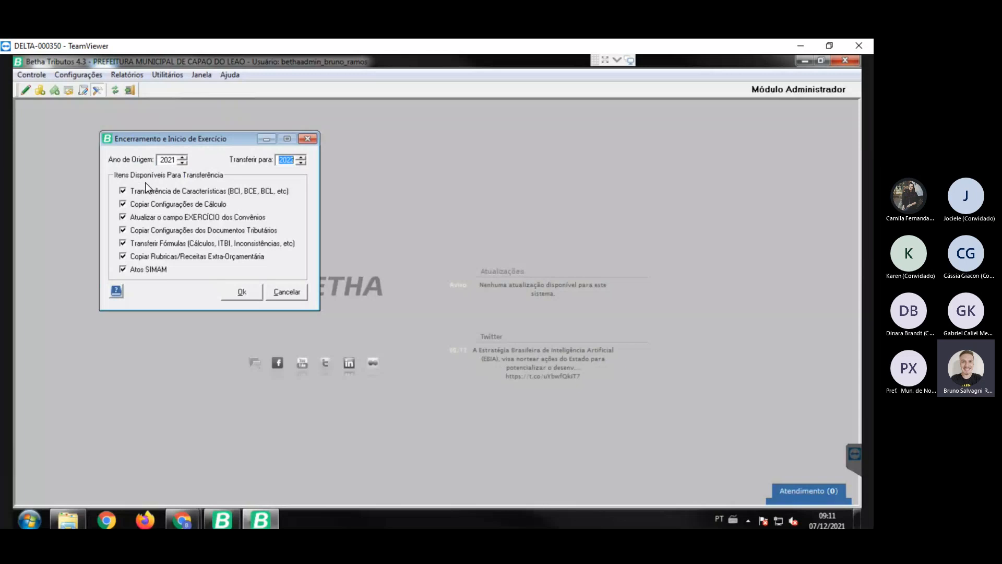
left_click(123, 216)
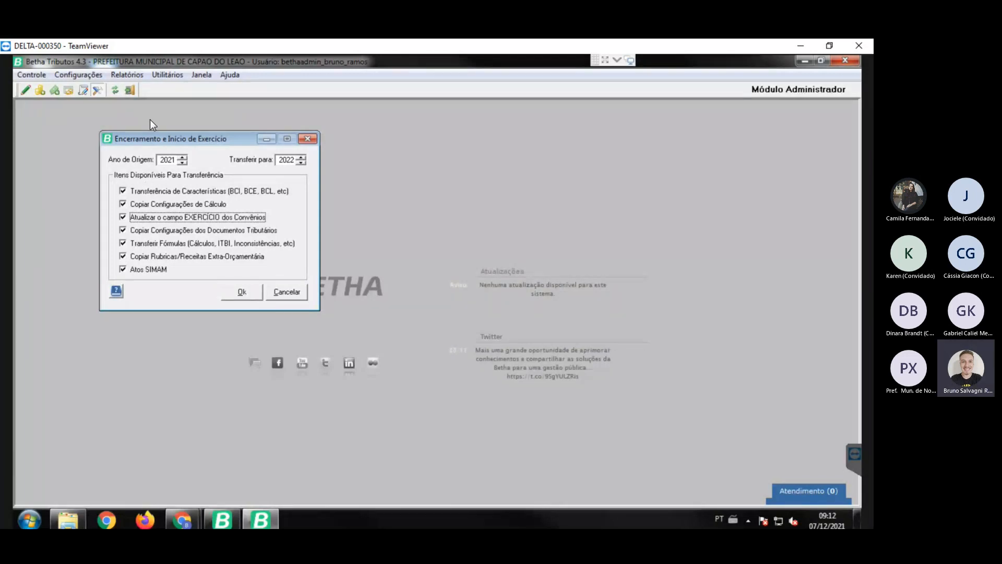
Switch to the Lançamento module and inspect the Exercício field in the Cadastro de Convênios record, then close it.
left_click_drag(166, 120, 472, 101)
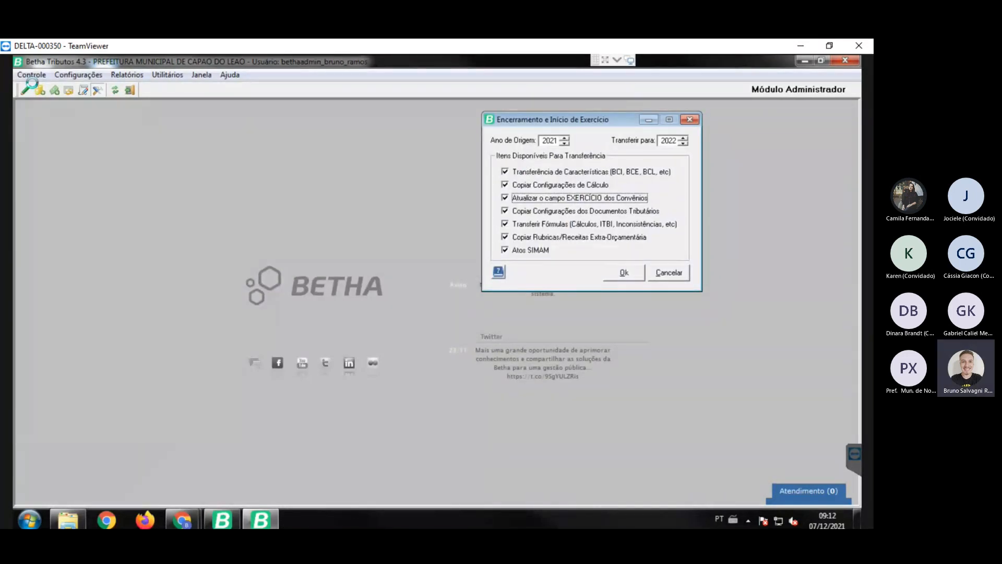
left_click(67, 74)
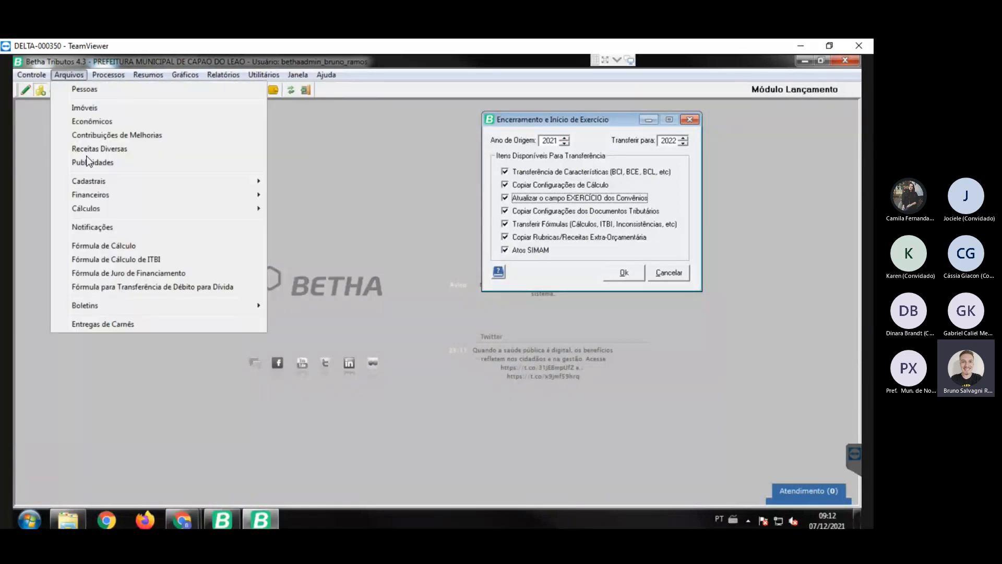
mouse_move(100, 195)
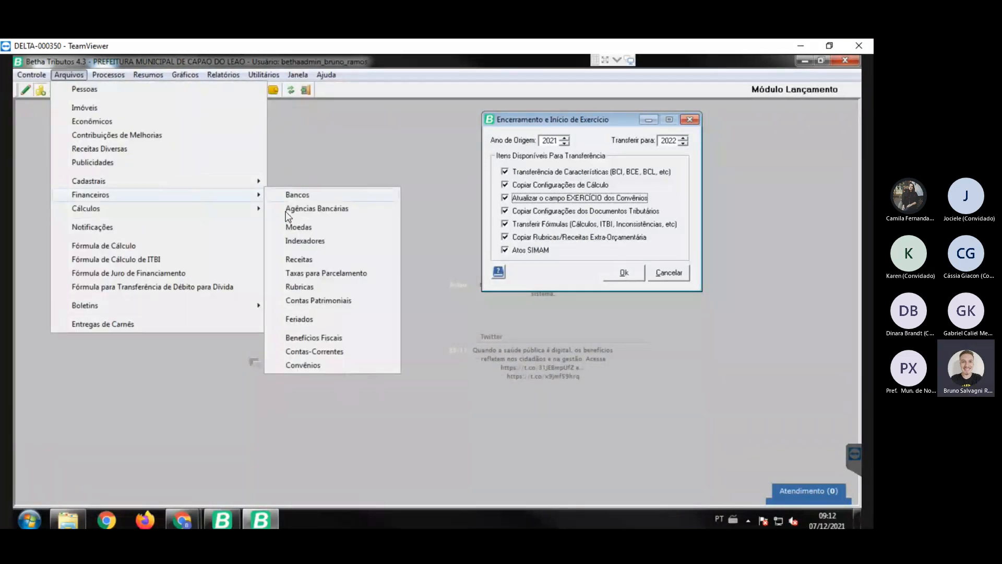
left_click(303, 364)
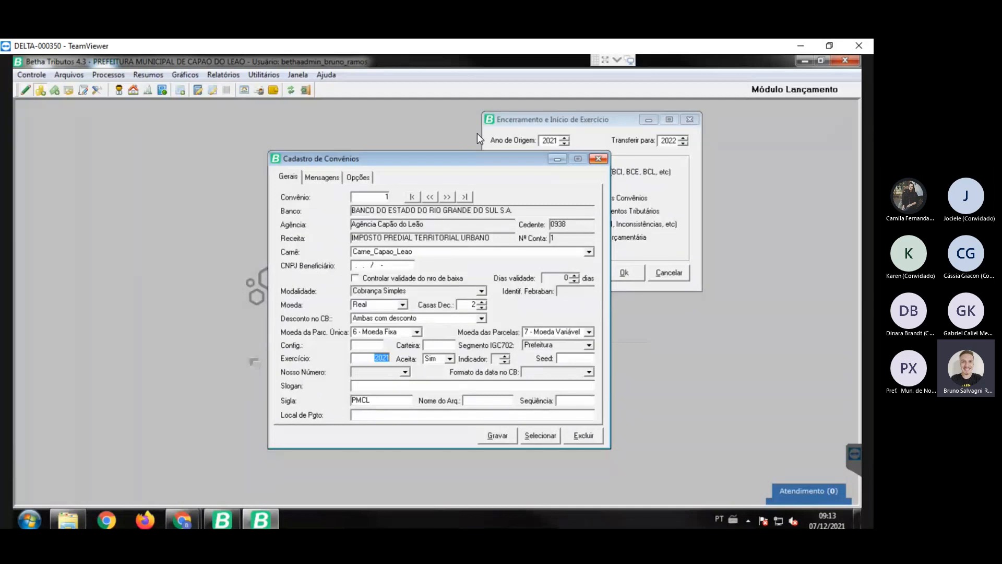
key("Escape")
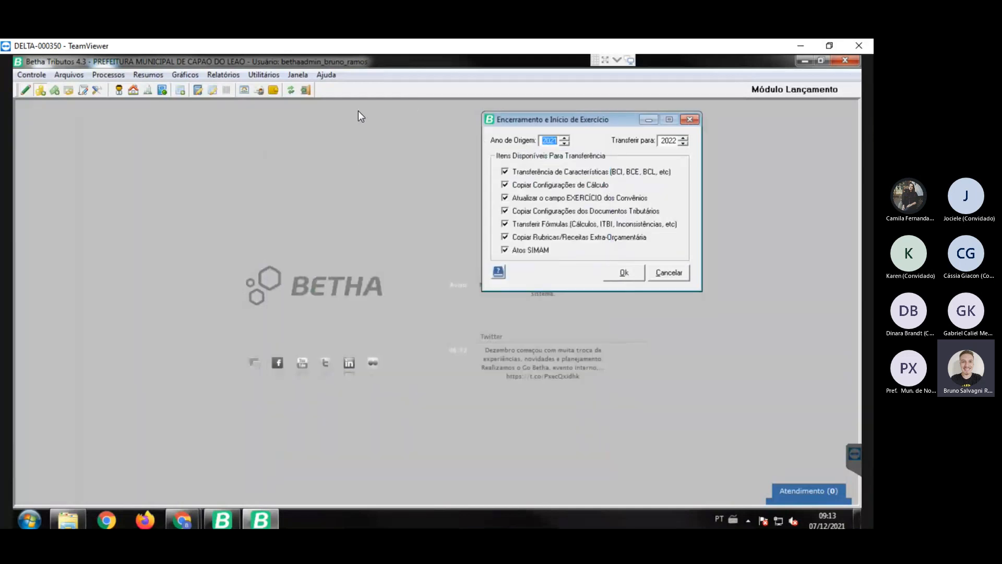
Return to the Administrador module and switch "Atualizar o campo EXERCÍCIO dos Convênios" off and on again.
left_click_drag(192, 113, 92, 108)
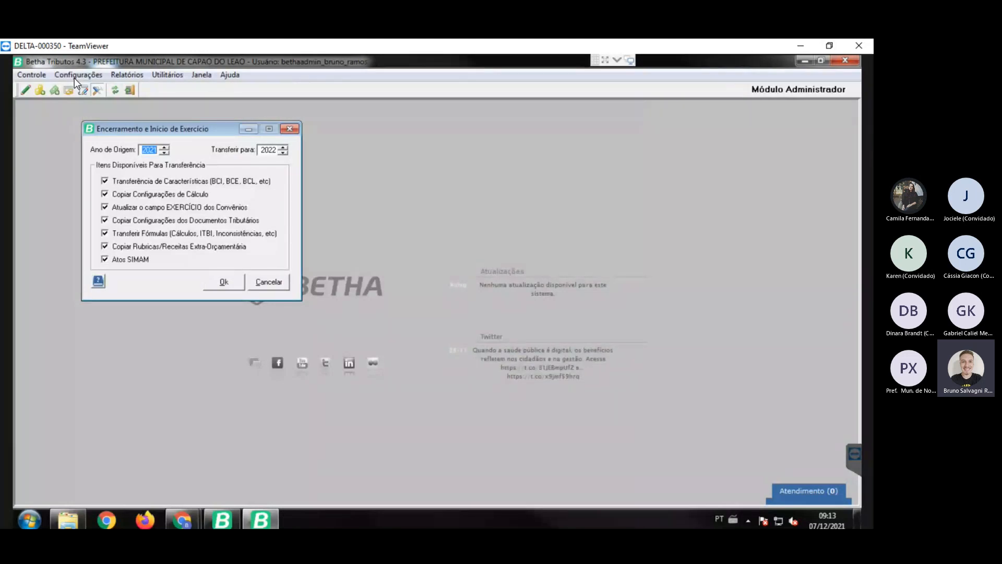
left_click(180, 207)
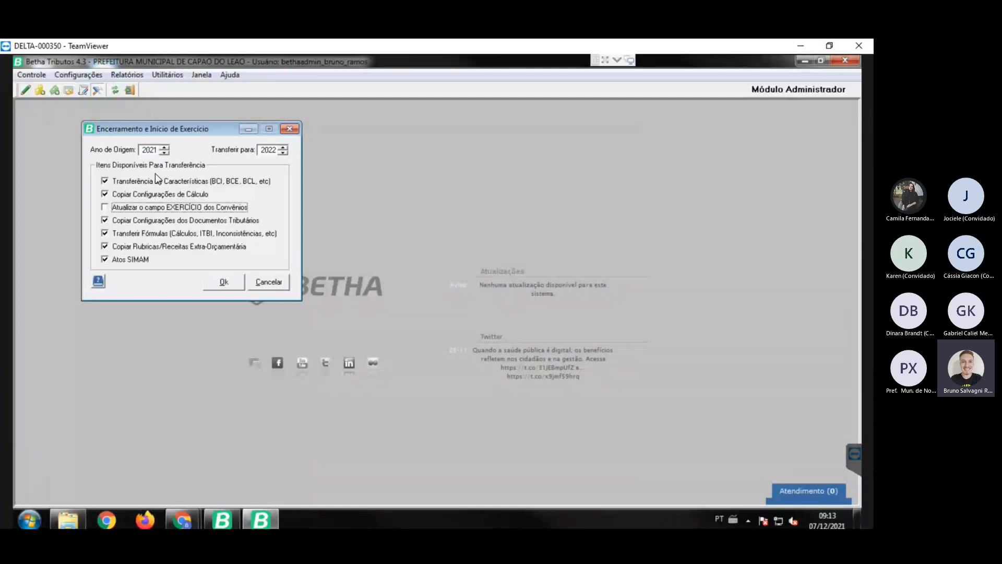
key("space")
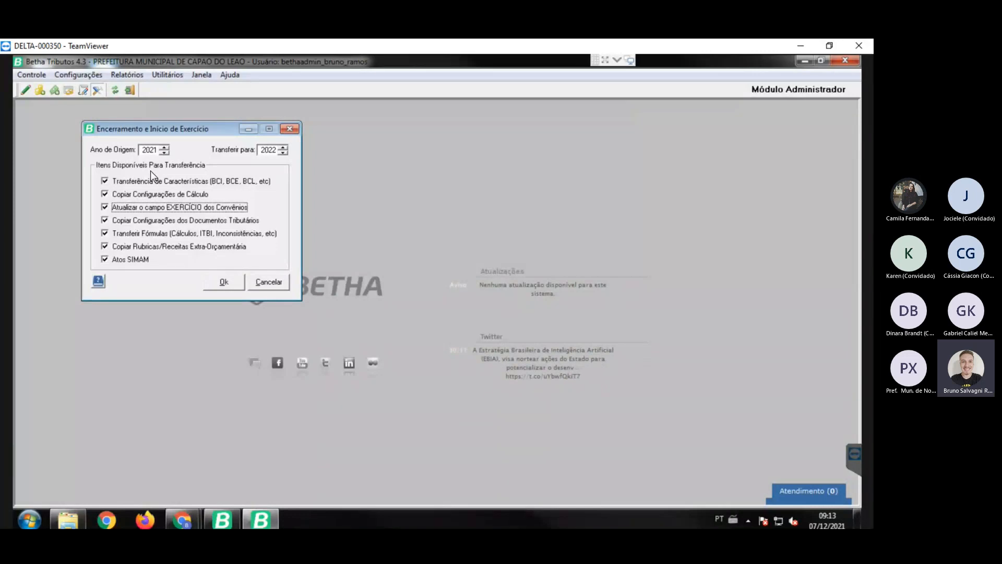
key("space")
key("space")
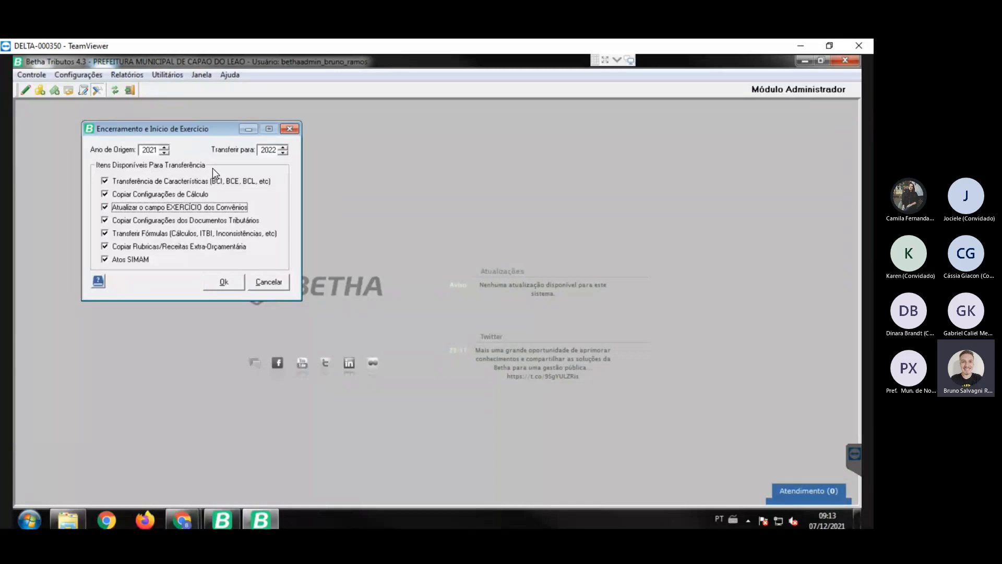
left_click(186, 207)
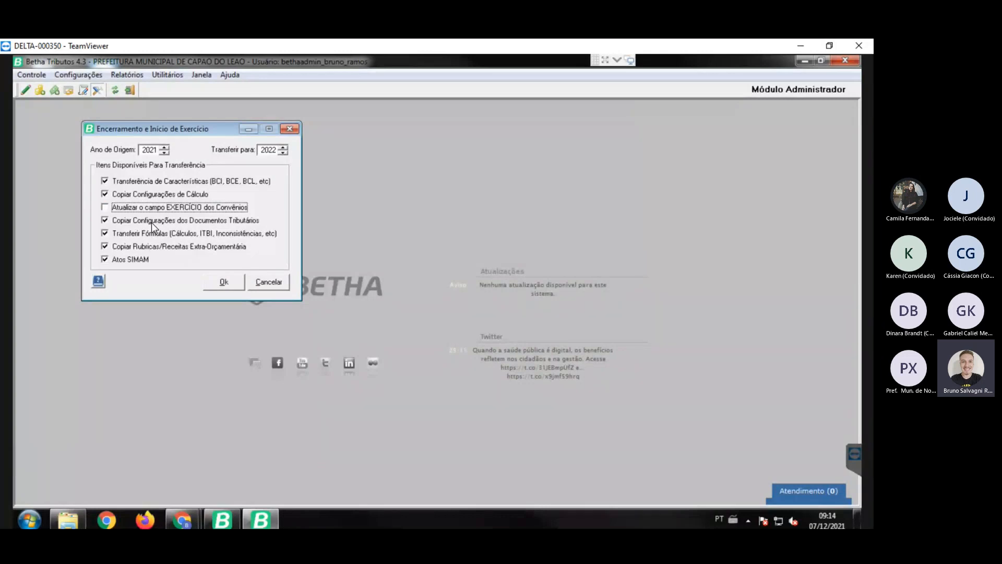
key("space")
Clear every transfer item except "Atualizar o campo EXERCÍCIO dos Convênios".
left_click(103, 181)
left_click(105, 220)
left_click(105, 233)
left_click(105, 247)
left_click(105, 259)
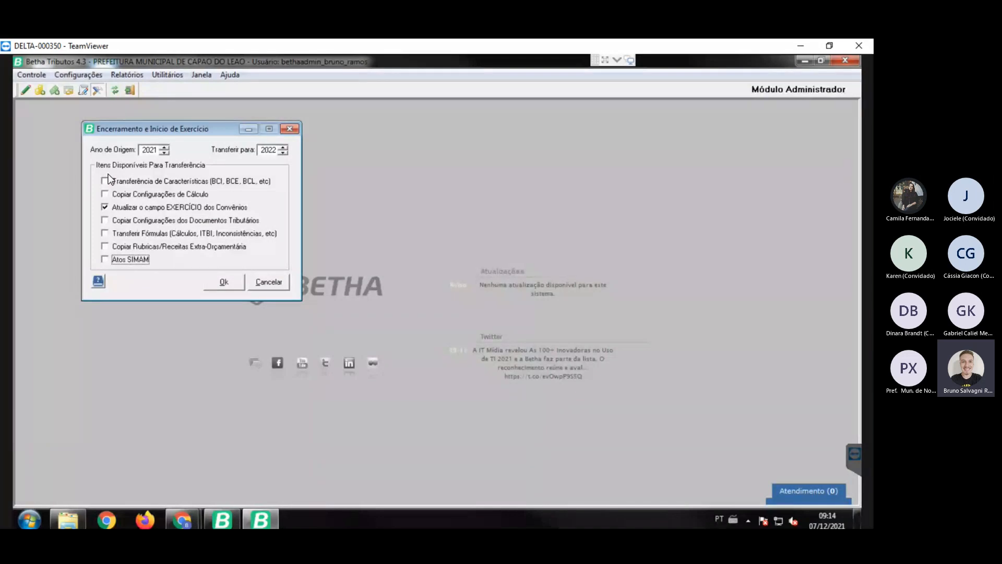
Reselect all the cleared transfer items, from Atos SIMAM up to Transferência de Características.
left_click(105, 259)
left_click(105, 247)
left_click(105, 234)
left_click(105, 220)
left_click(105, 194)
left_click(105, 181)
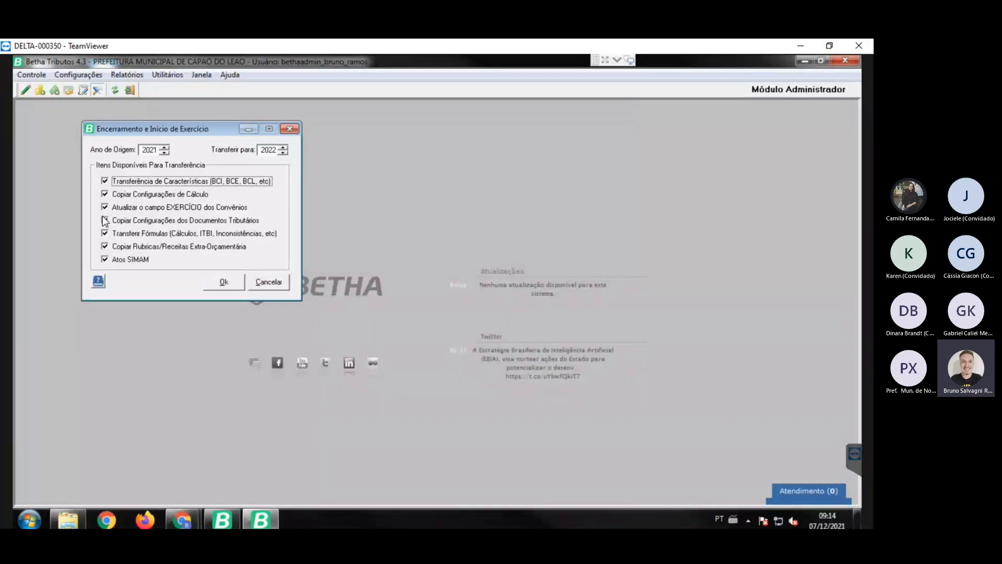
Clear the Atos SIMAM transfer item and close the year-closing dialog without running it.
key("space")
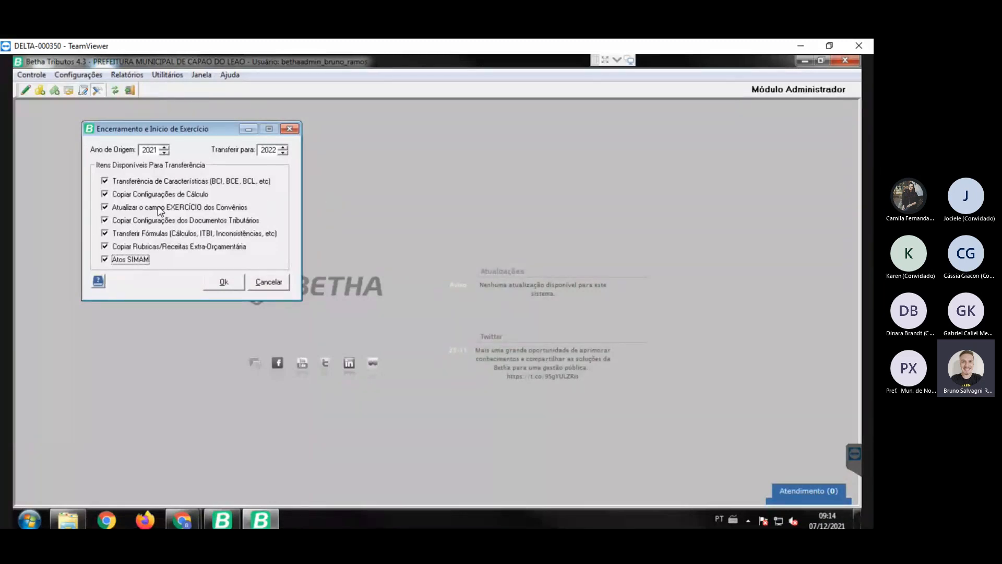
key("space")
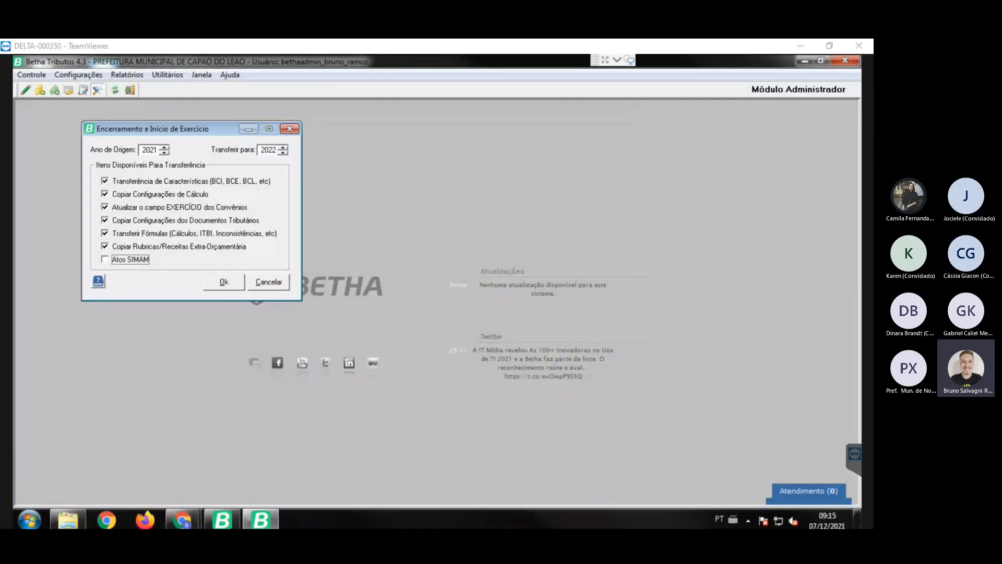
left_click(211, 232)
key("Escape")
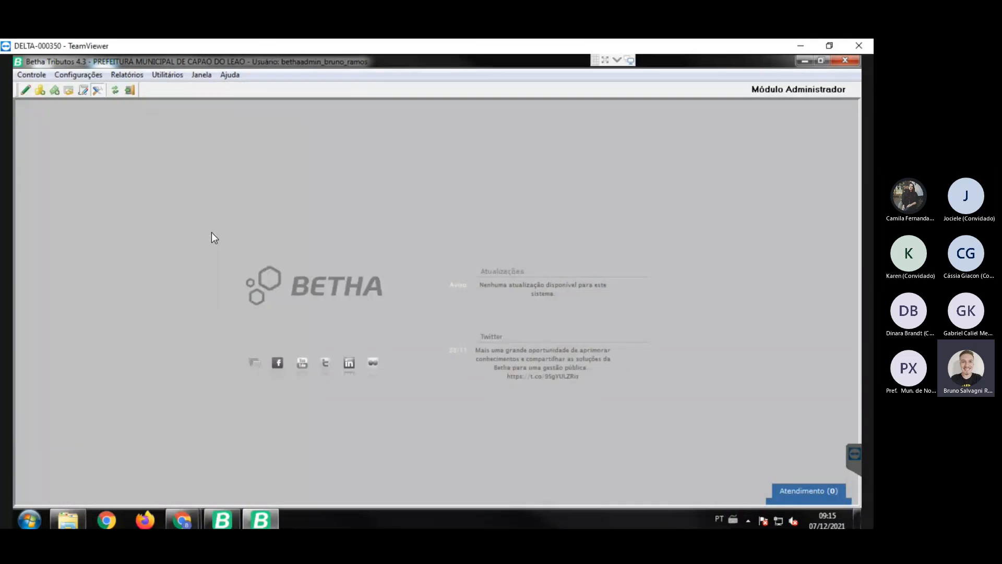
Open Configurações Gerais to view the general settings, including the current Exercício, and close it without changes.
left_click(69, 67)
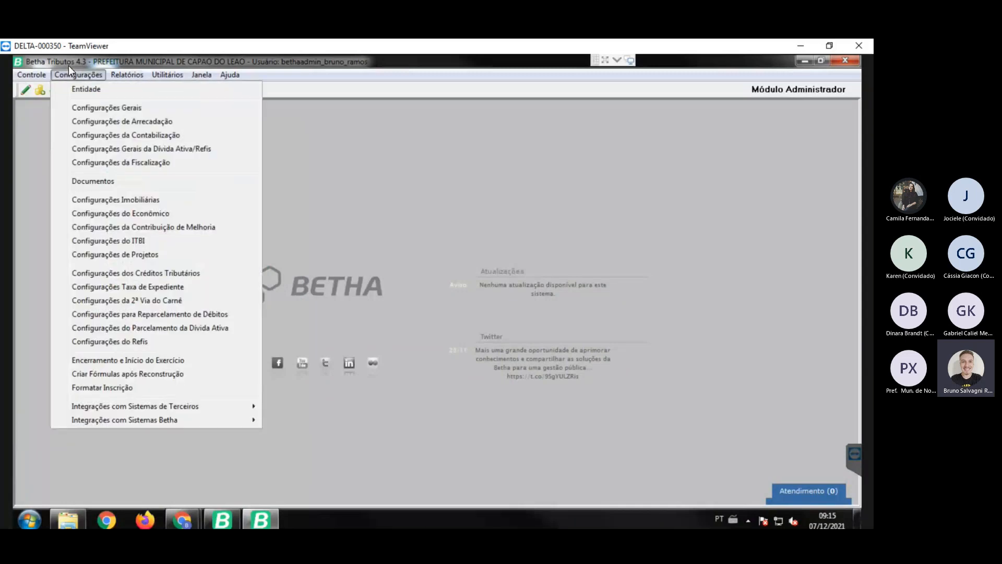
left_click(93, 95)
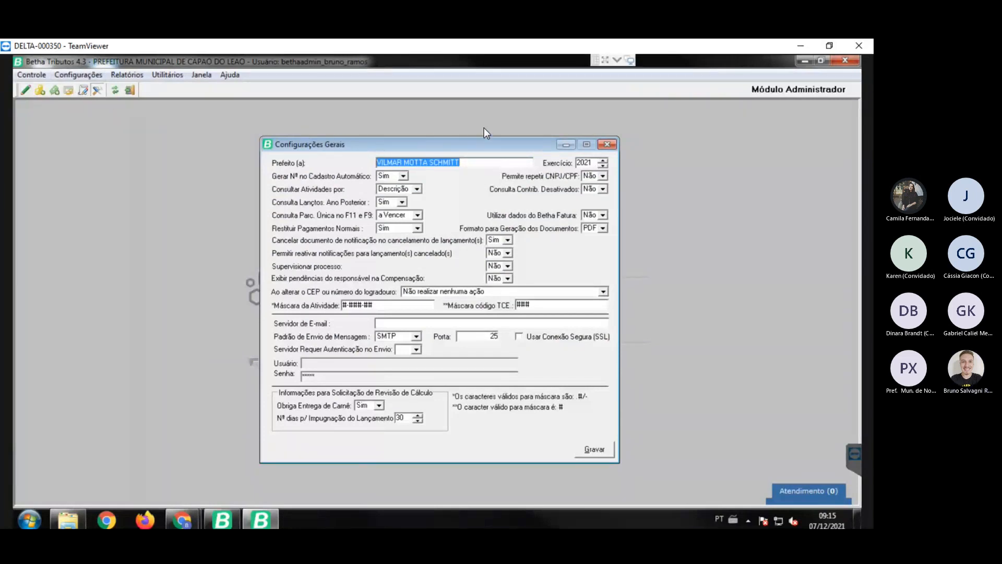
key("Escape")
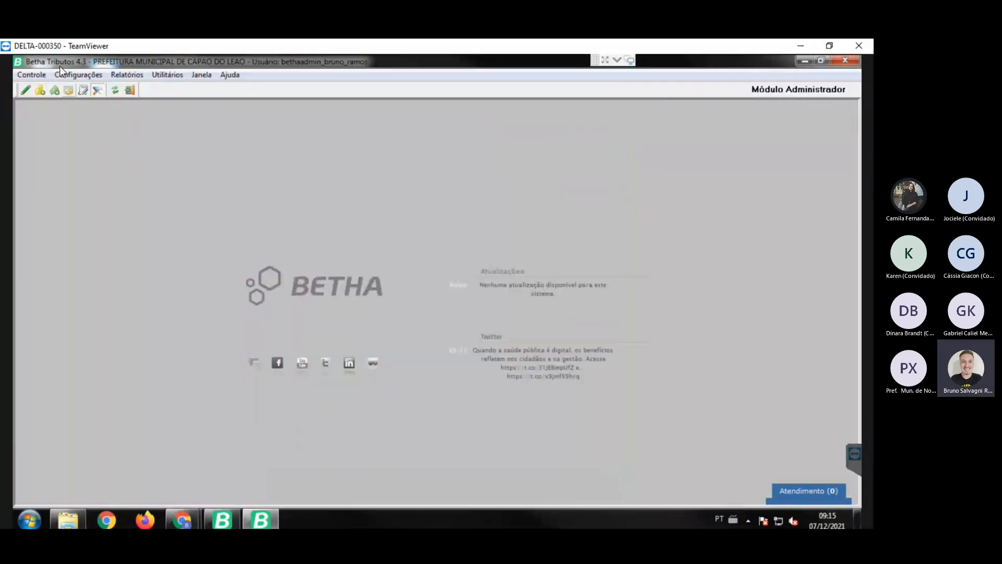
Run Encerramento e Início do Exercício from 2021 to 2022 with "Atualizar o campo EXERCÍCIO dos Convênios" cleared and all other items selected.
left_click(61, 75)
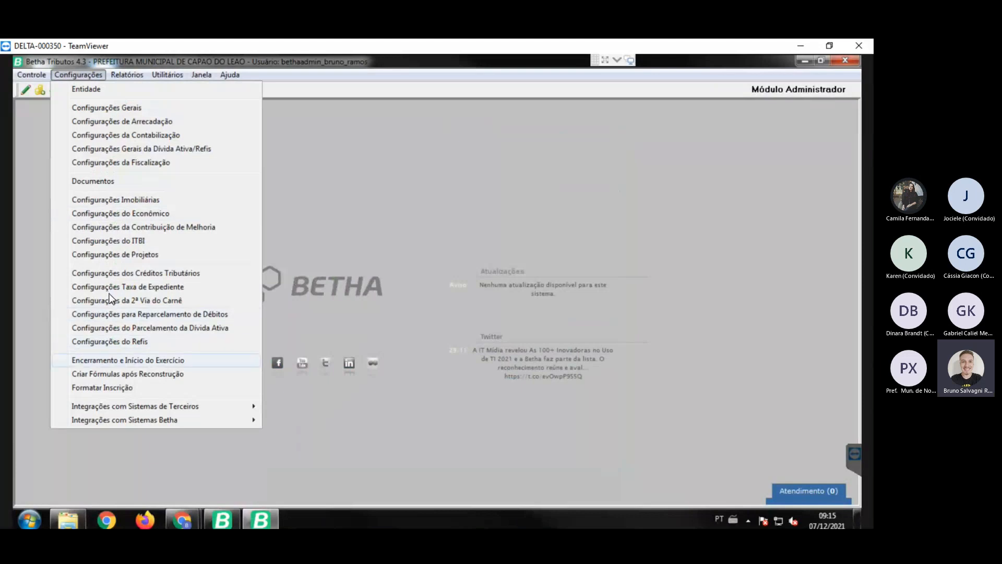
key("Return")
left_click(361, 297)
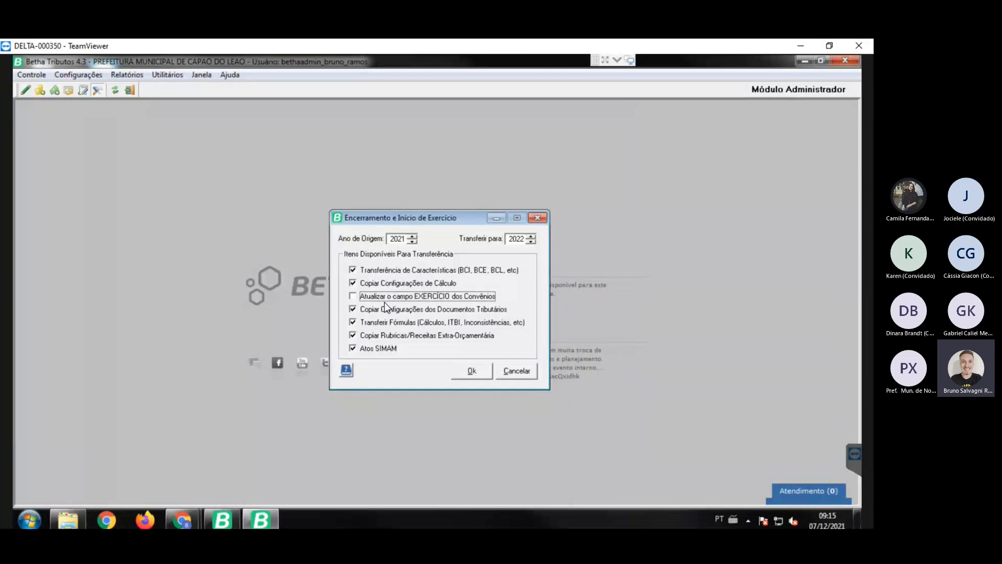
key("alt+o")
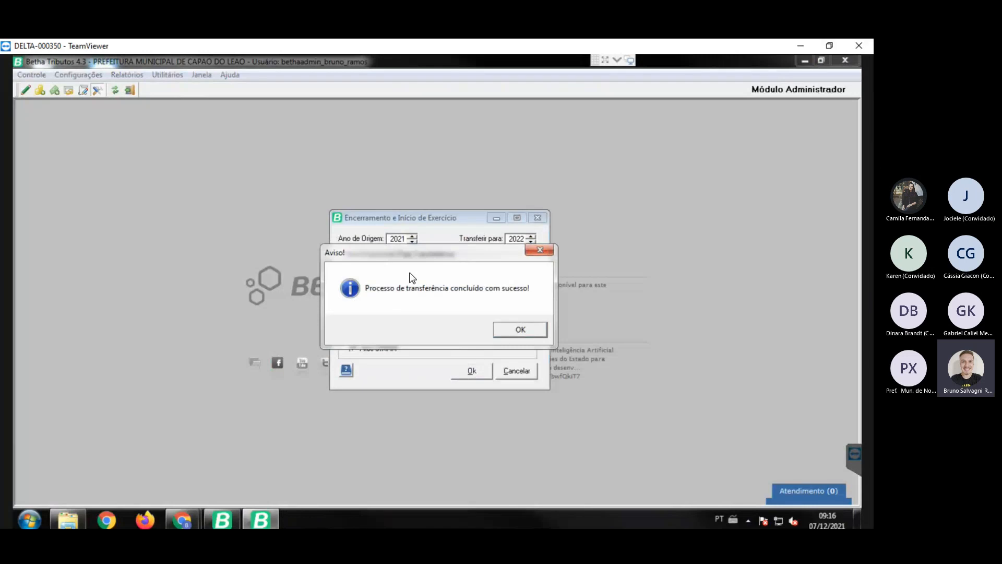
key("Return")
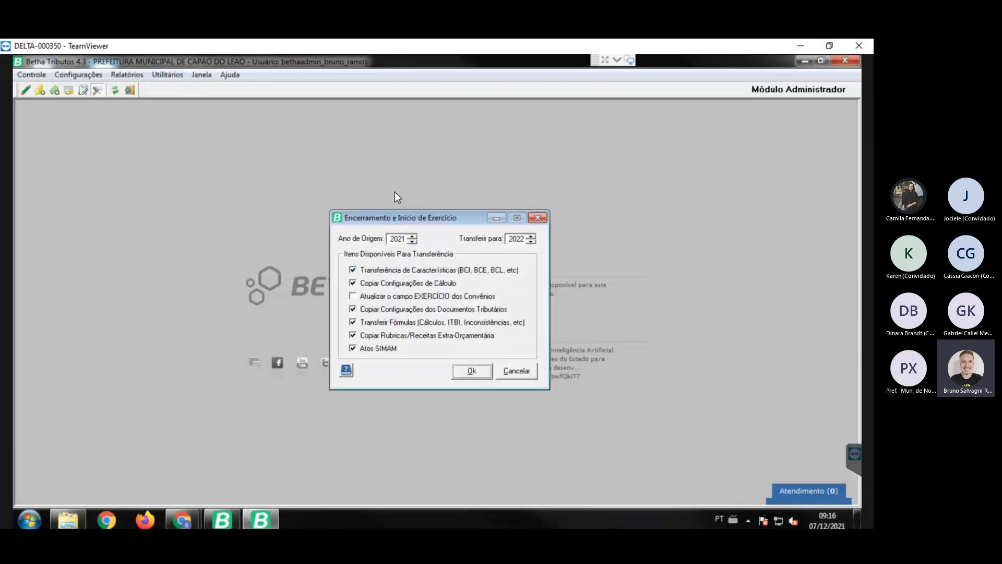
Close the year-closing dialog, then set Exercício to 2021 in Configurações Gerais and save it.
key("Escape")
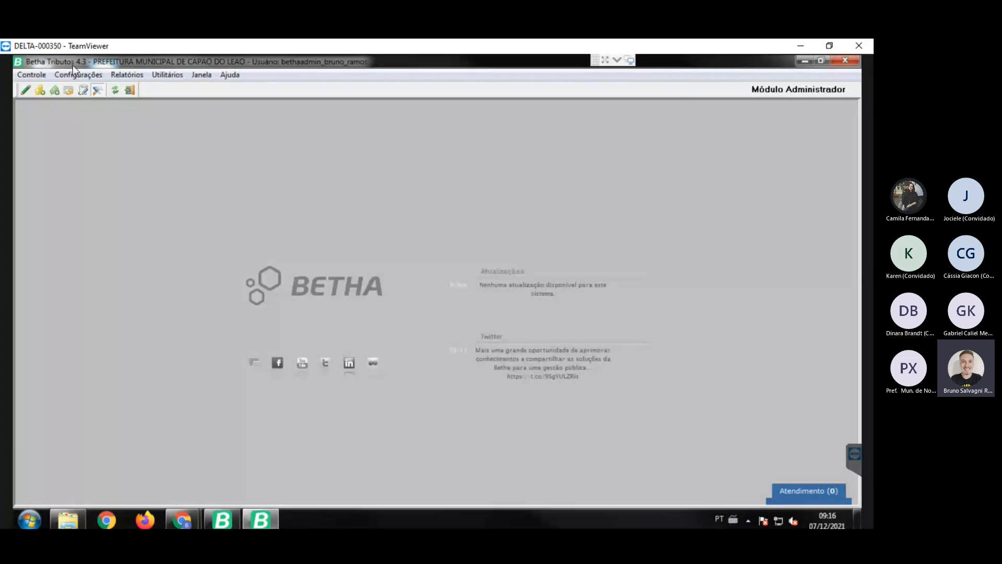
left_click(78, 75)
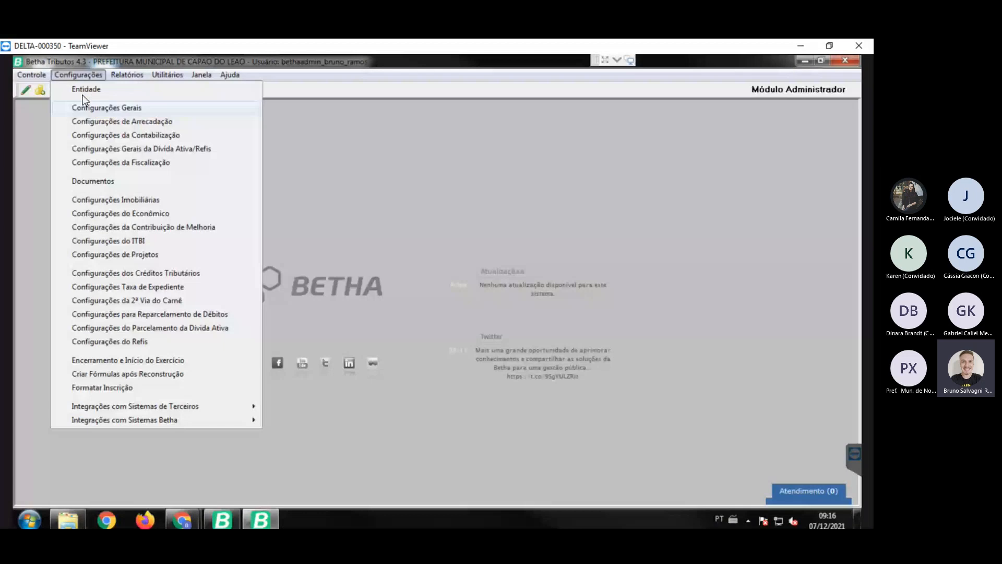
left_click(83, 106)
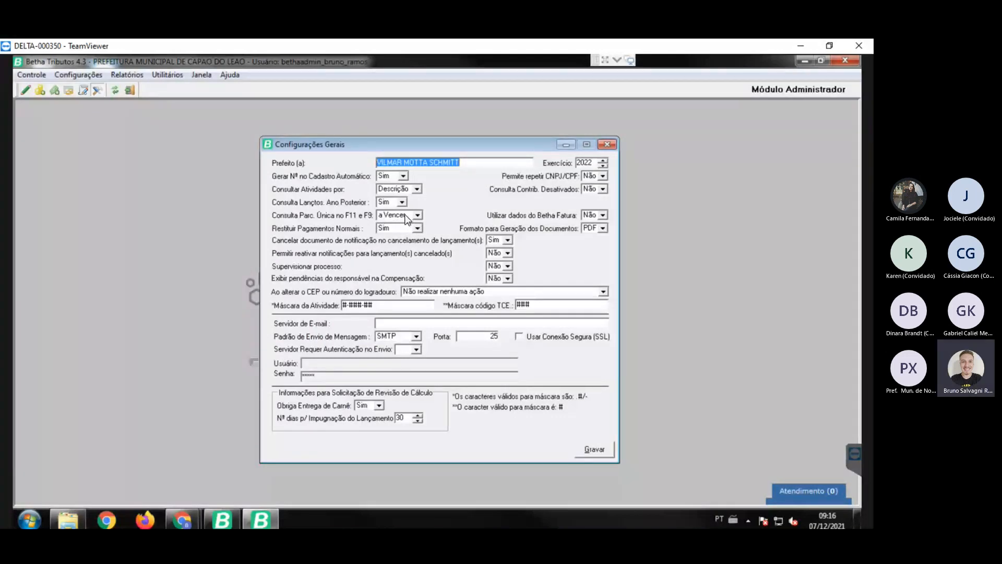
key("Tab")
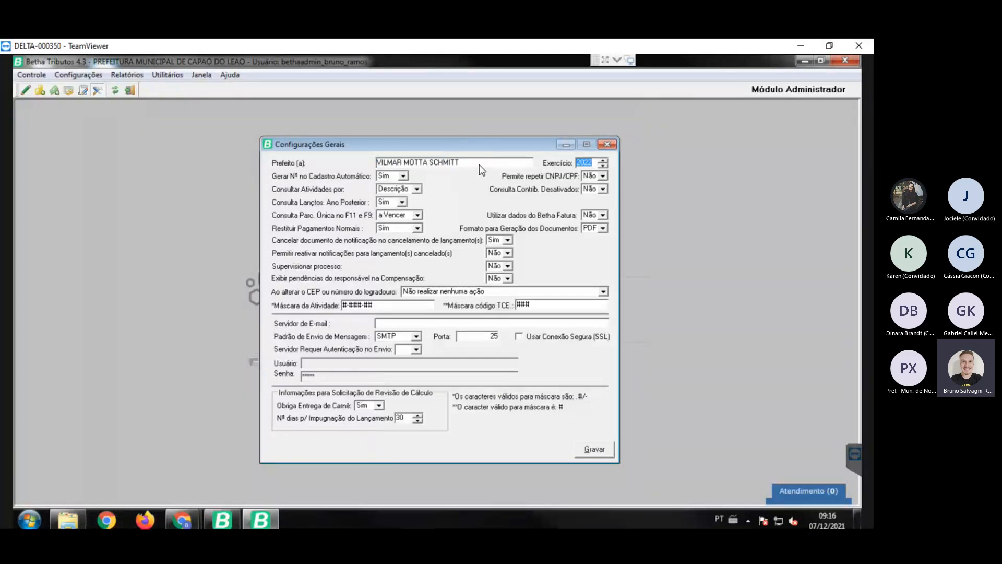
key("Down")
key("alt+g")
Set Exercício back to 2022 in Configurações Gerais and close the dialog.
left_click_drag(317, 144, 176, 135)
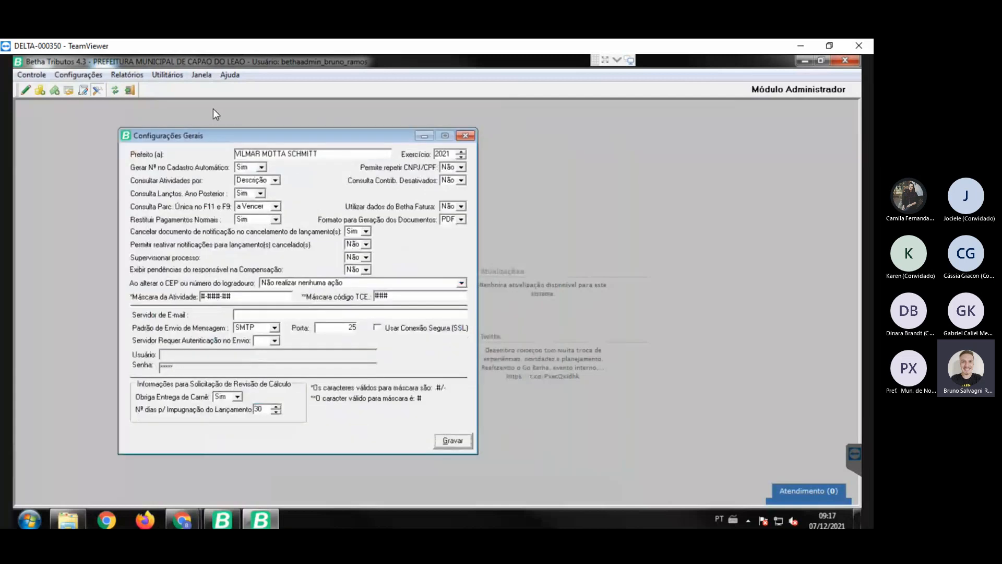
left_click_drag(213, 109, 208, 108)
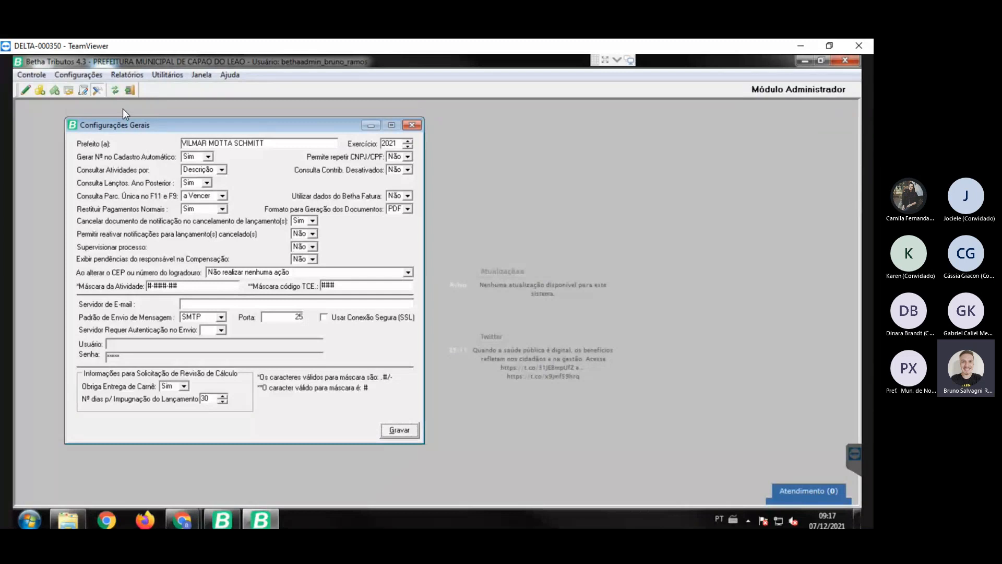
left_click(75, 71)
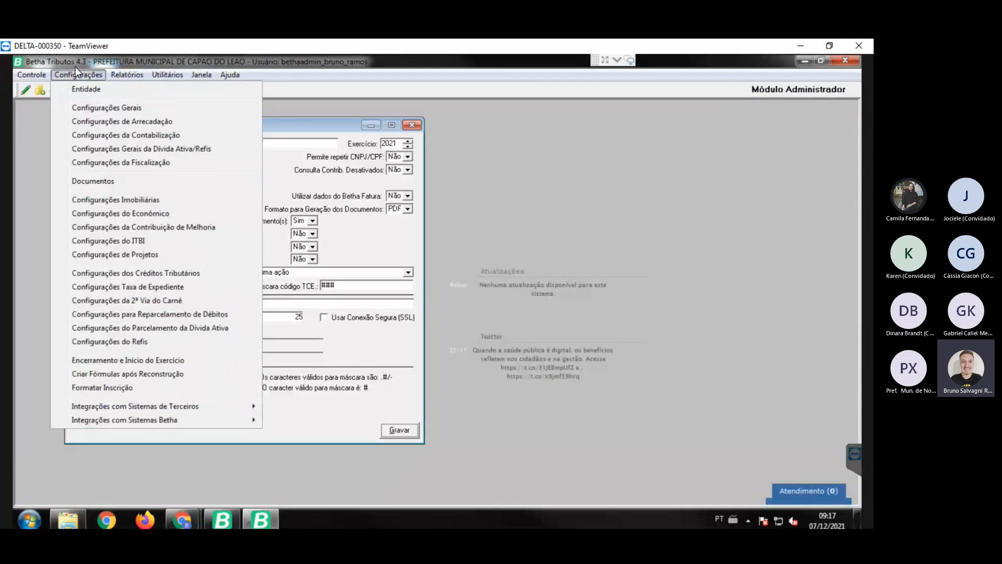
left_click(270, 108)
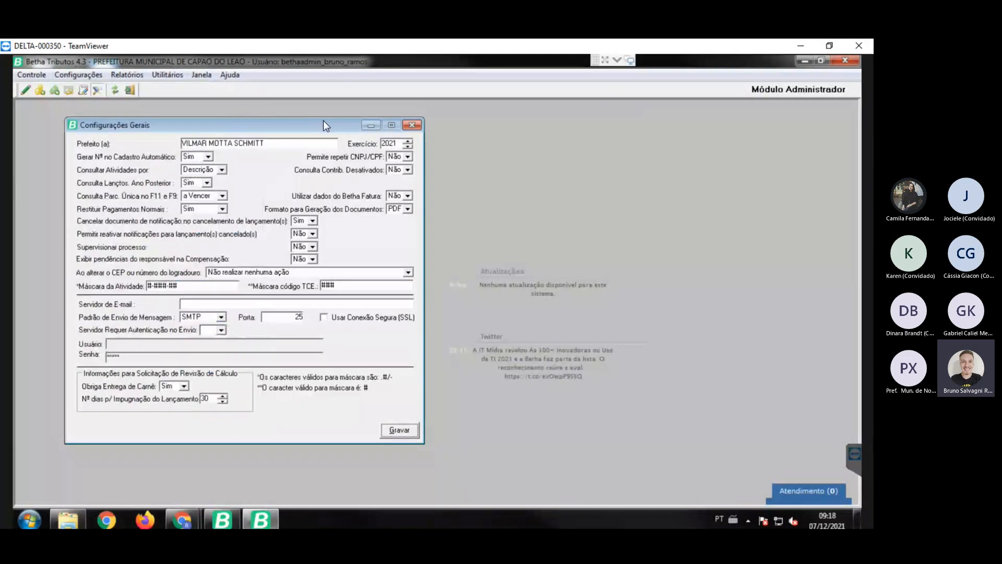
key("Up")
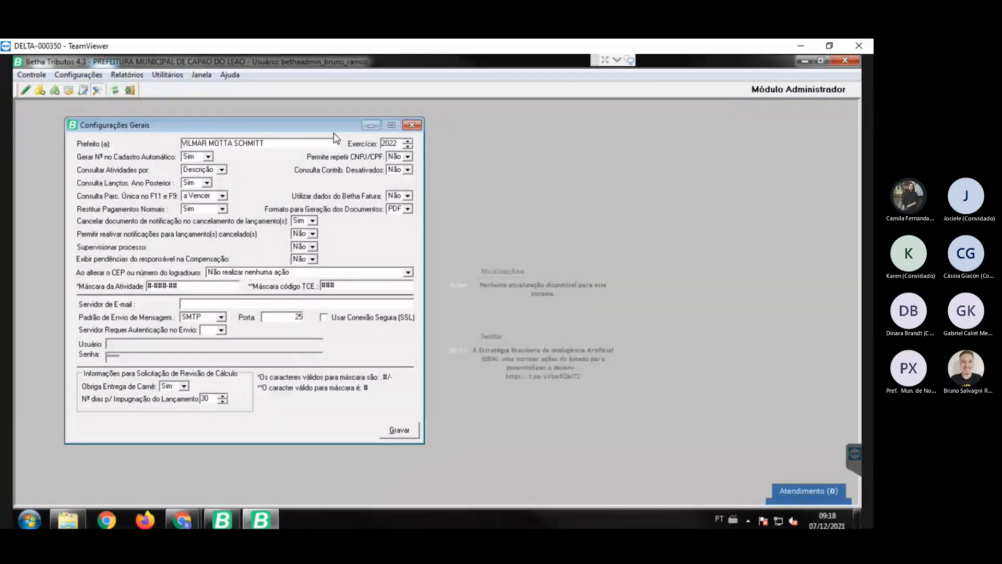
key("Escape")
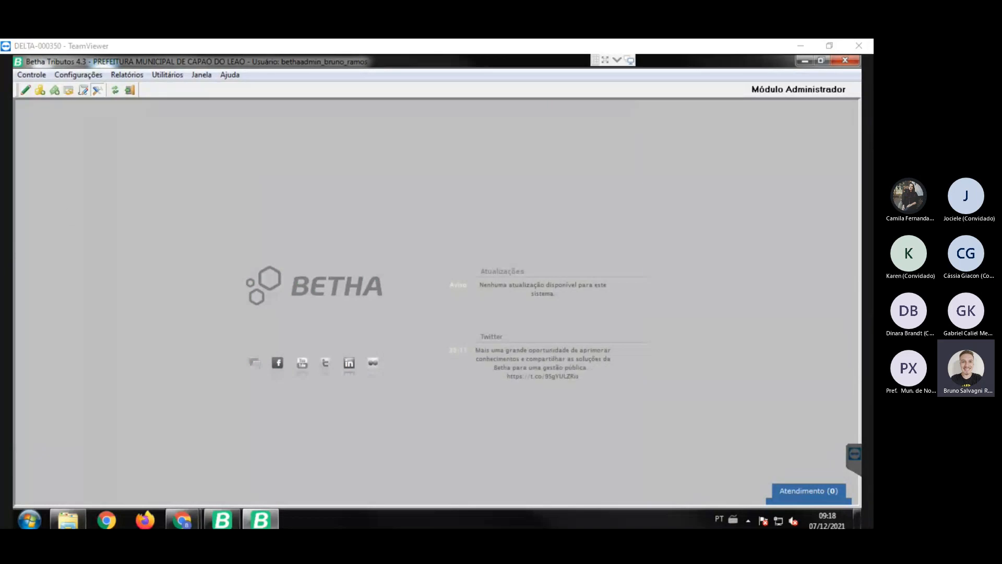
Open Configuração Fly e-Nota in the Betha systems integrations to view its ISS receita and convênio, and close it without changes.
left_click(121, 240)
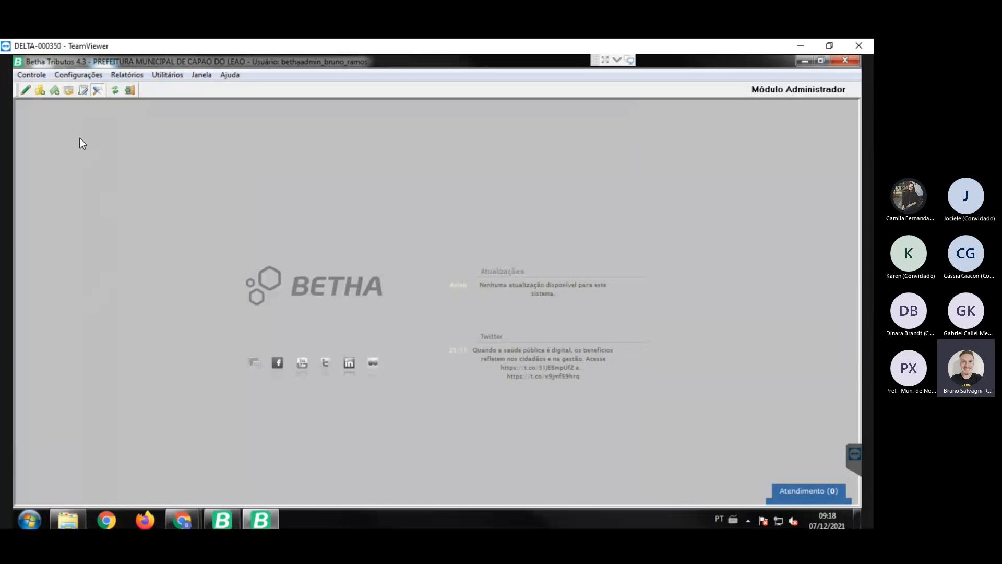
left_click(71, 73)
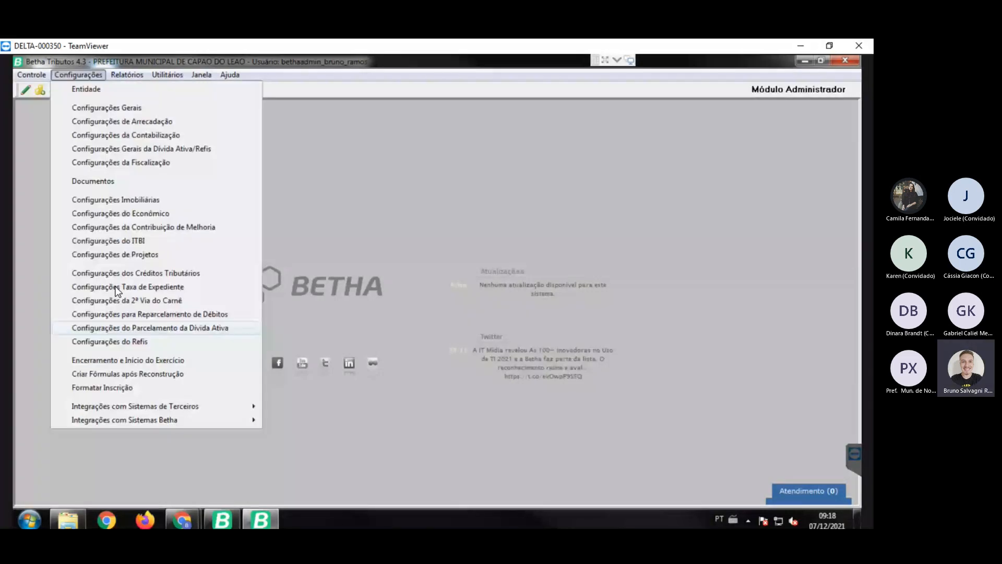
mouse_move(156, 420)
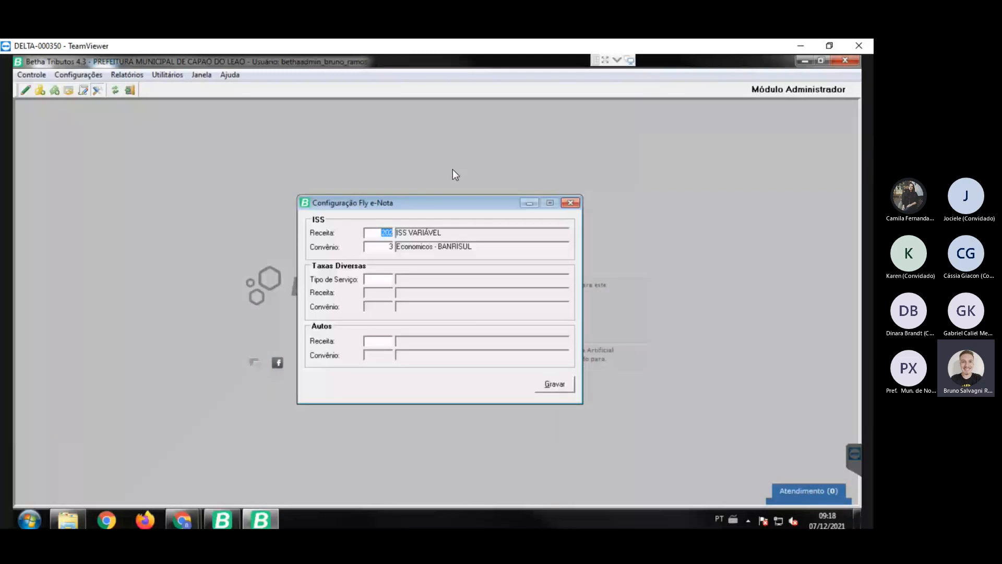
key("Escape")
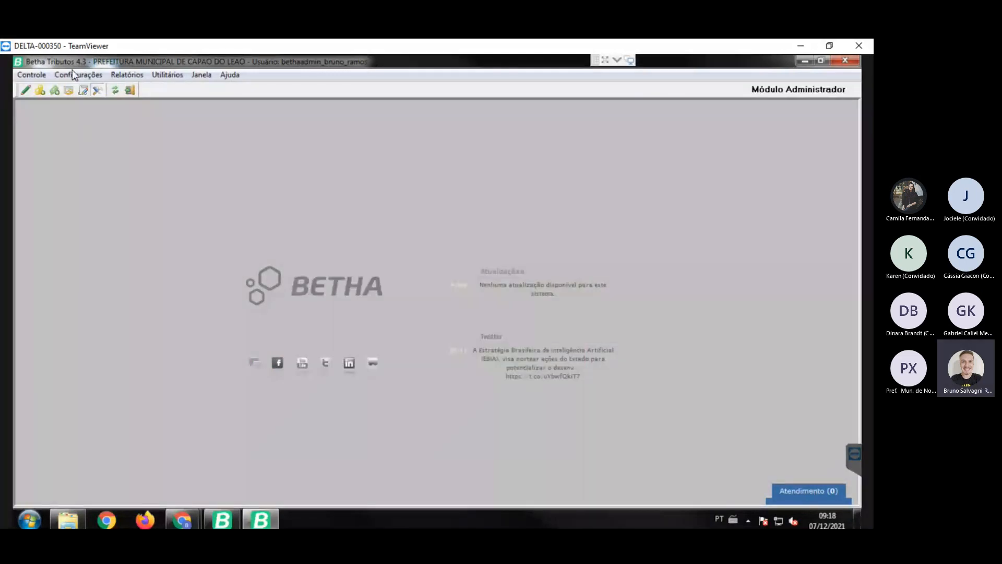
Open Configuração Fly Livro in the Betha systems integrations and review the full list of 2021 declarations.
left_click(71, 67)
mouse_move(157, 419)
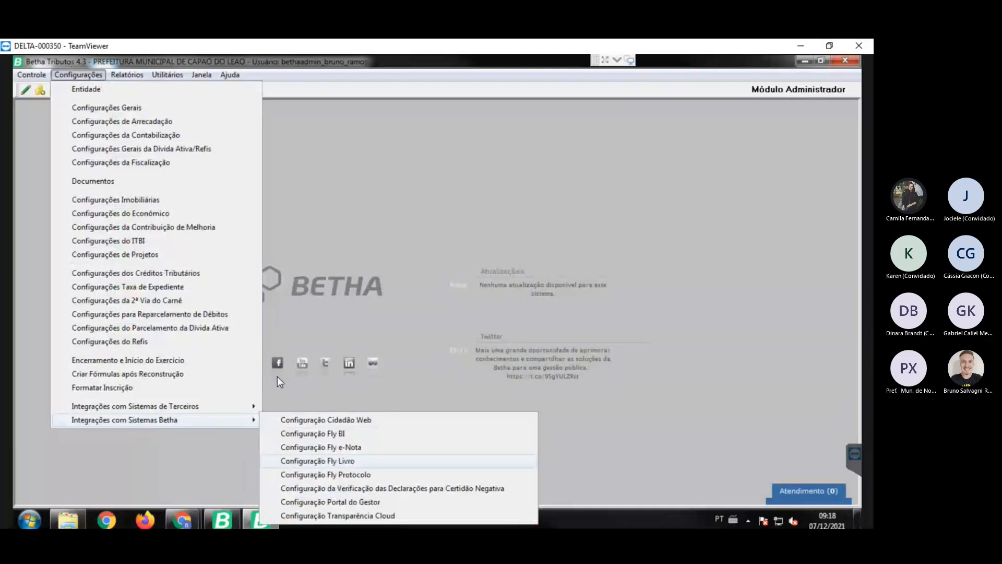
key("Return")
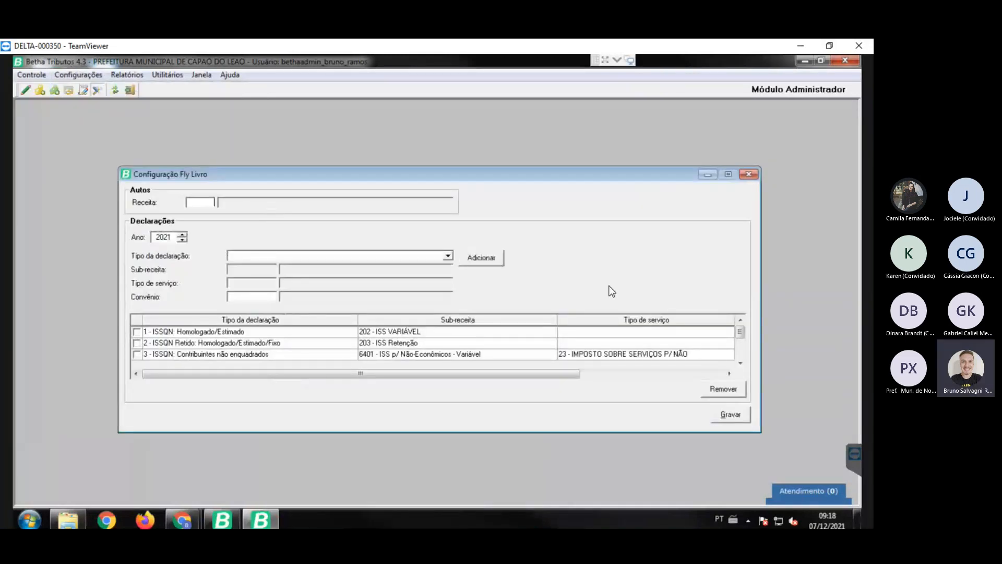
scroll(593, 296, "down", 1)
scroll(592, 296, "down", 1)
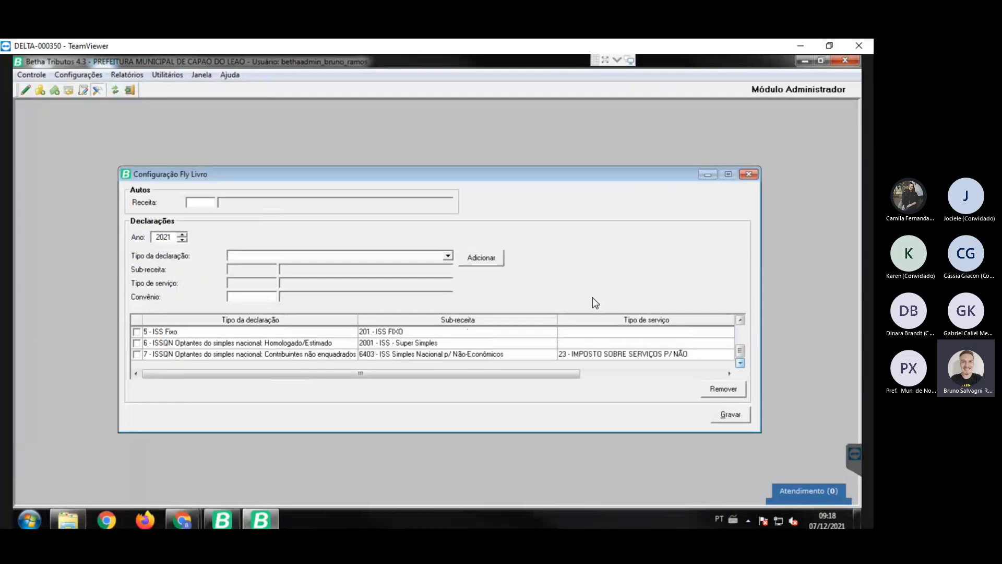
scroll(593, 269, "up", 3)
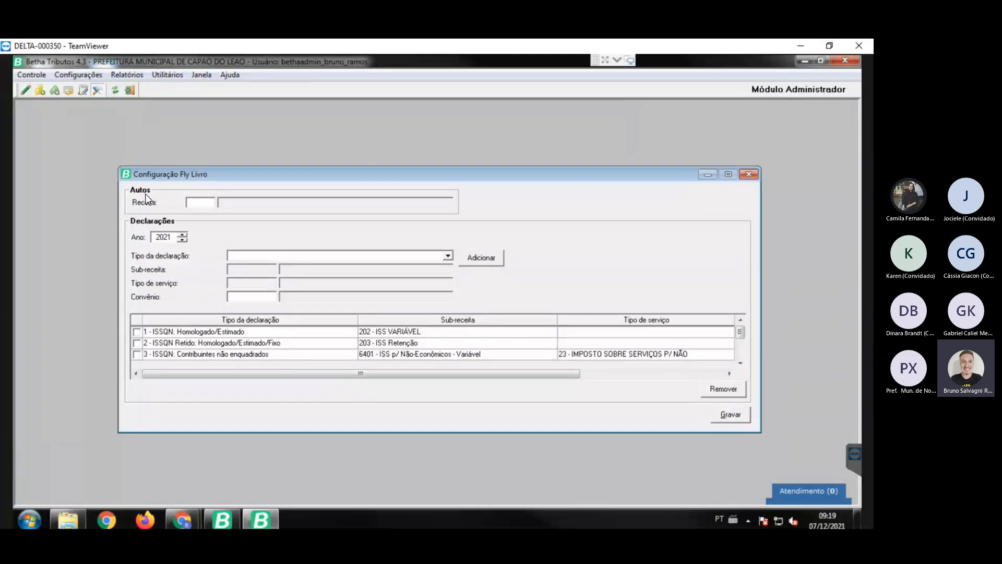
Add a 2022 declaration of type "1 - ISSQN: Homologado/Estimado" with sub-receita 202 - ISS VARIÁVEL.
key("Up")
key("Tab")
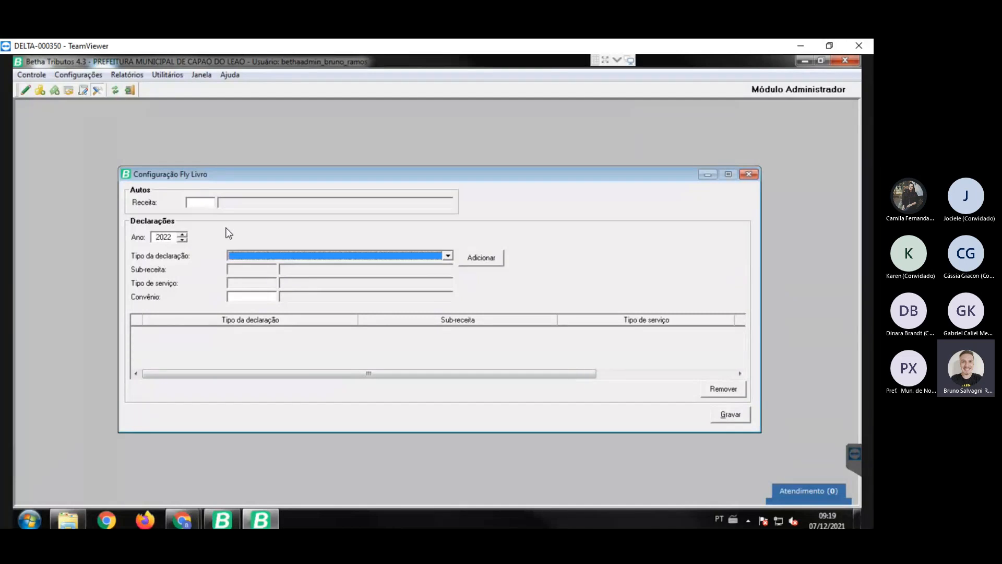
key("alt+Down")
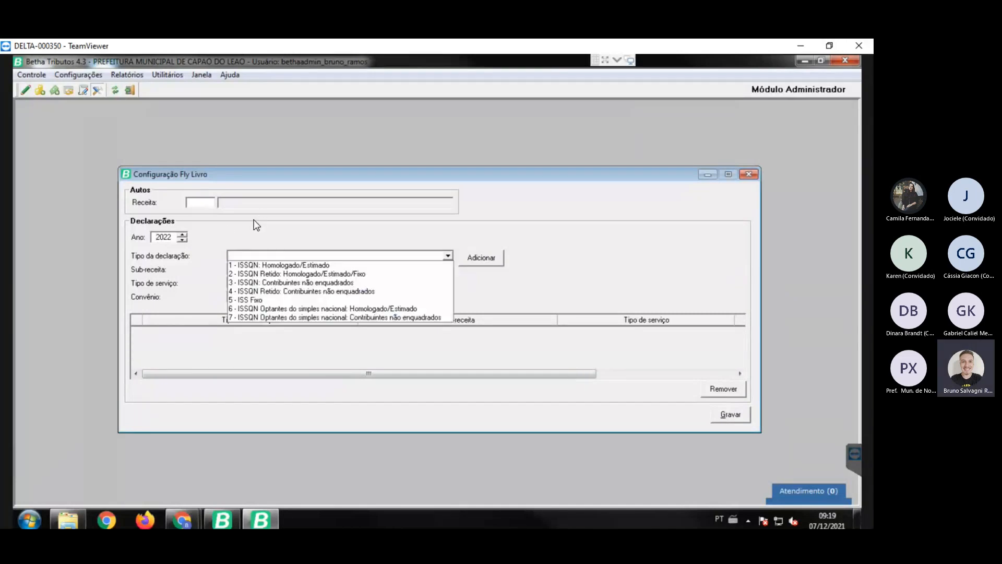
key("Down")
key("Return")
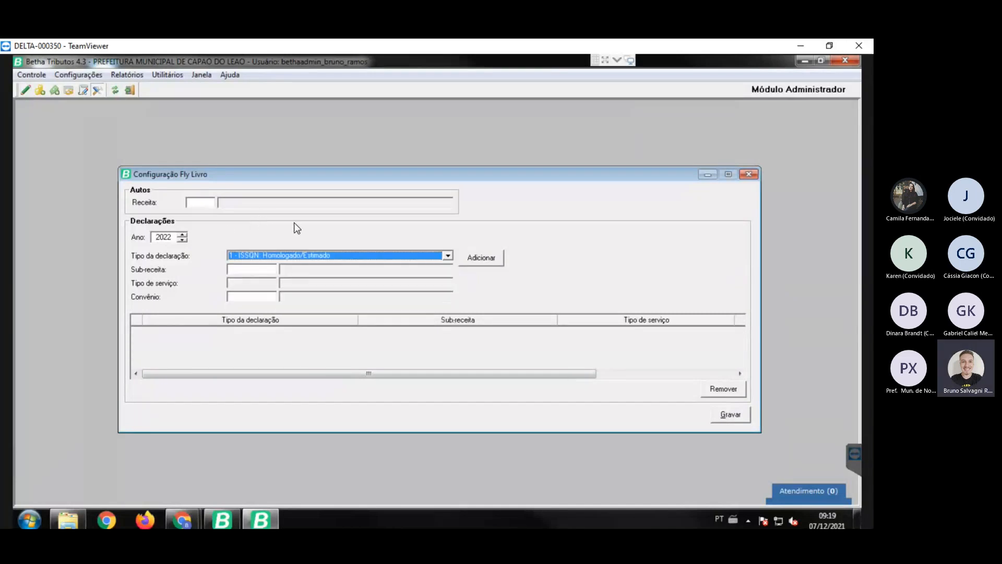
key("Tab")
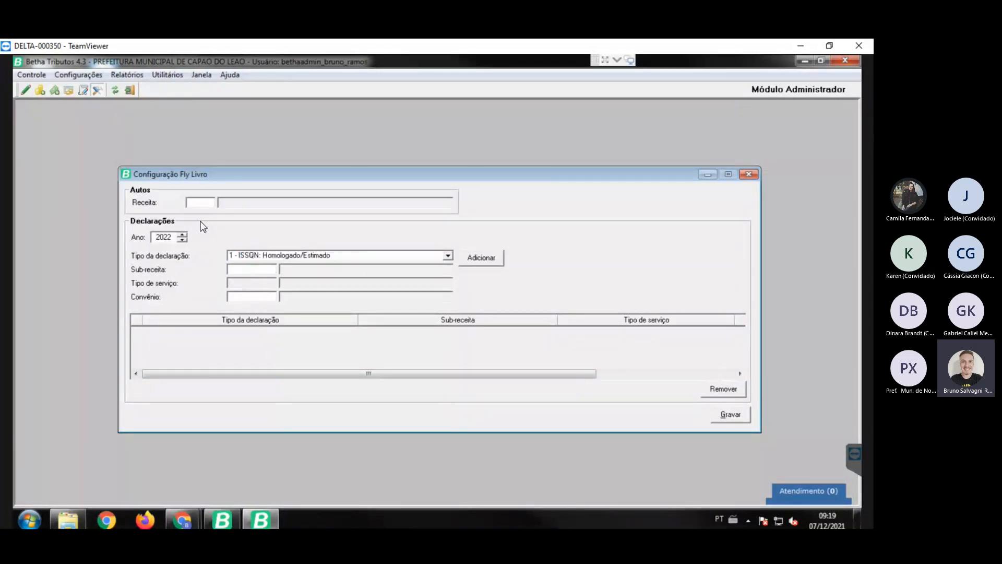
type("202")
key("Tab")
key("Tab")
key("Return")
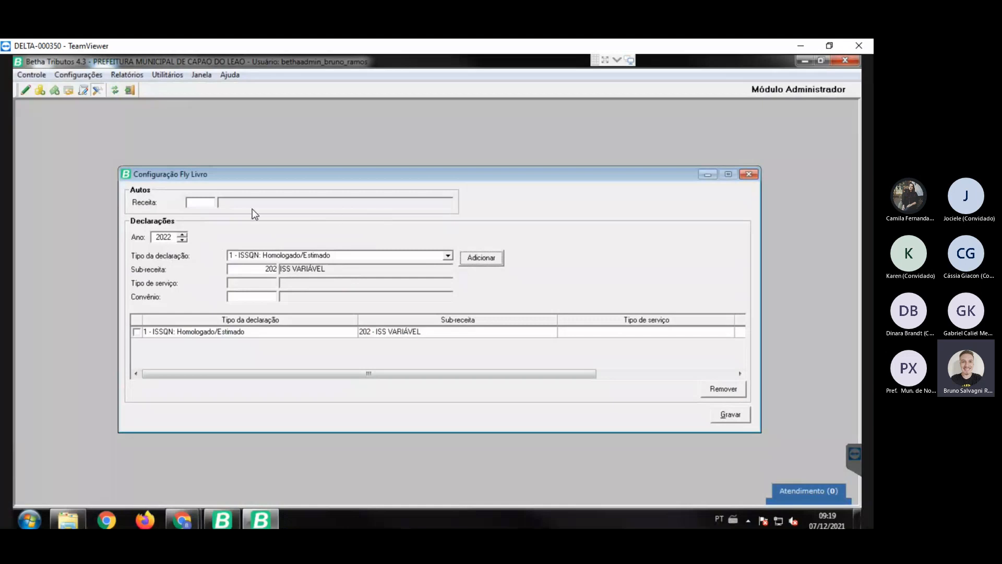
Switch the Fly Livro declarations to 2021 to check which sub-receita each declaration type uses.
left_click(181, 240)
key("Tab")
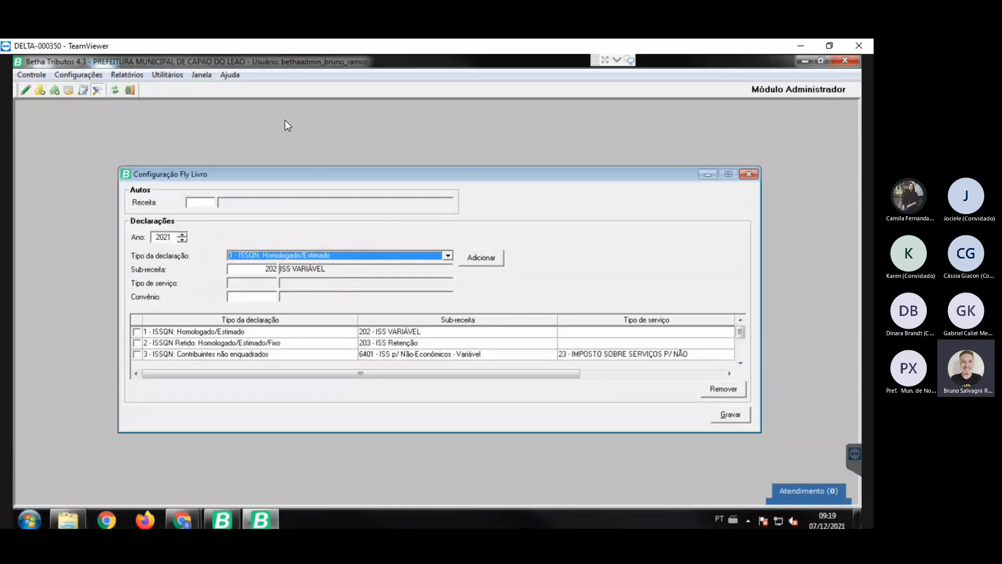
left_click_drag(306, 173, 272, 136)
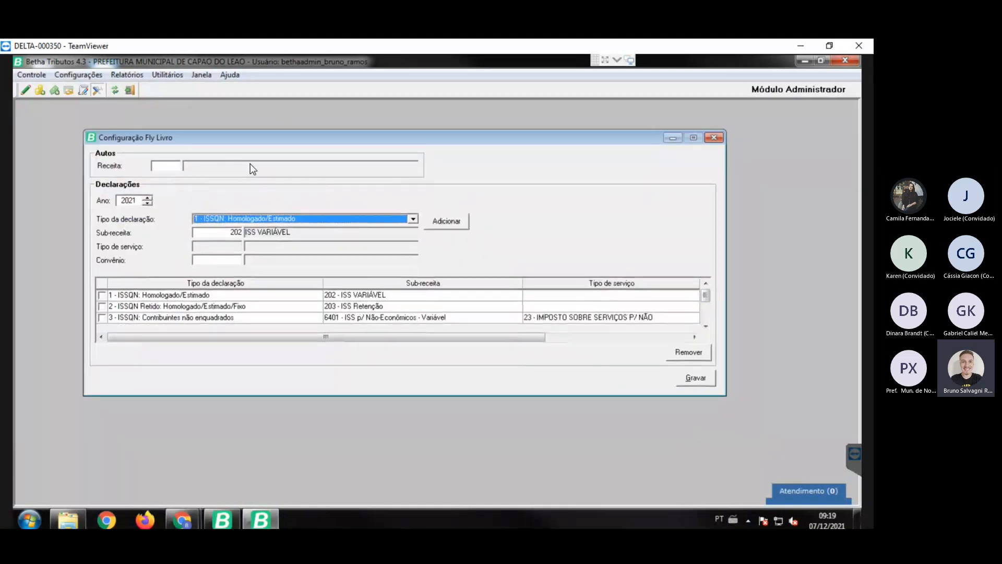
left_click(399, 336)
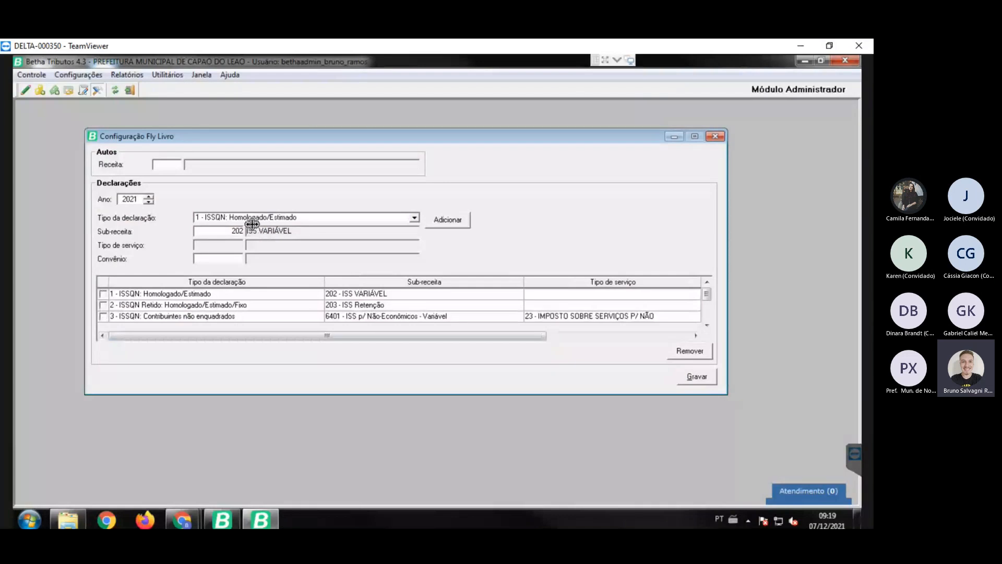
Add a 2022 declaration of type "2 - ISSQN Retido: Homologado/Estimado/Fixo" with sub-receita 201 - ISS FIXO, and close Configuração Fly Livro.
left_click(148, 196)
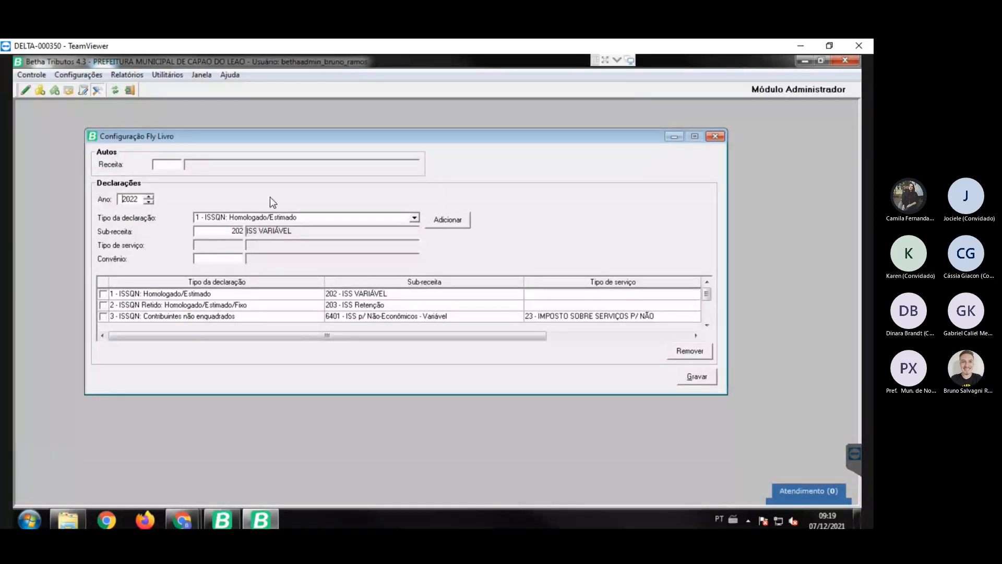
key("Tab")
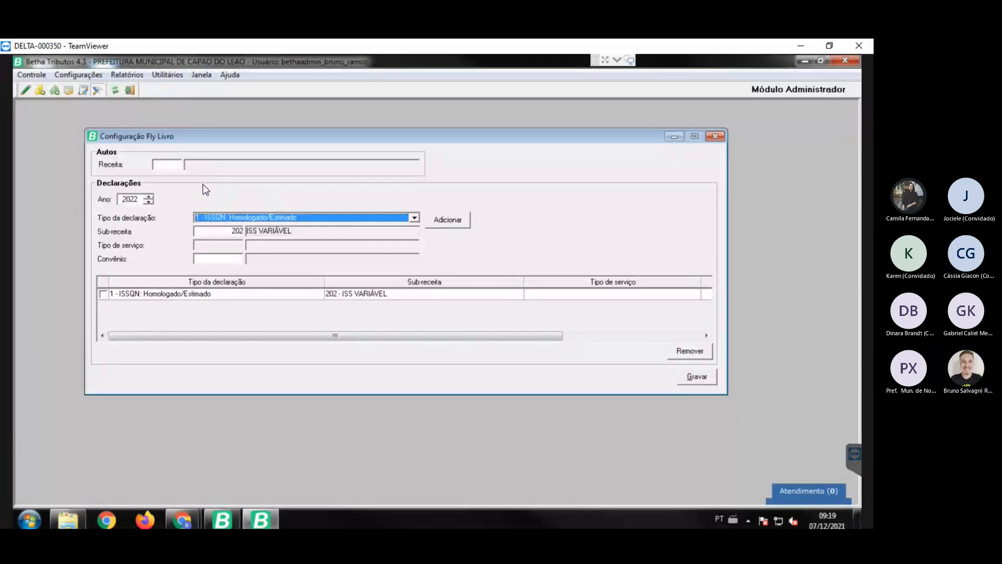
key("alt+Down")
key("Down")
key("Return")
key("Tab")
type("201")
key("Tab")
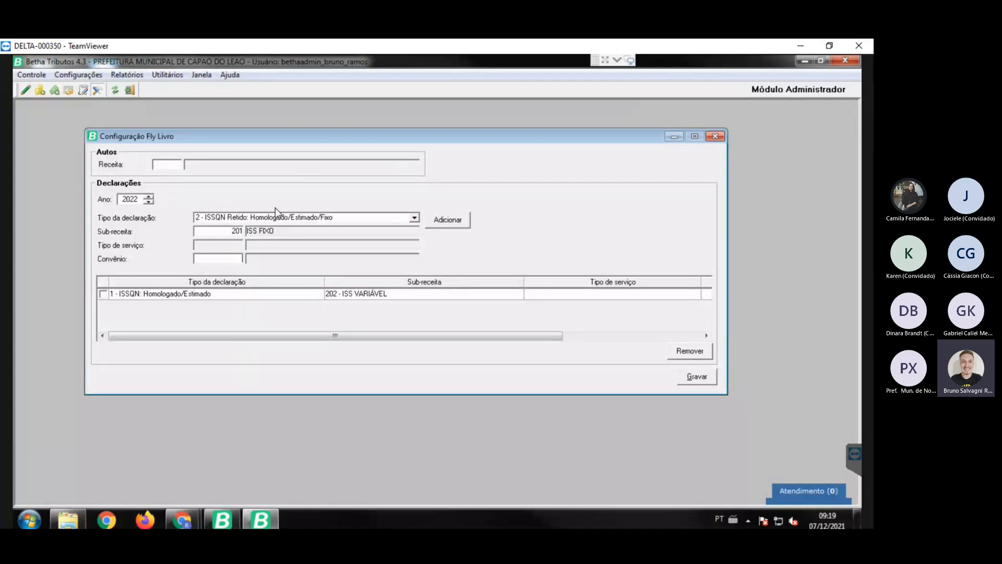
key("Tab")
key("space")
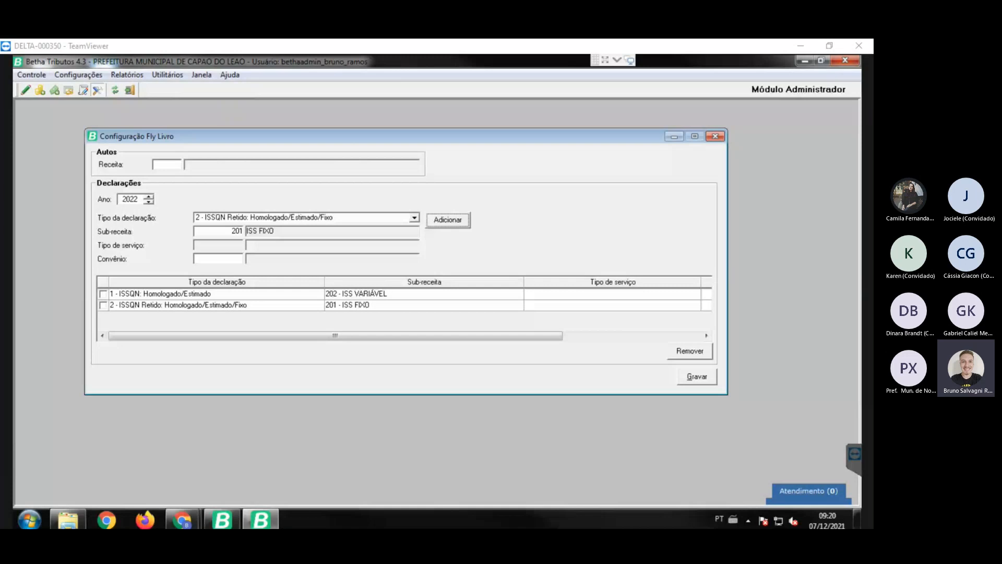
left_click(280, 117)
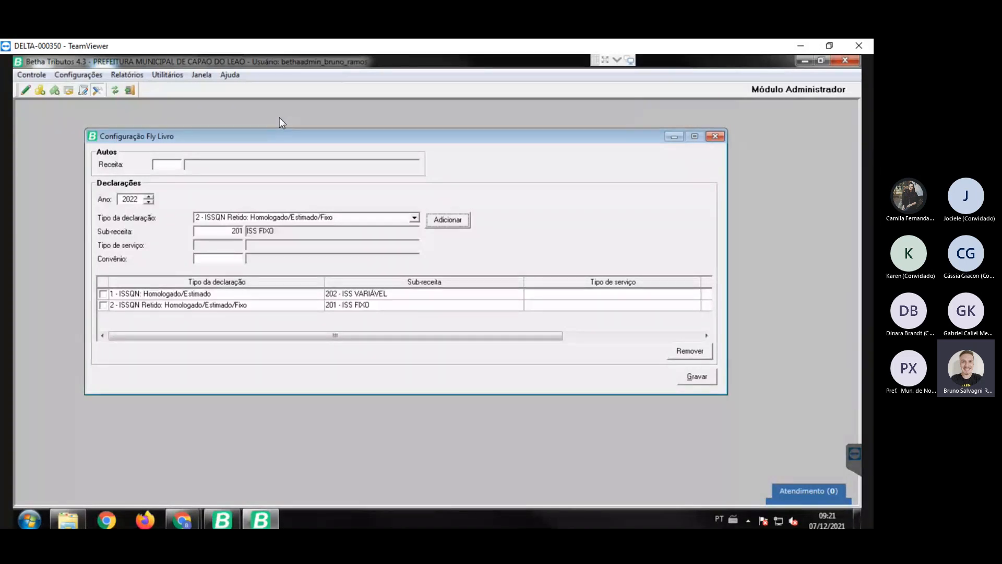
key("Escape")
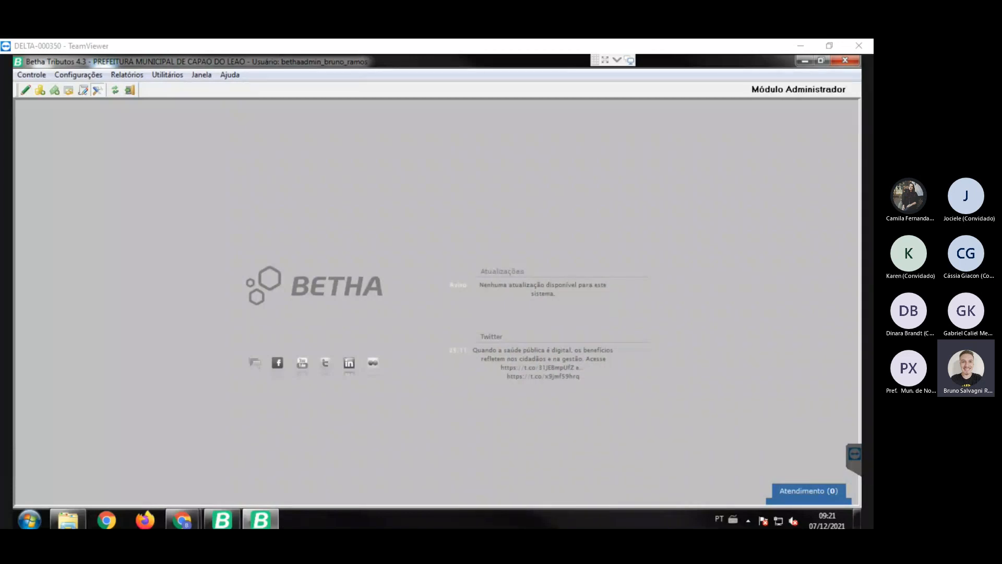
Switch to Betha Fatura and open its Encerramento e Início do Exercício dialog.
left_click(222, 521)
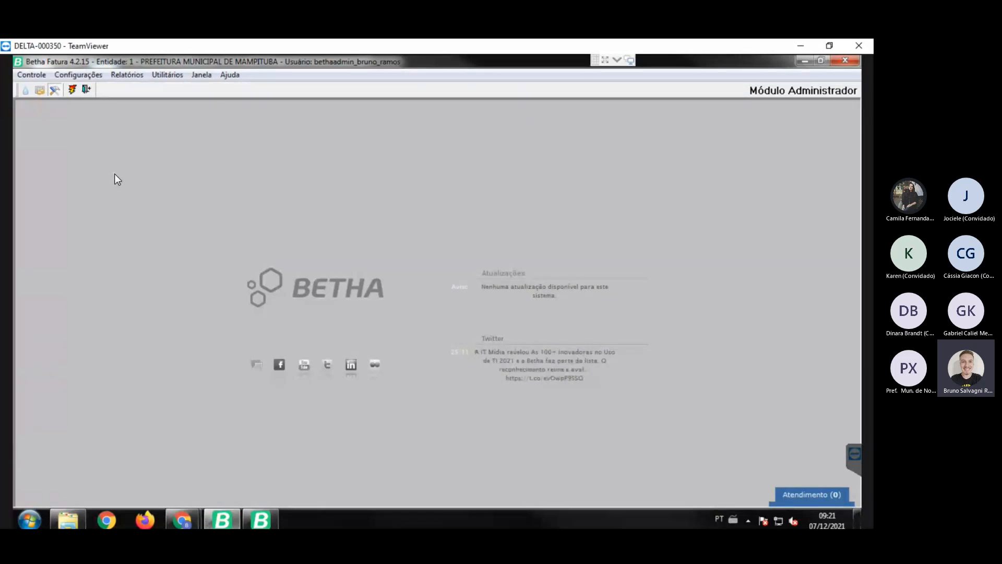
left_click(64, 66)
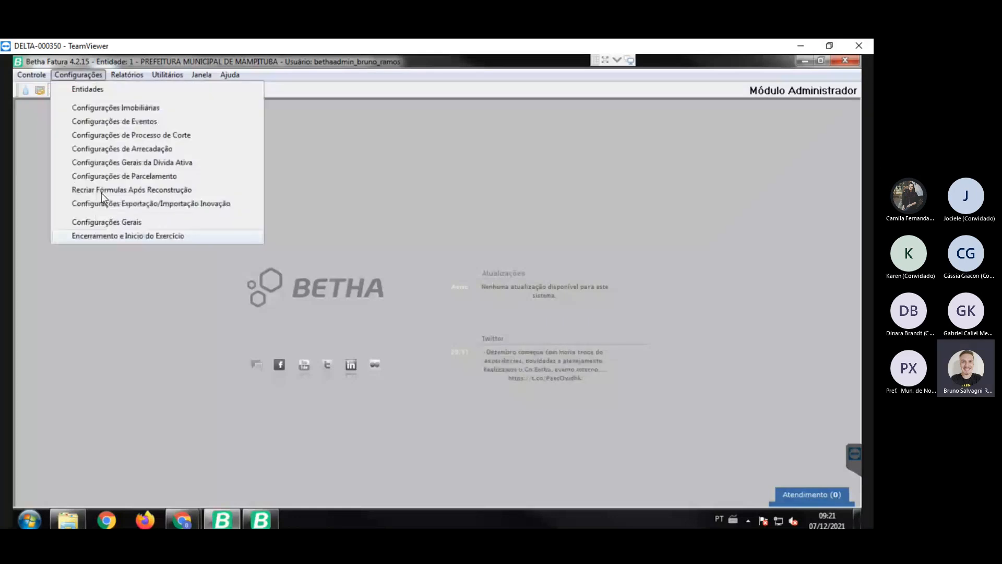
key("Return")
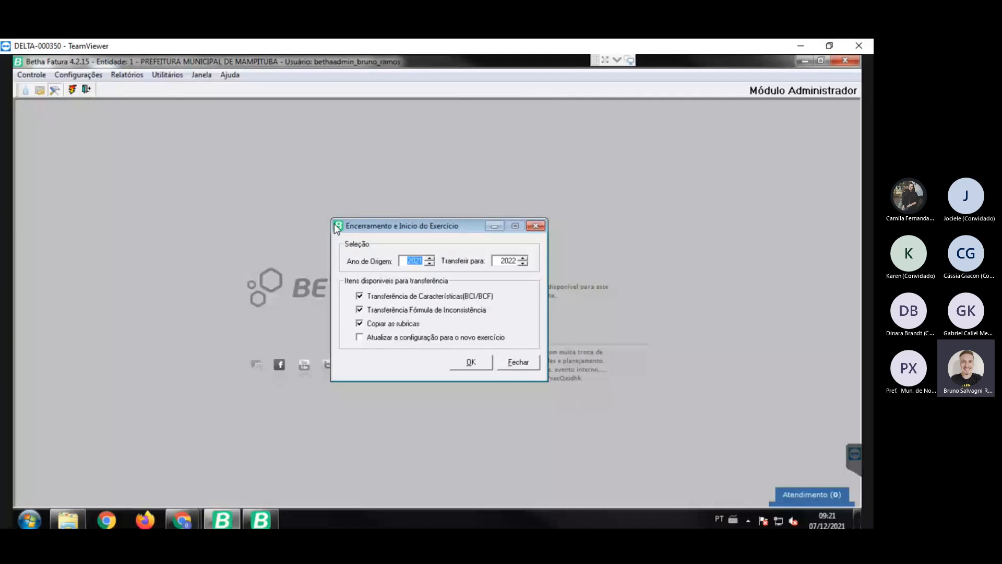
Transfer the Características (BCI/BCF), Fórmula de Inconsistência and rubricas from 2021 to 2022, leaving Atualizar a configuração para o novo exercício disabled, and close the dialog.
key("Tab")
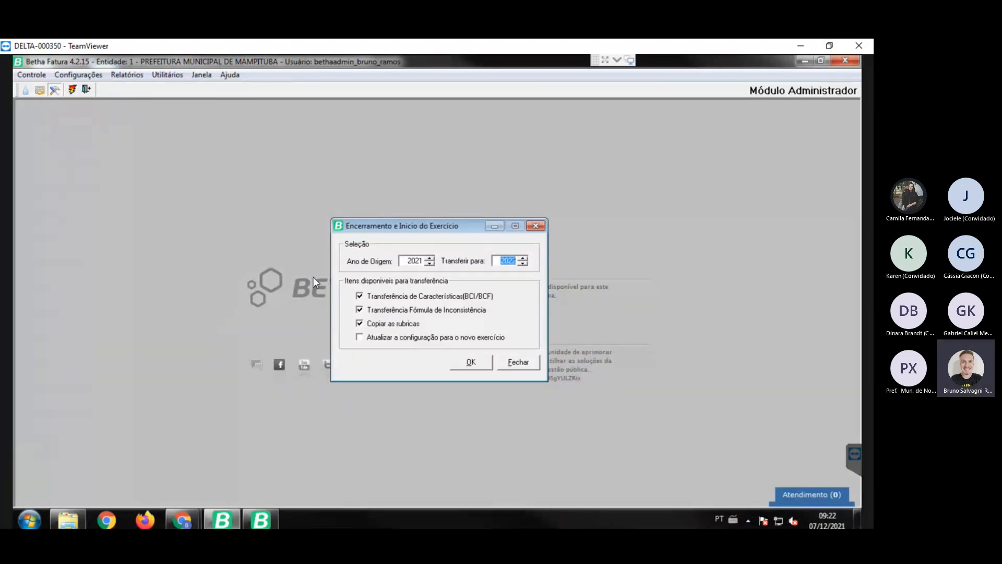
key("Tab")
key("Tab")
key("Tab")
key("Tab")
key("space")
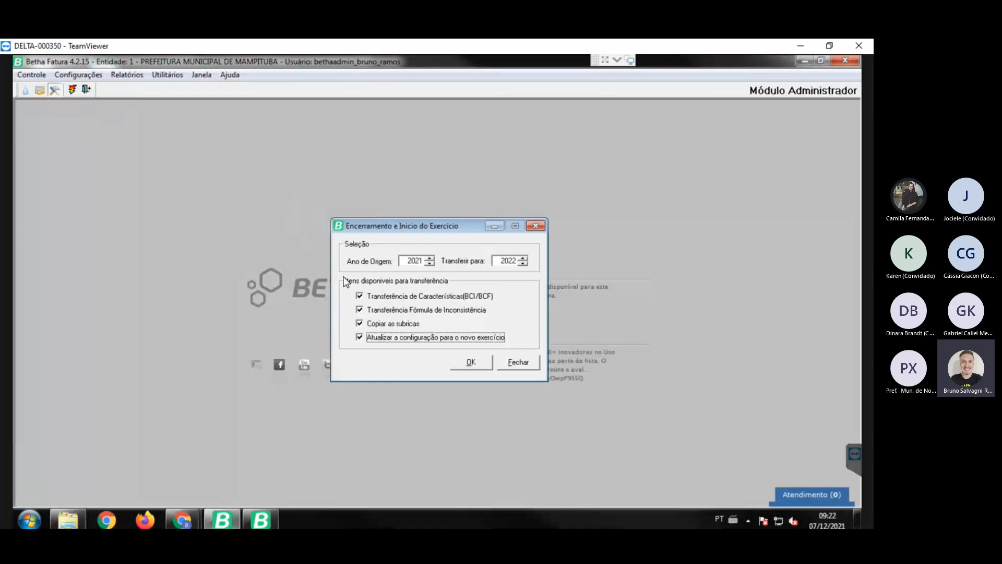
key("space")
key("Return")
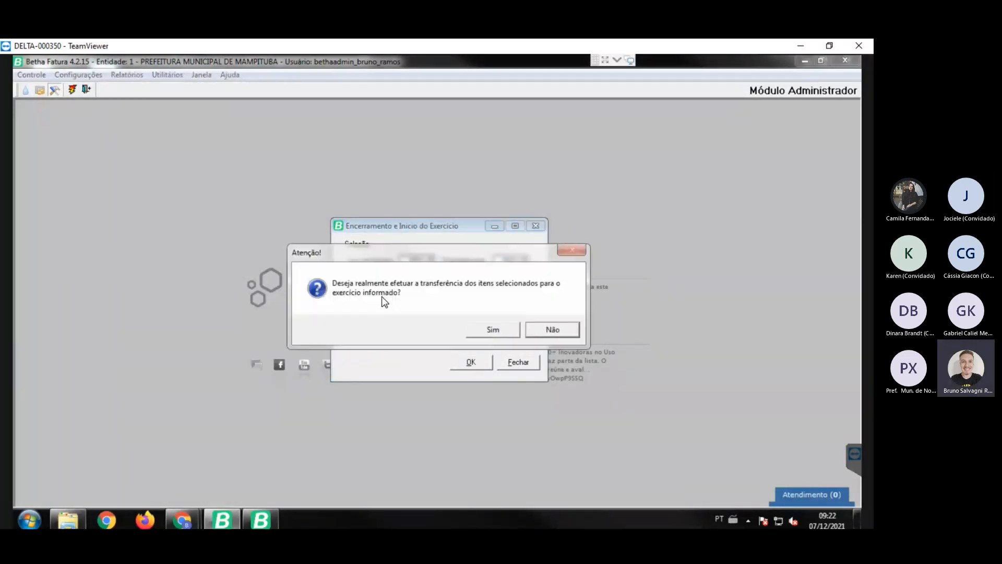
key("Tab")
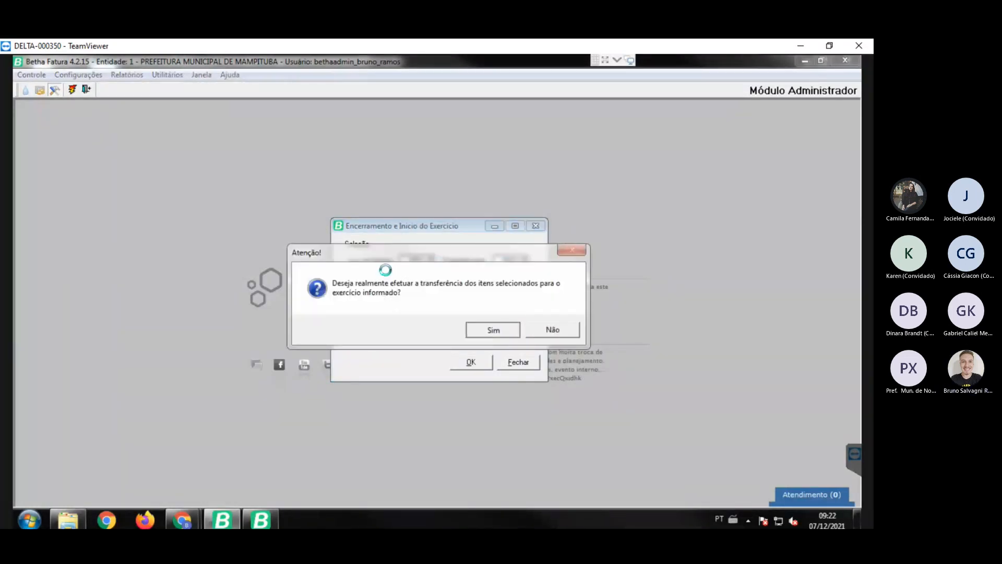
key("Return")
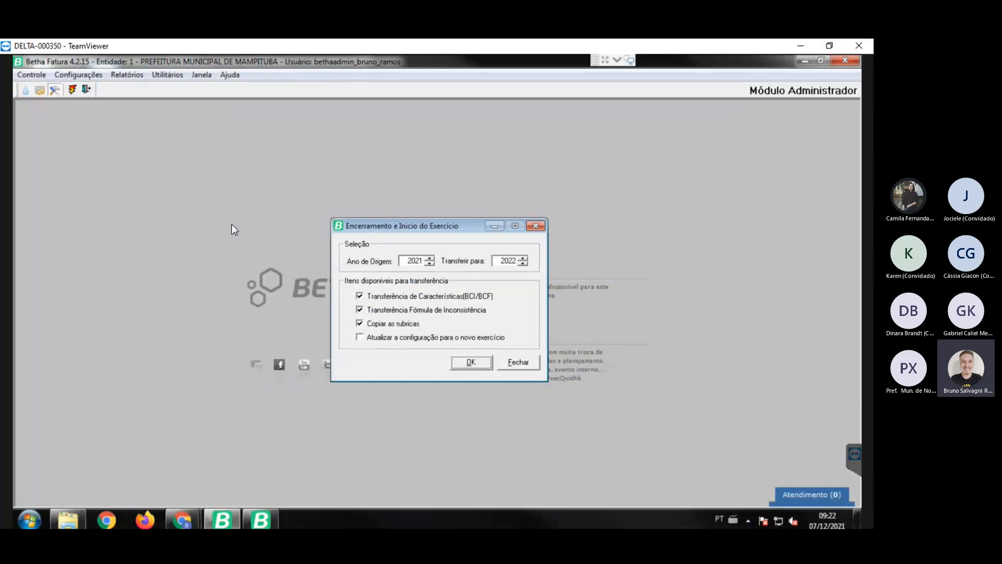
key("Return")
key("Tab")
key("Return")
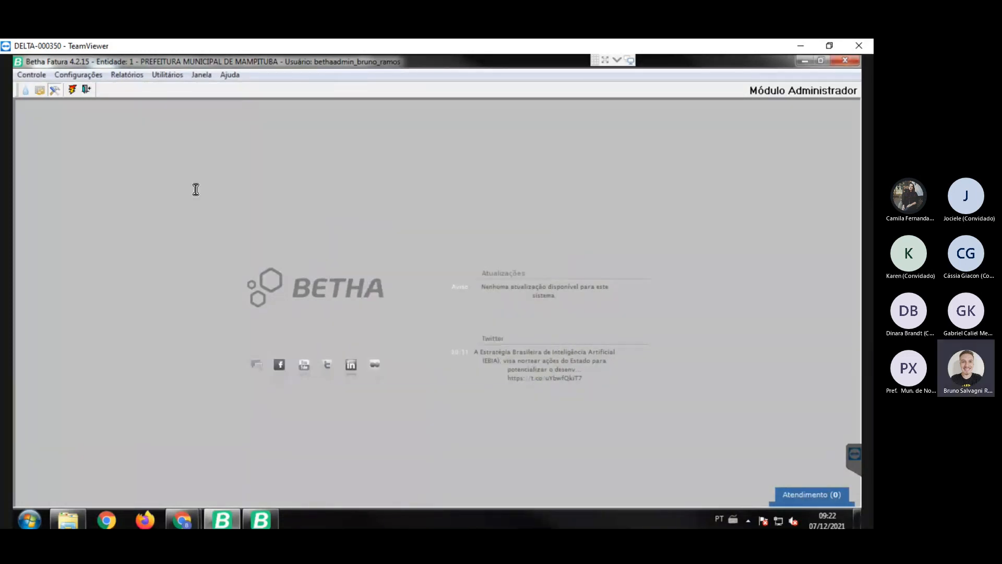
Check the Exercício atual setting in Configurações Gerais and close the window without saving.
left_click(74, 66)
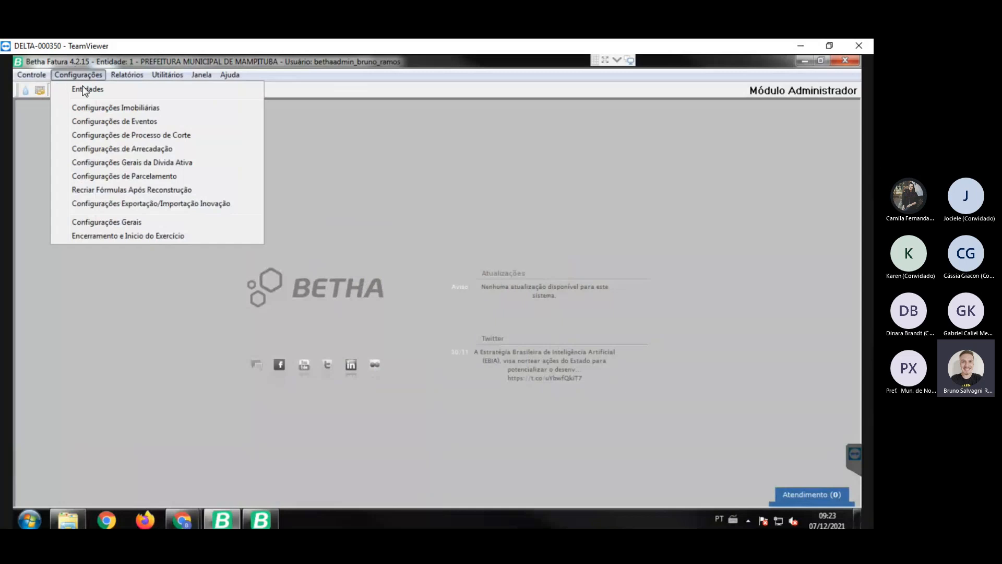
left_click(93, 184)
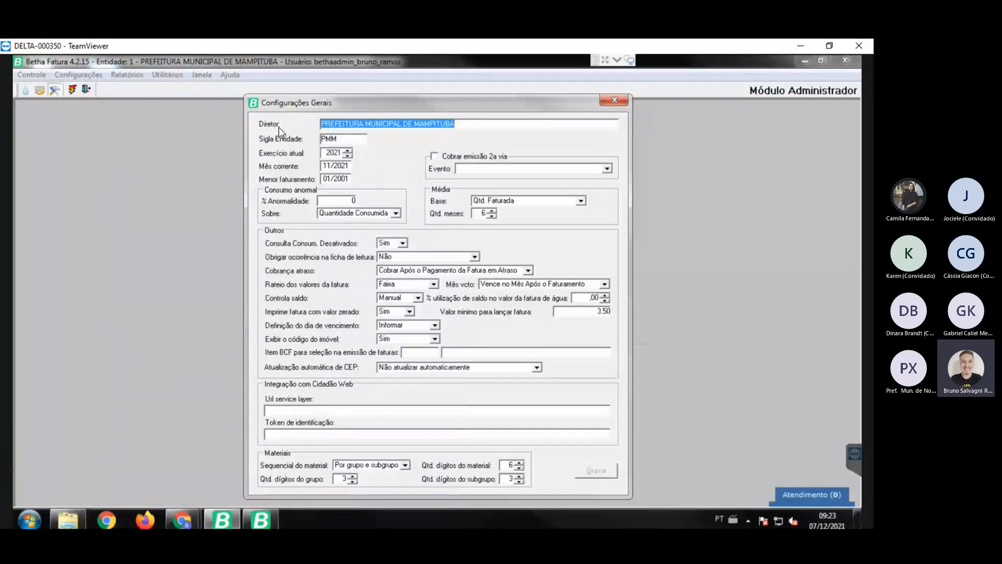
key("Tab")
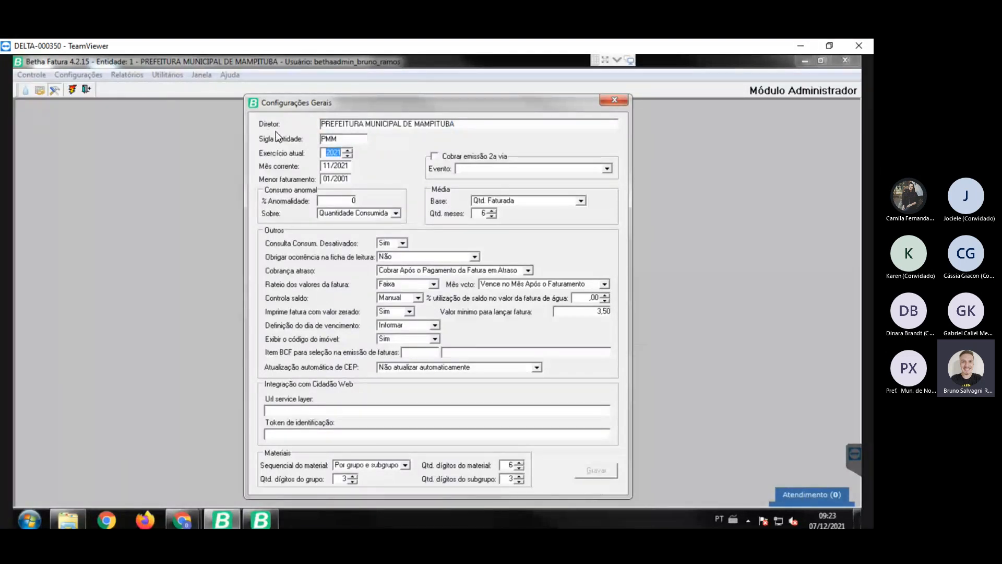
key("Down")
key("Up")
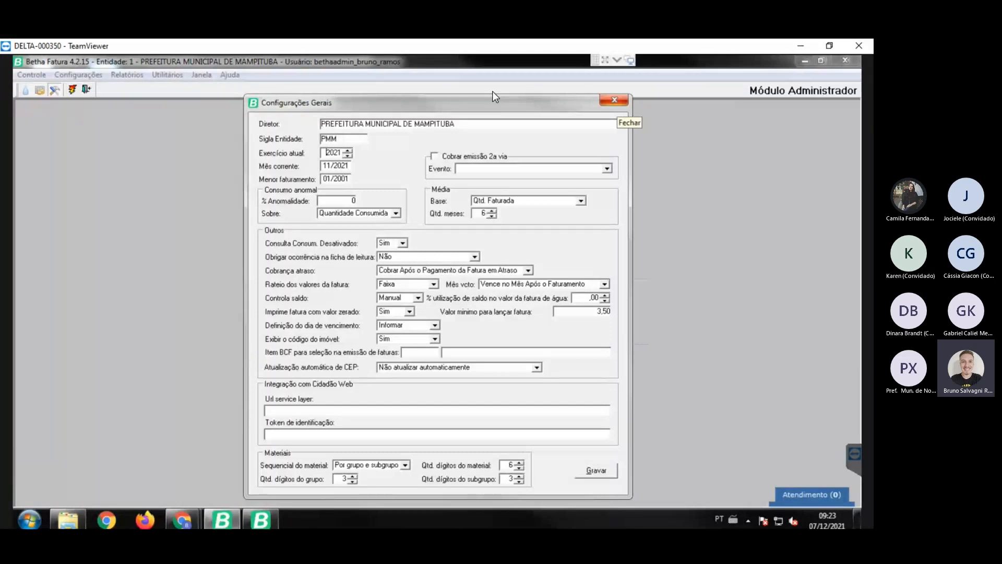
left_click(616, 101)
key("Return")
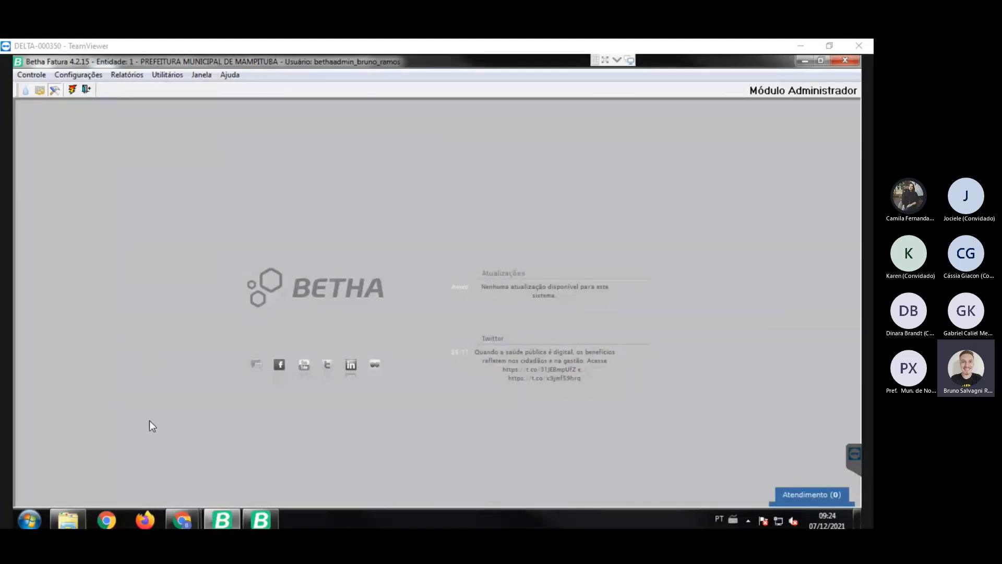
Switch to Livro Eletrônico and view the last record in Cadastro de competências.
left_click(804, 60)
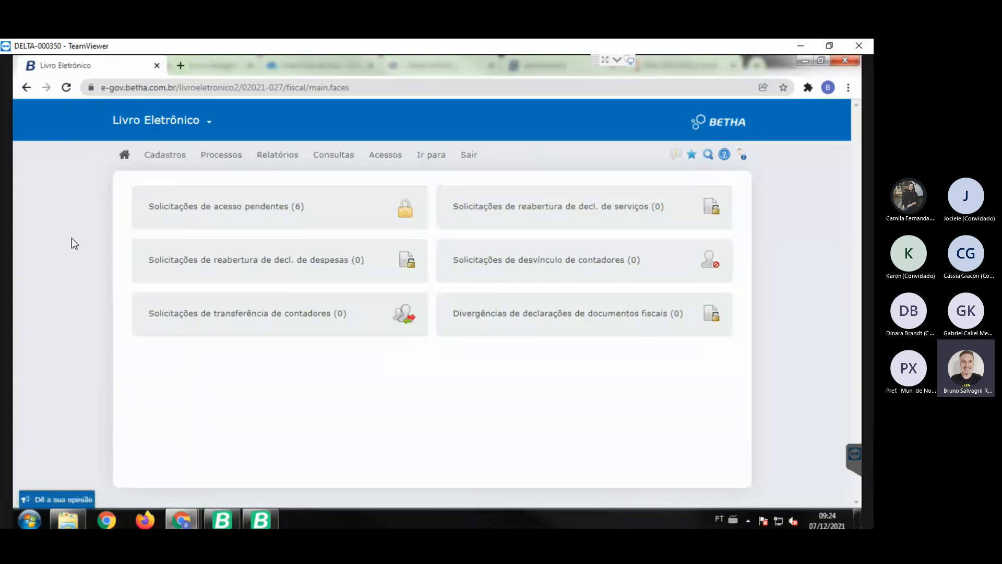
left_click(131, 139)
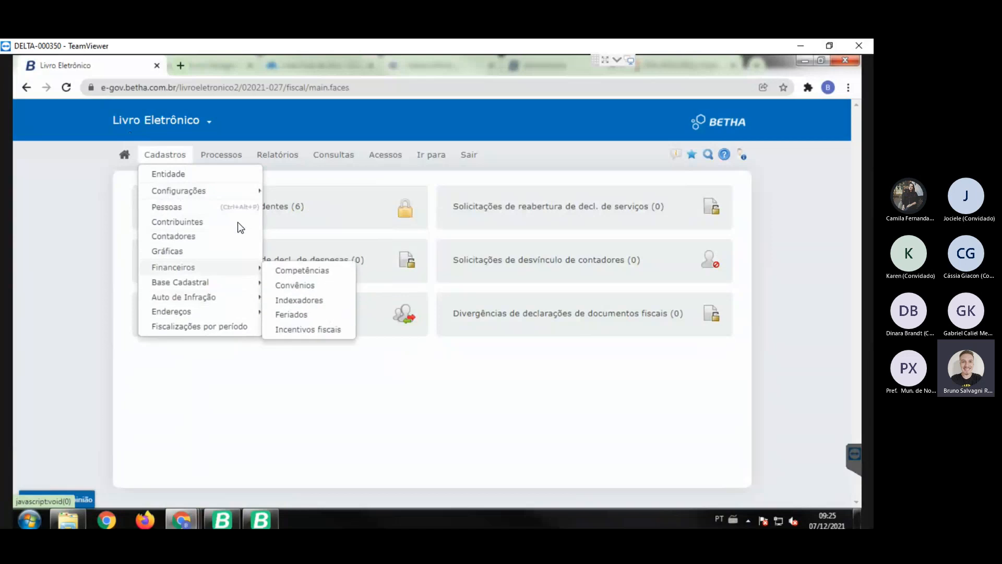
left_click(299, 270)
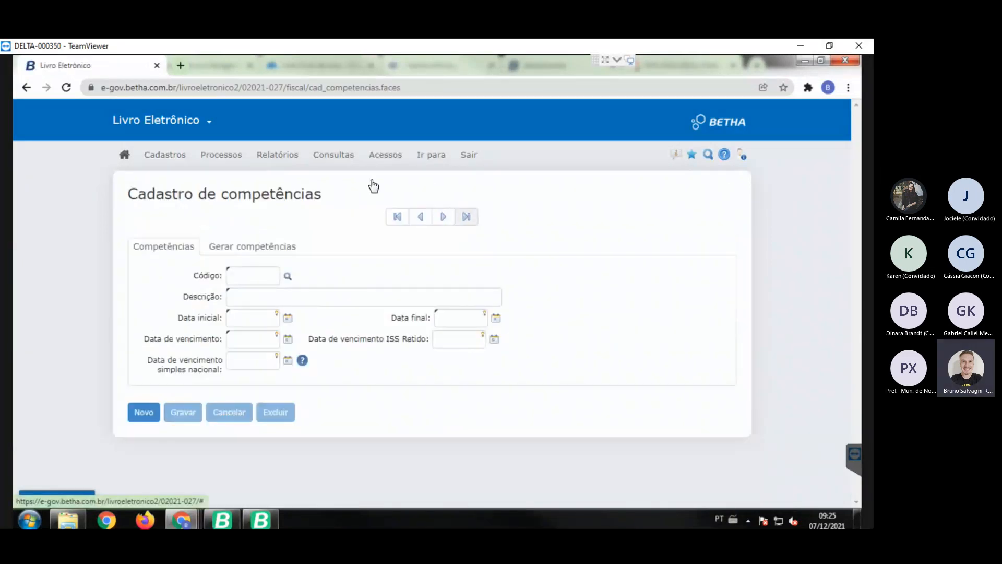
left_click(466, 217)
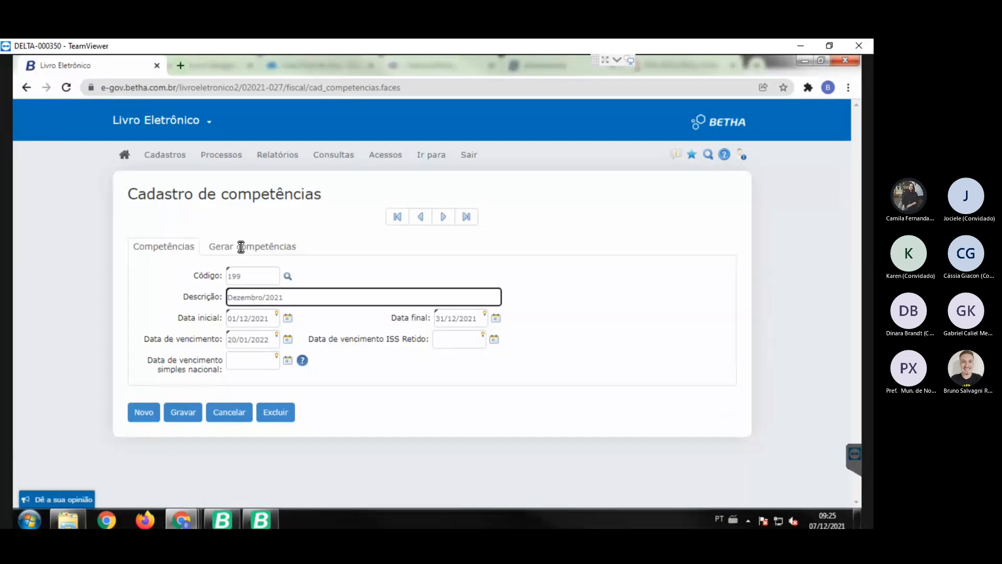
left_click_drag(231, 246, 182, 246)
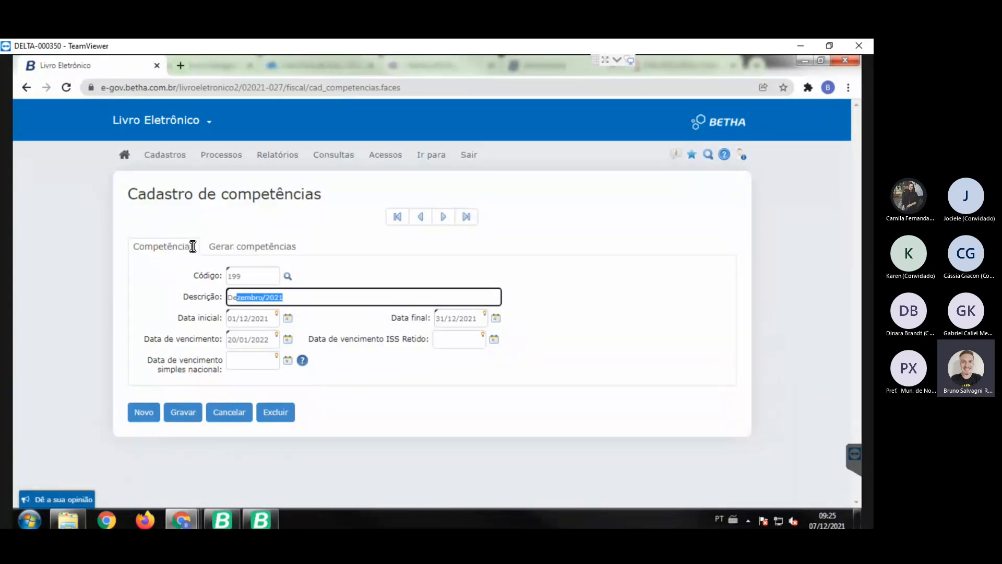
Open Gerar competências and review the generation year, due-day fields, Descrição and its allowed format codes.
left_click(209, 245)
left_click(207, 211)
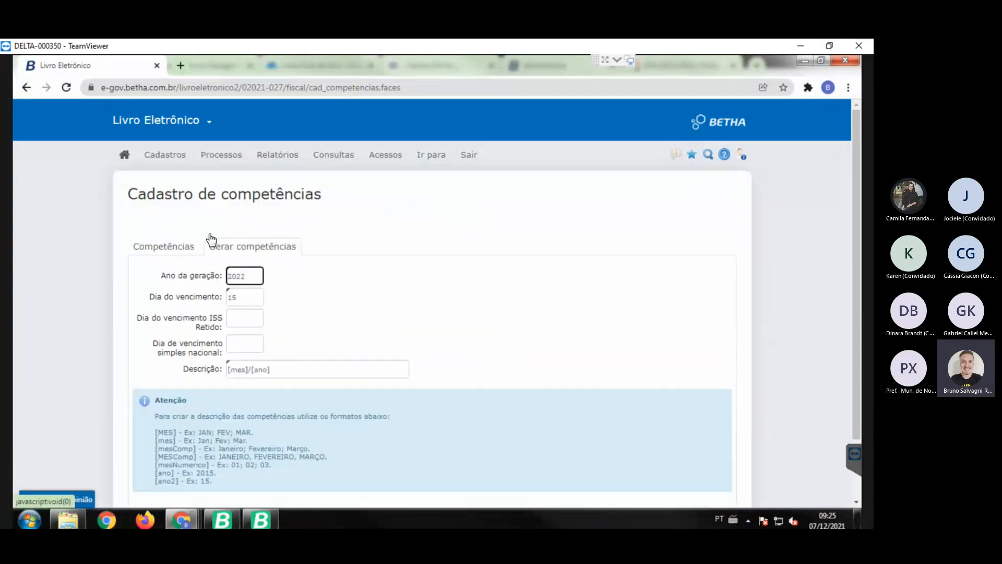
key("Tab")
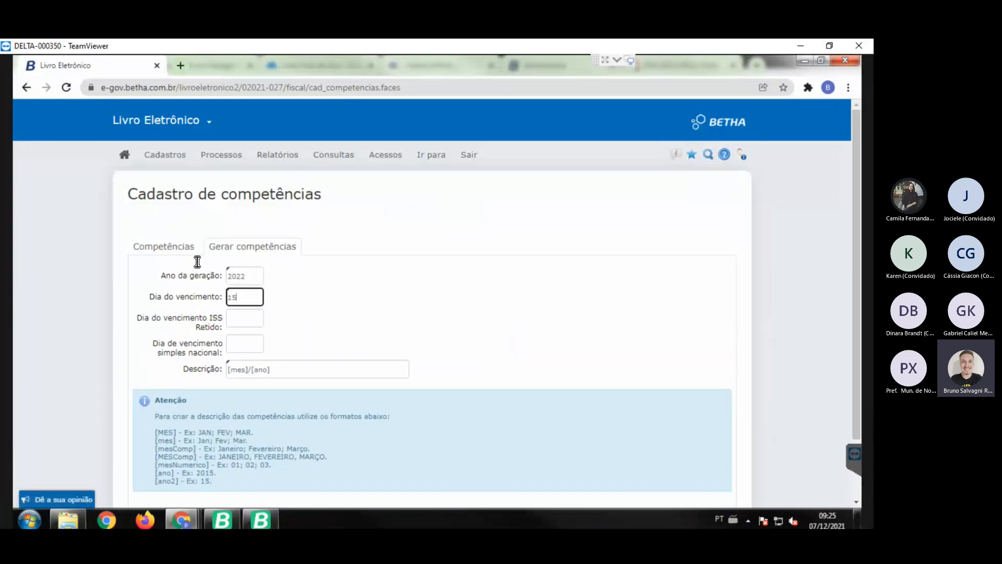
key("Tab")
key("Tab")
scroll(266, 264, "down", 1)
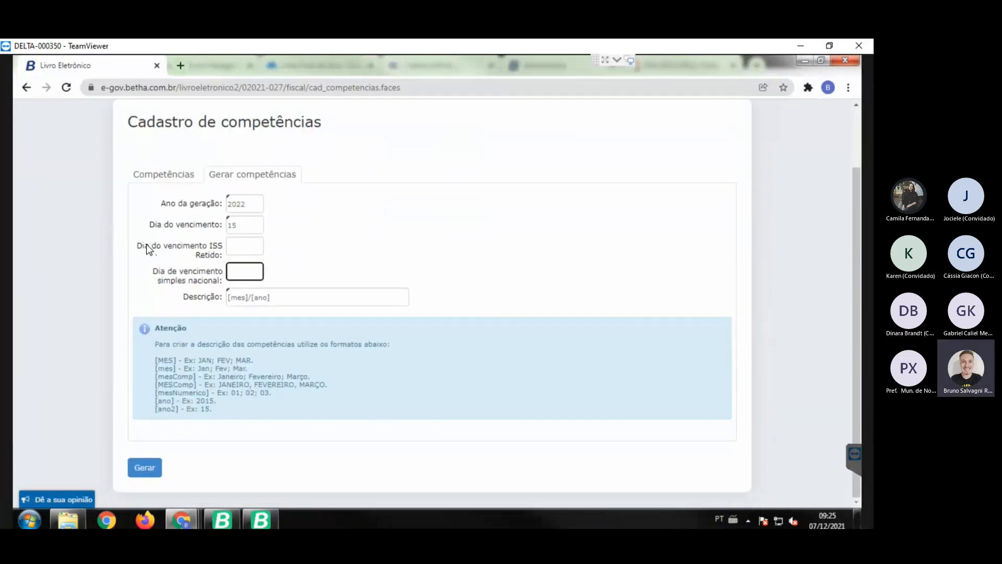
left_click_drag(146, 244, 176, 246)
left_click(175, 247)
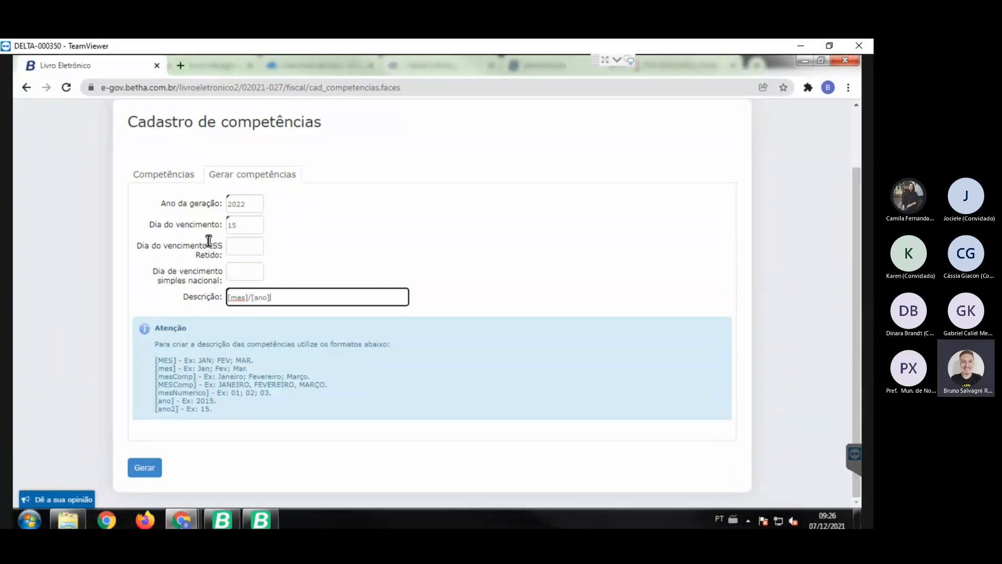
key("ctrl+a")
left_click(132, 301)
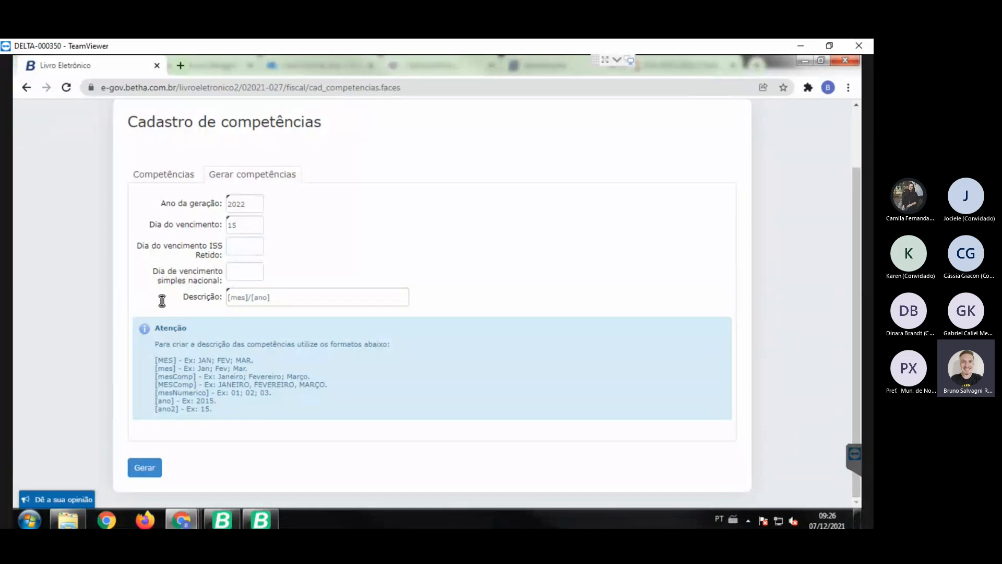
mouse_move(161, 301)
left_mouse_down()
mouse_move(202, 301)
mouse_move(129, 328)
left_mouse_up()
left_click(177, 328)
key("Tab")
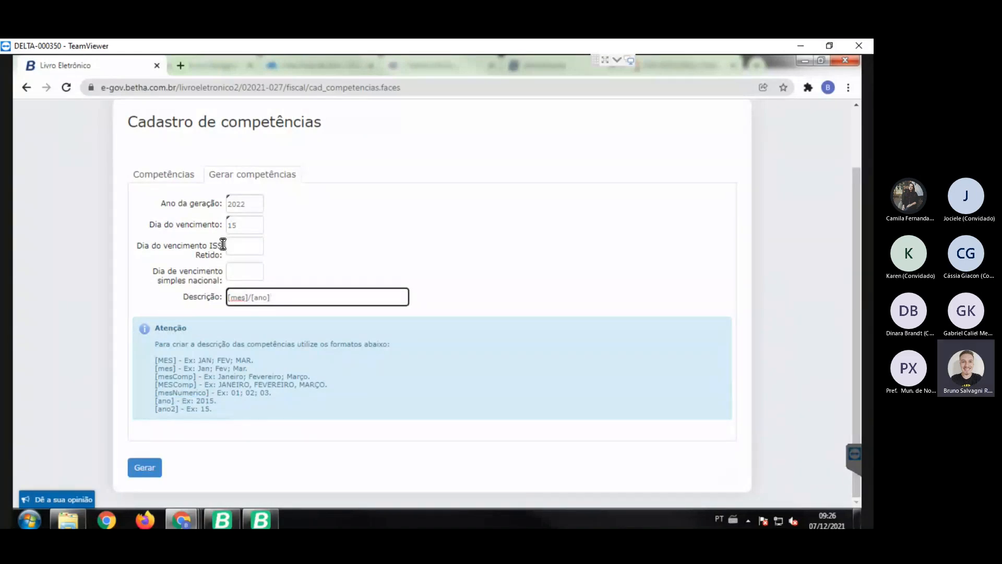
Try jan/2021 as the Descrição of the generated competências and clear the field.
type("jan/2021")
key("ctrl+a")
key("BackSpace")
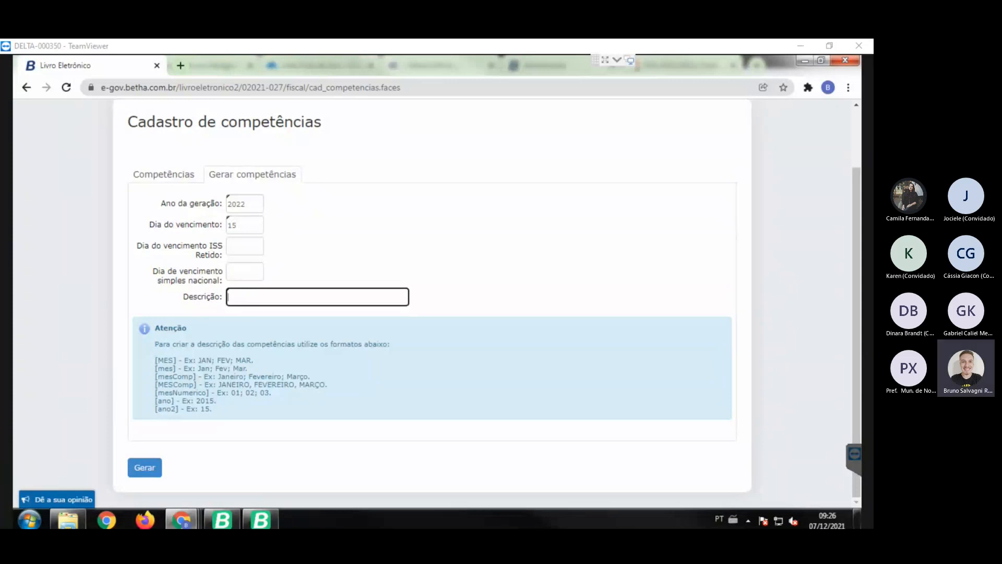
left_click(389, 215)
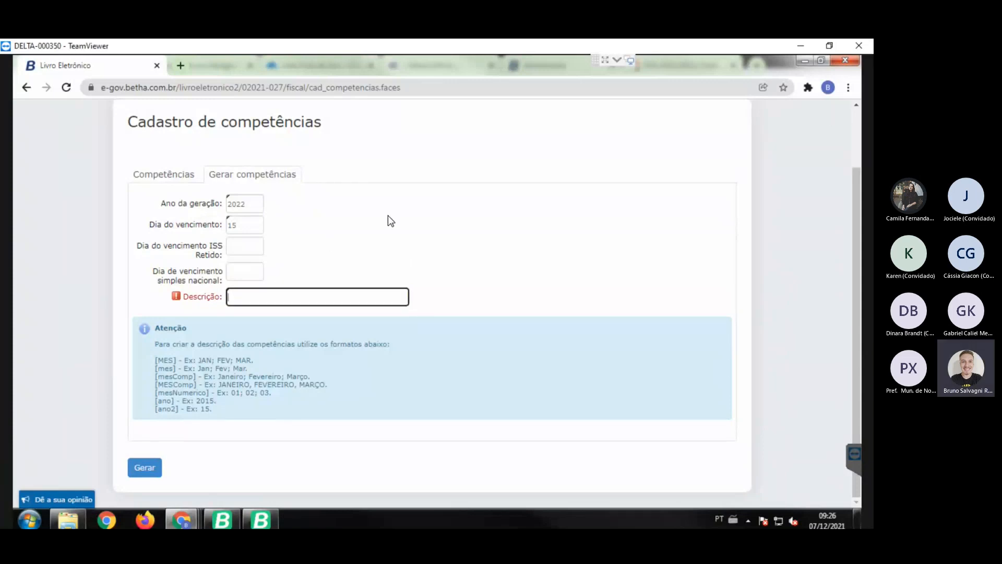
Open the 2021 Validação de declaração de ISS formula, copy its entire script and close the script editor.
scroll(284, 226, "up", 2)
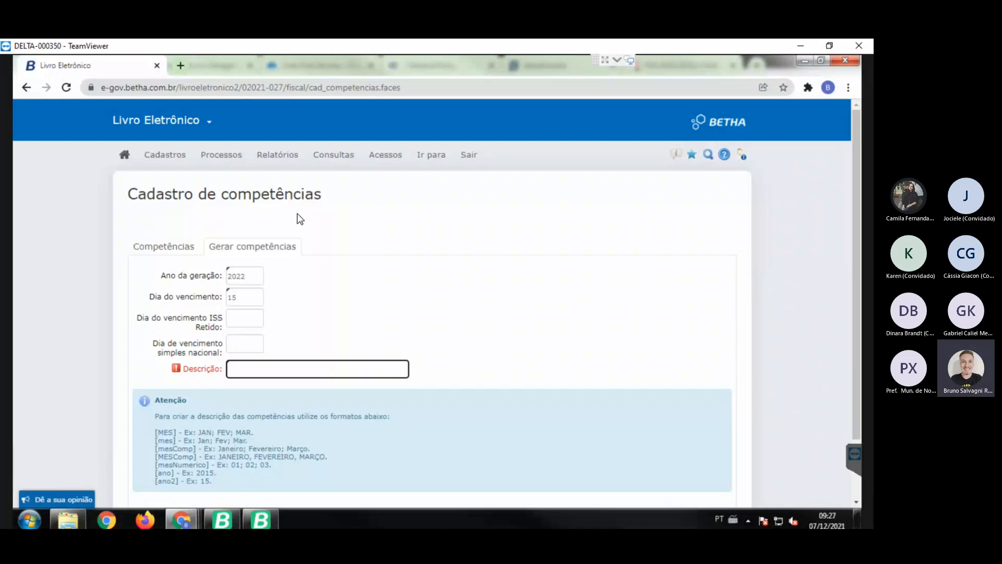
left_click(137, 137)
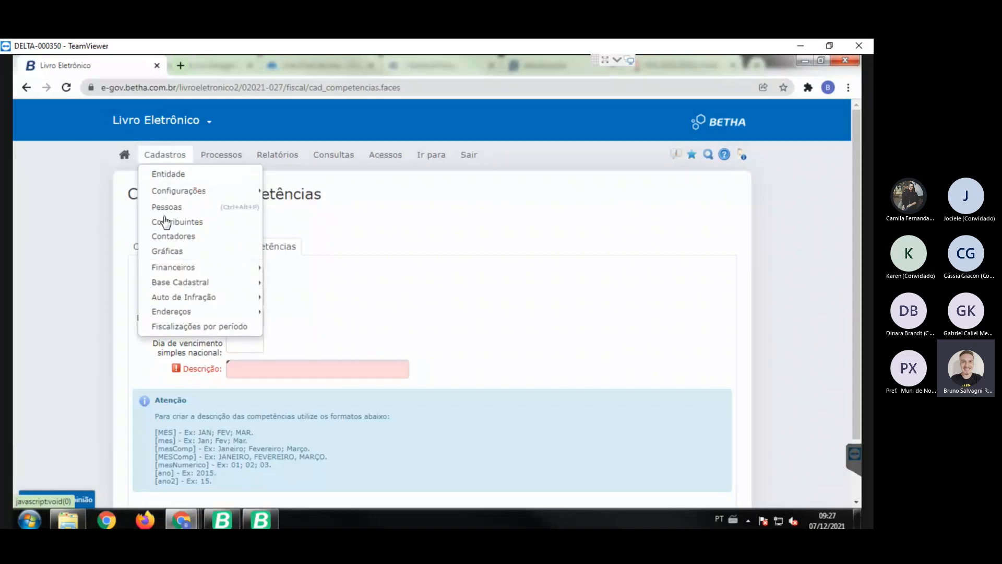
mouse_move(187, 190)
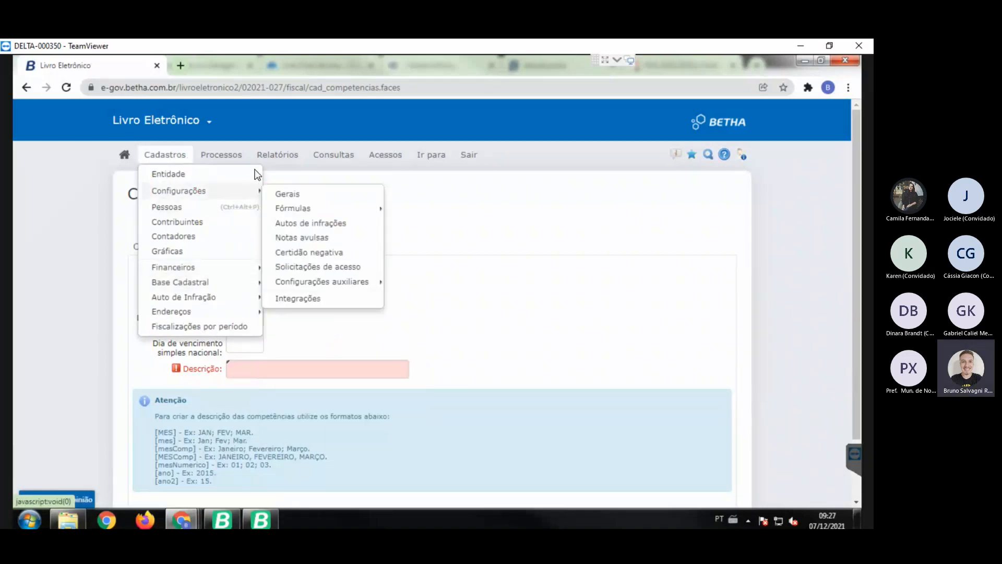
mouse_move(302, 208)
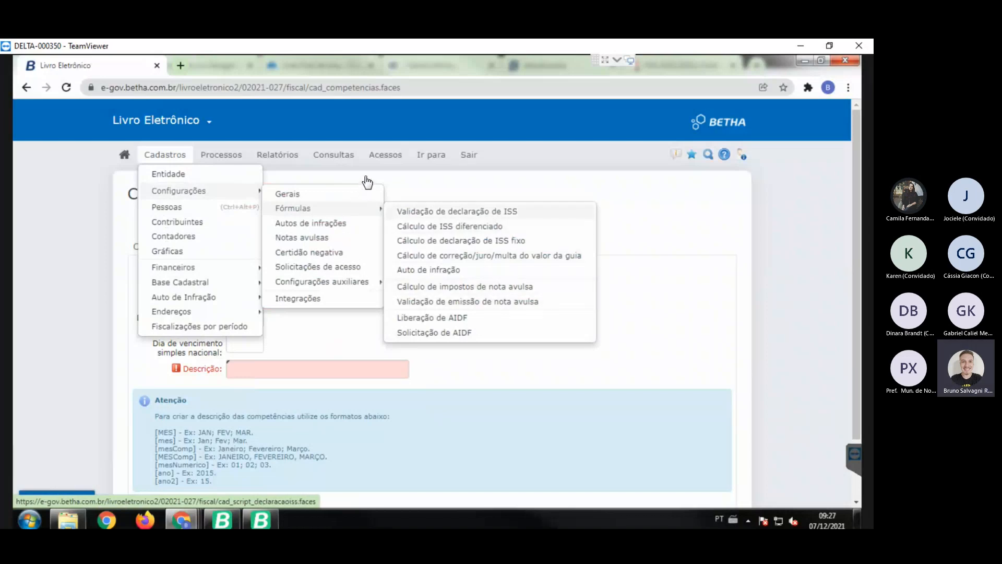
left_click(465, 212)
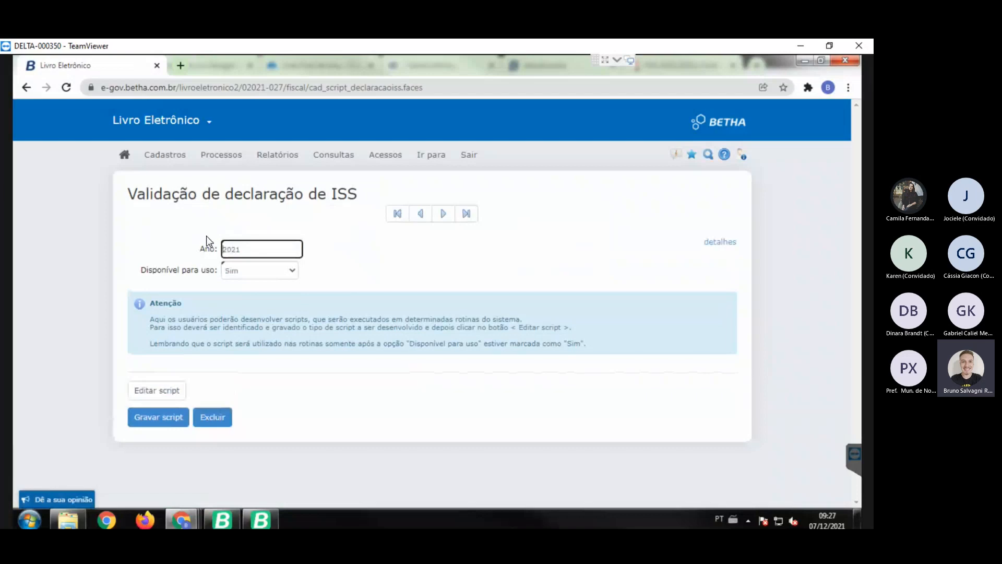
key("ctrl+a")
left_click(156, 391)
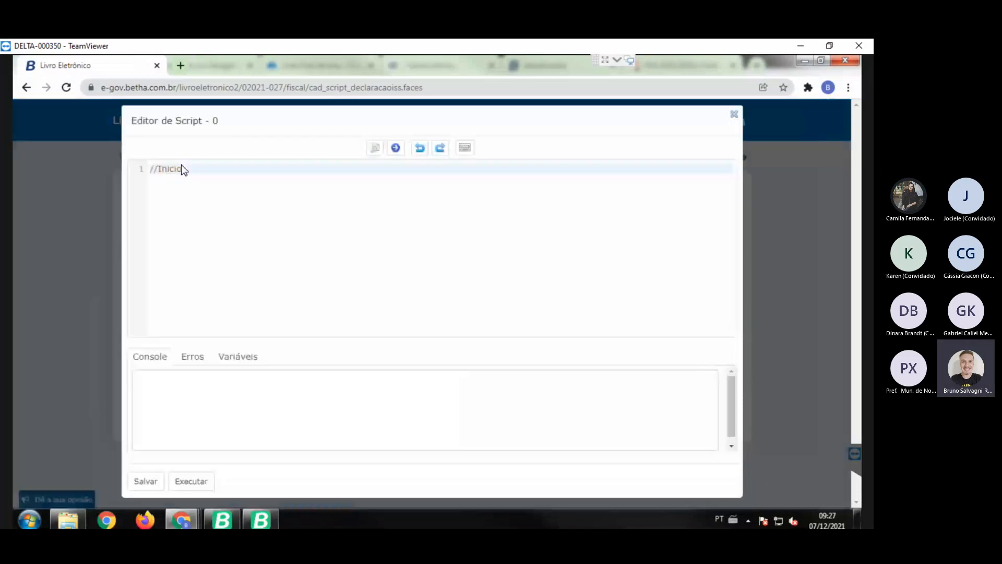
key("ctrl+a")
right_click(152, 171)
left_click(195, 214)
key("Escape")
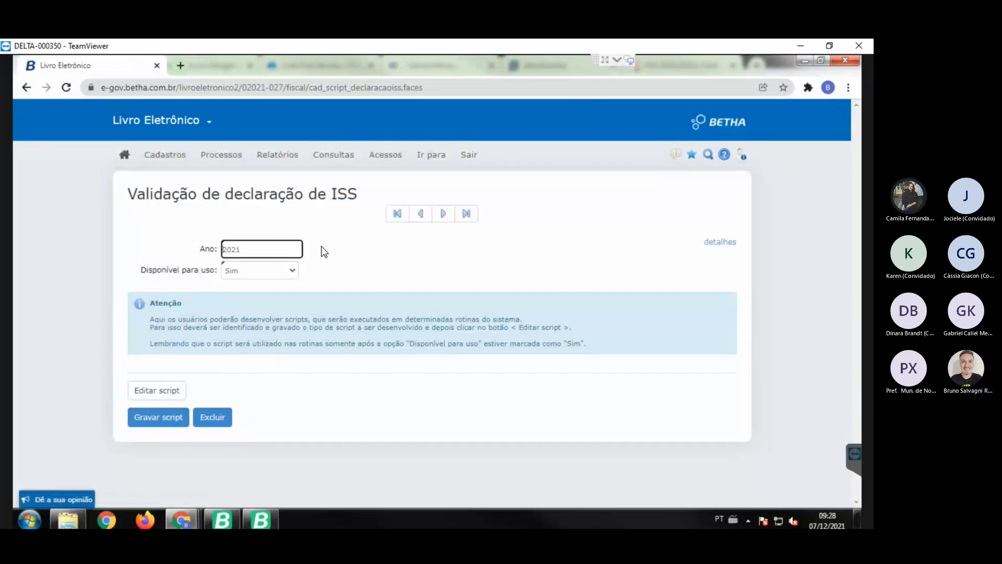
Save a Validação de declaração de ISS script for year 2022 with Disponível para uso set to Sim, and open it for editing.
left_click_drag(256, 245, 215, 206)
type("2022")
key("Tab")
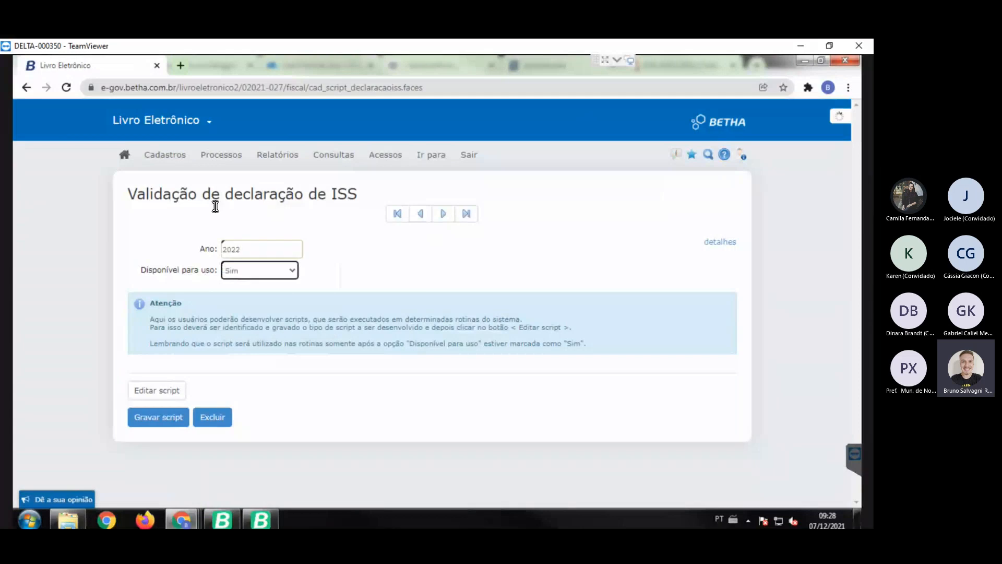
key("alt+Down")
key("Down")
key("Return")
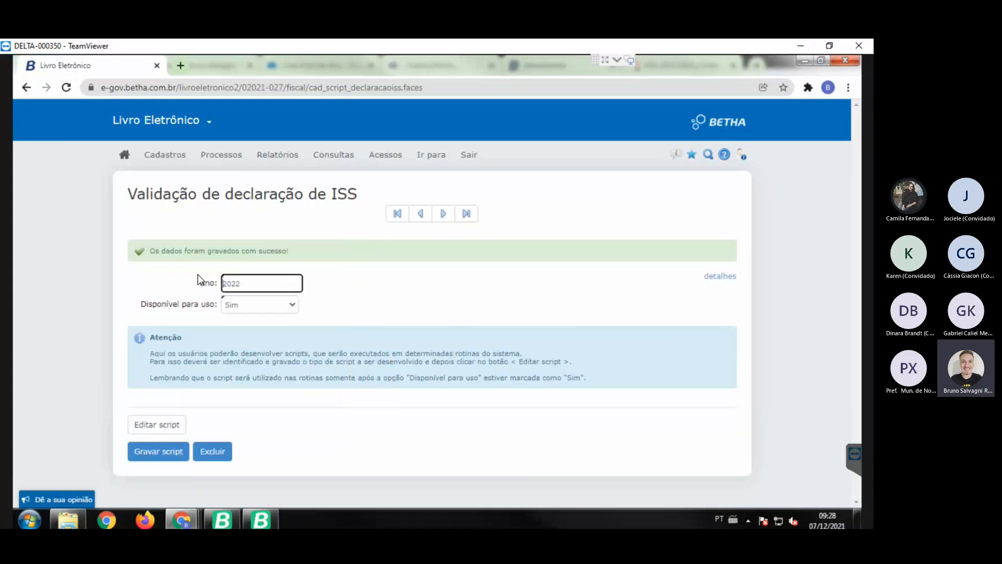
left_click(157, 425)
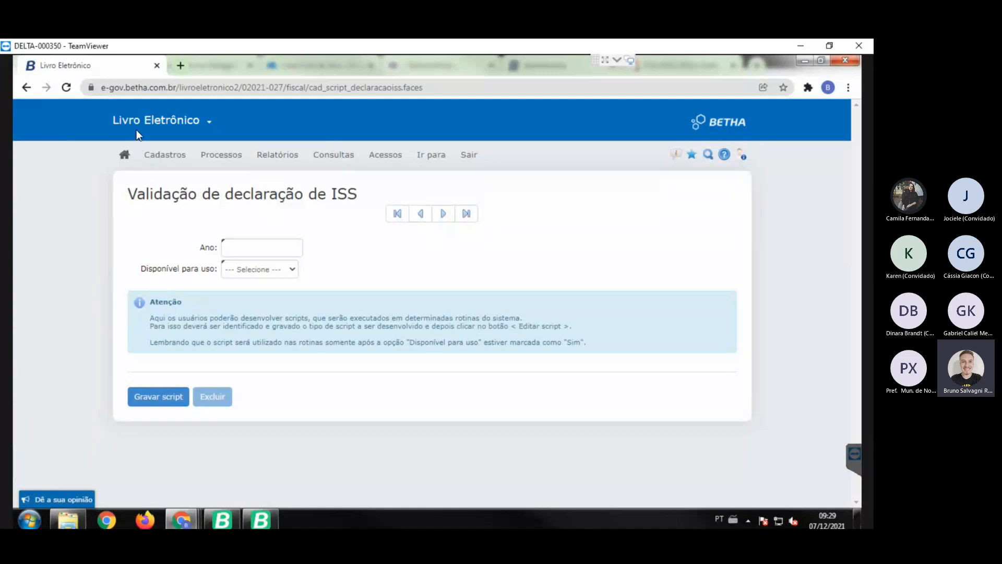
Open the Validação de declaração de ISS formulas and browse the yearly scripts up to 2021.
left_click(147, 152)
mouse_move(178, 190)
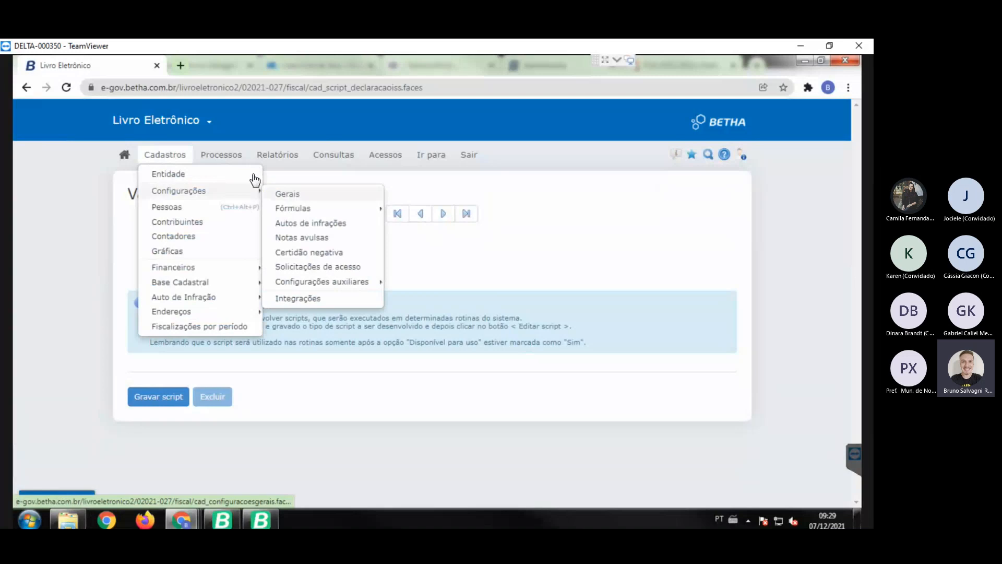
mouse_move(293, 207)
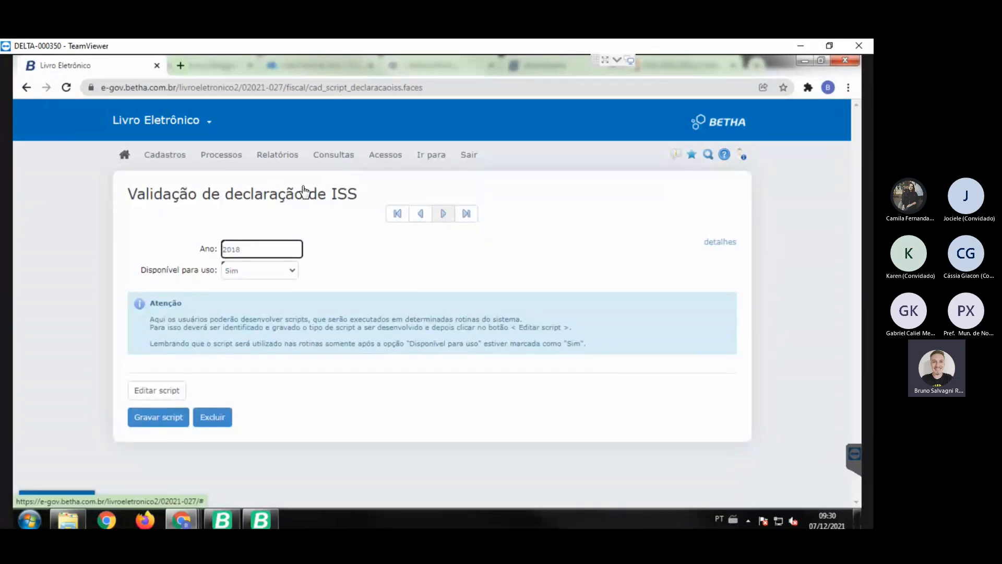
left_click(443, 214)
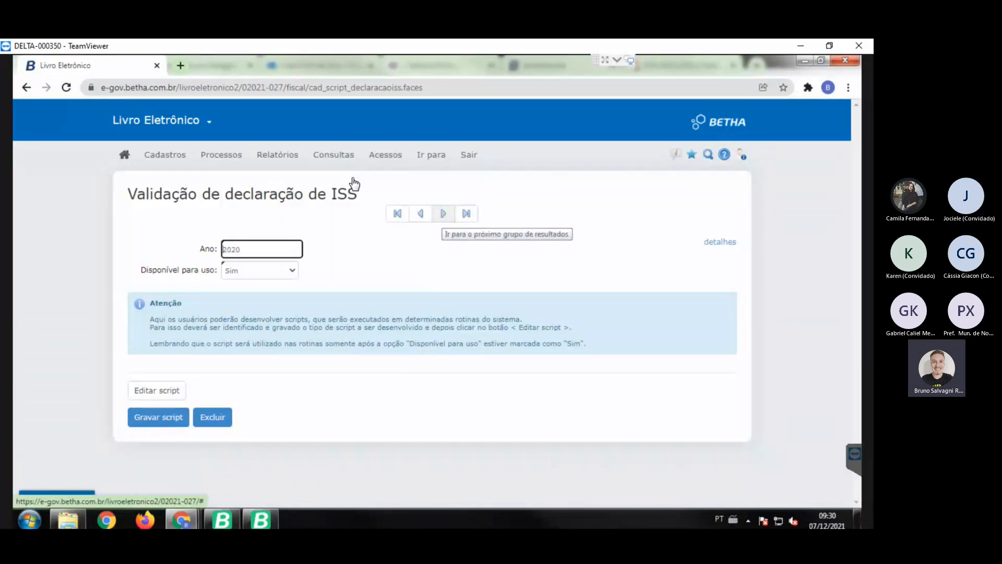
left_click(443, 213)
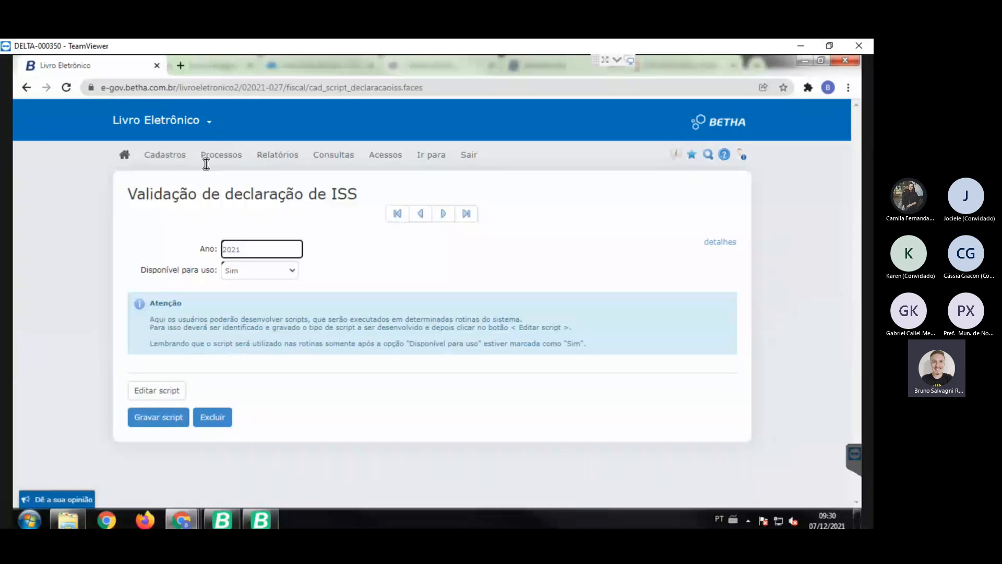
Open Gerar competências in the Cadastro de competências and review its generation year, due days and description format.
left_click(165, 154)
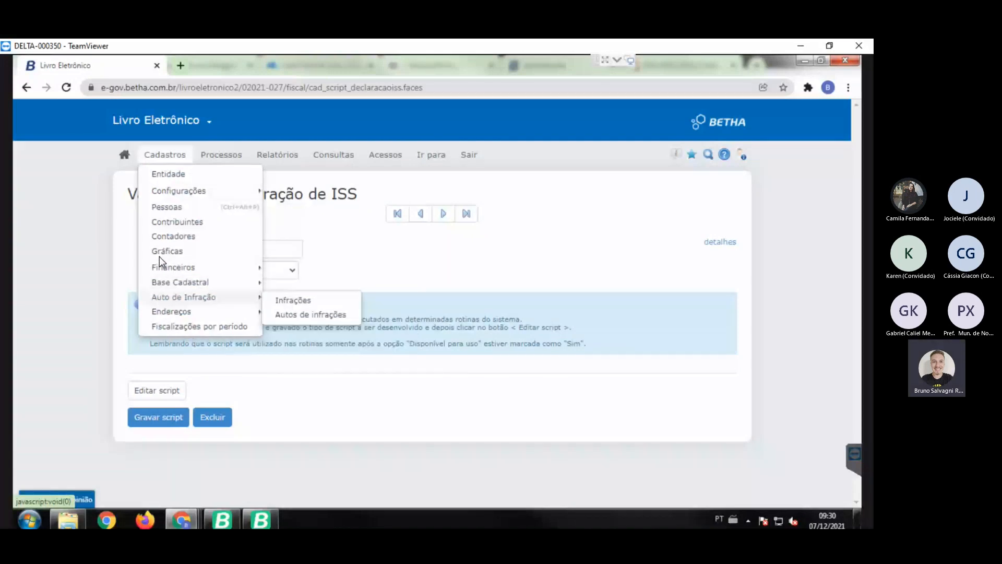
mouse_move(173, 267)
left_click(302, 270)
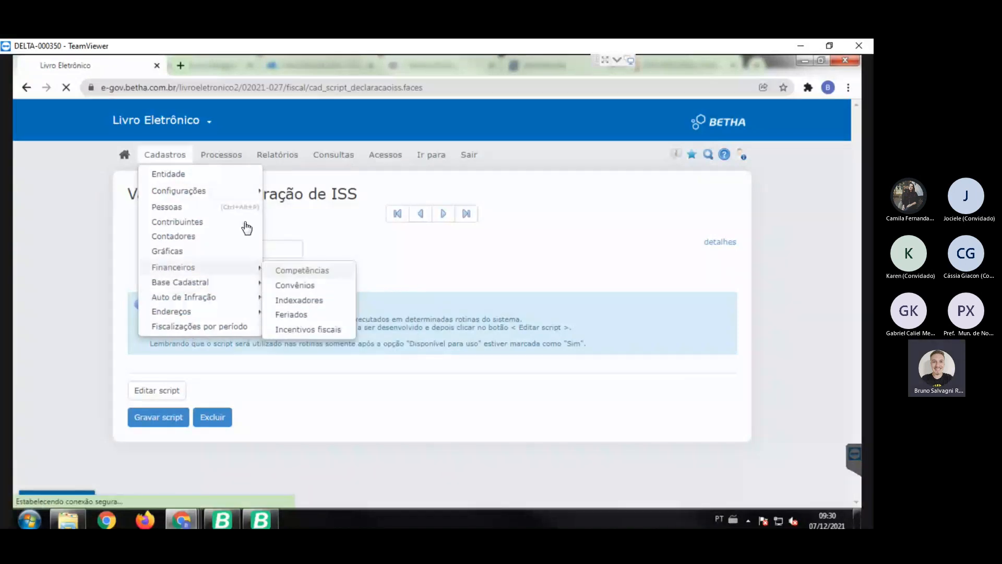
left_click(241, 245)
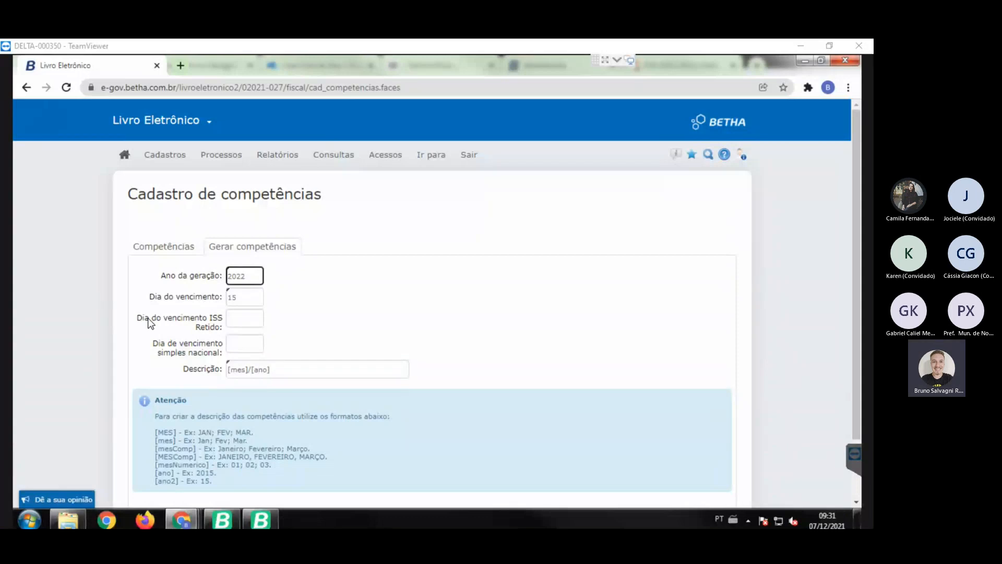
left_click(202, 421)
Switch to Betha Tributos, open the Cadastro de Indexadores and select the UR currency from the currency lookup.
key("alt+Tab")
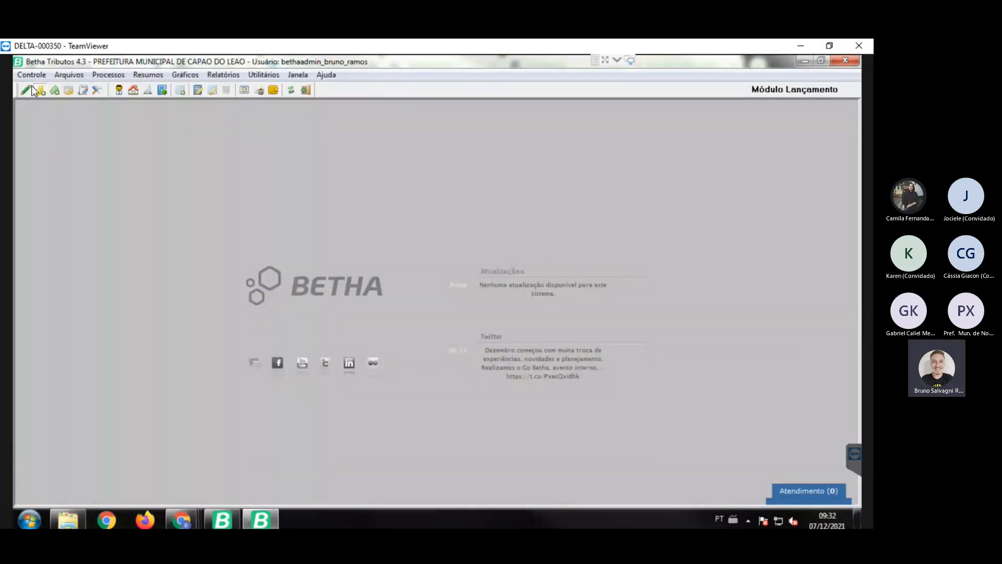
left_click(69, 74)
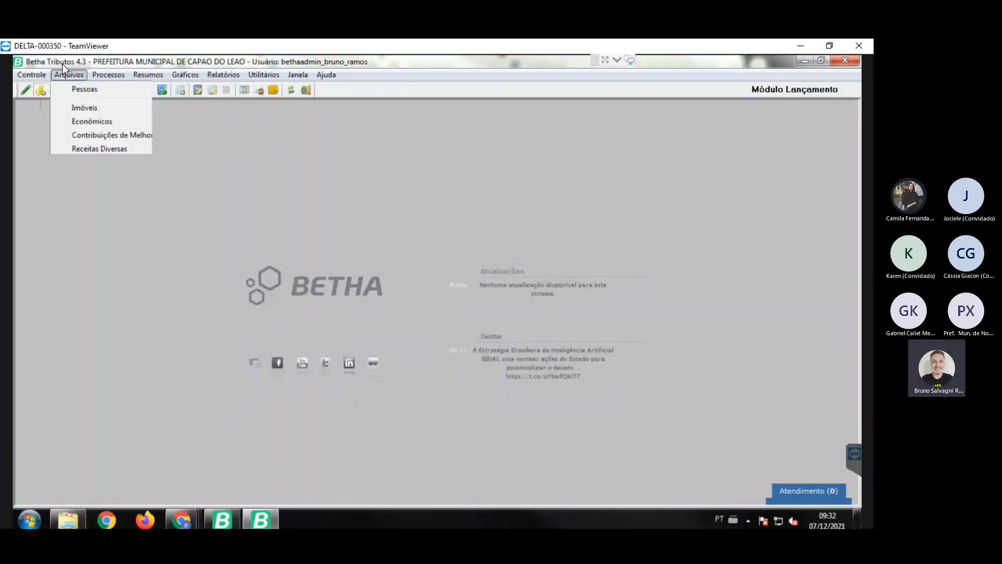
mouse_move(90, 194)
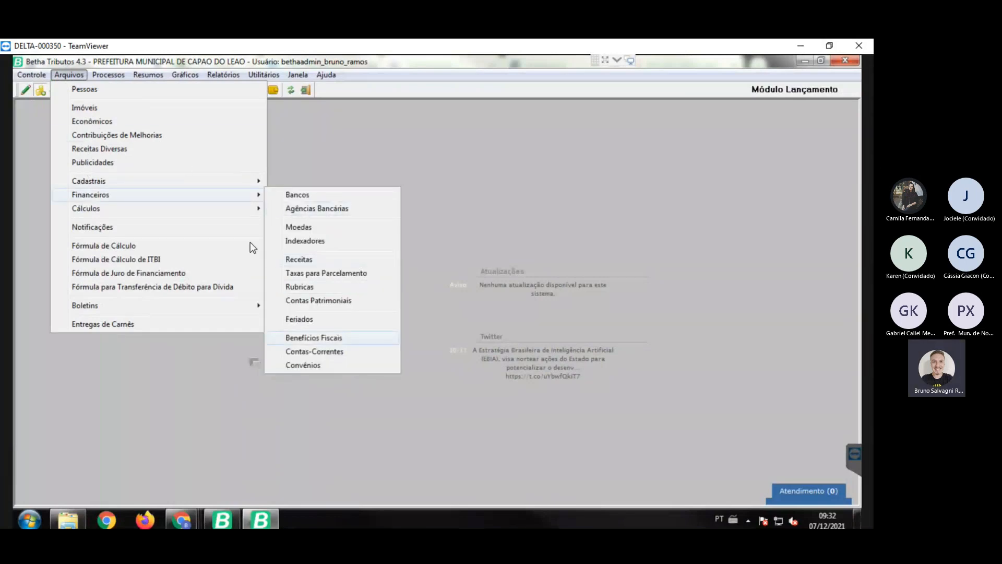
key("Return")
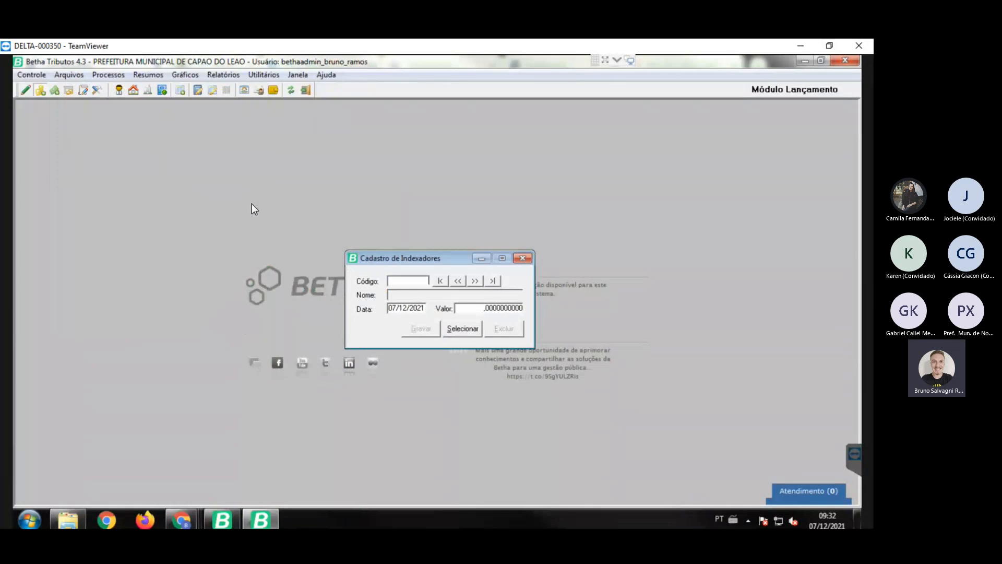
key("alt+s")
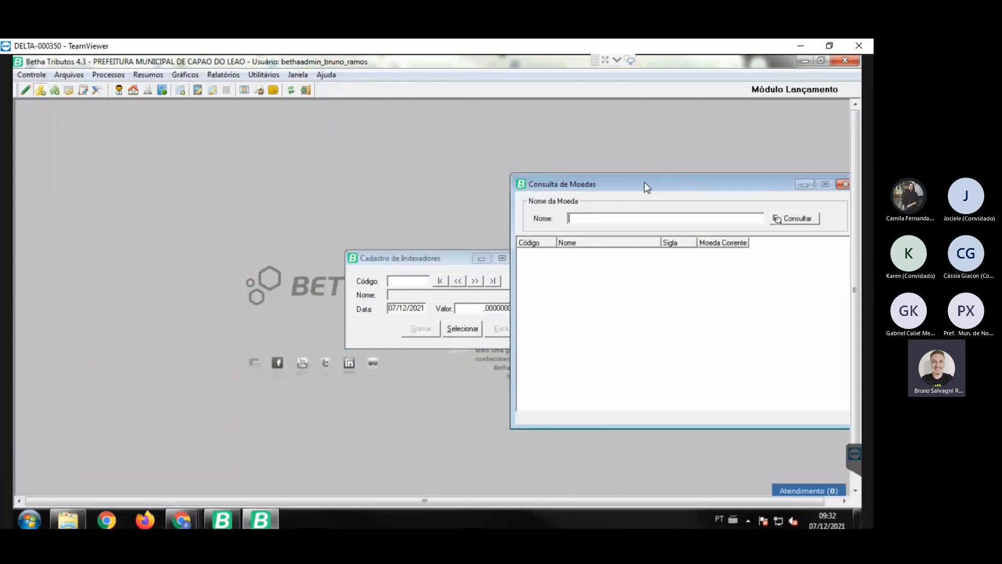
key("Return")
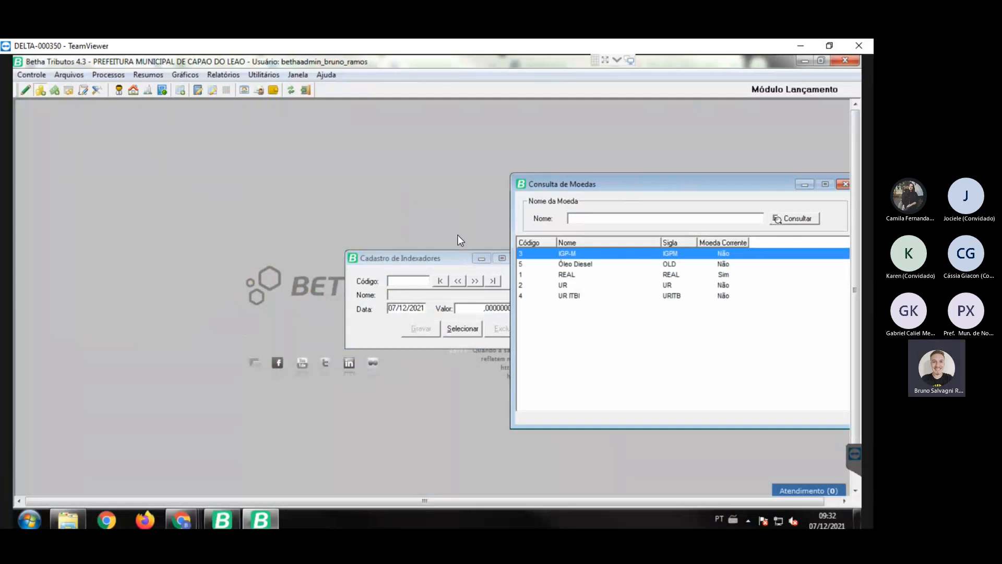
key("Down")
key("Down")
key("Down")
key("Return")
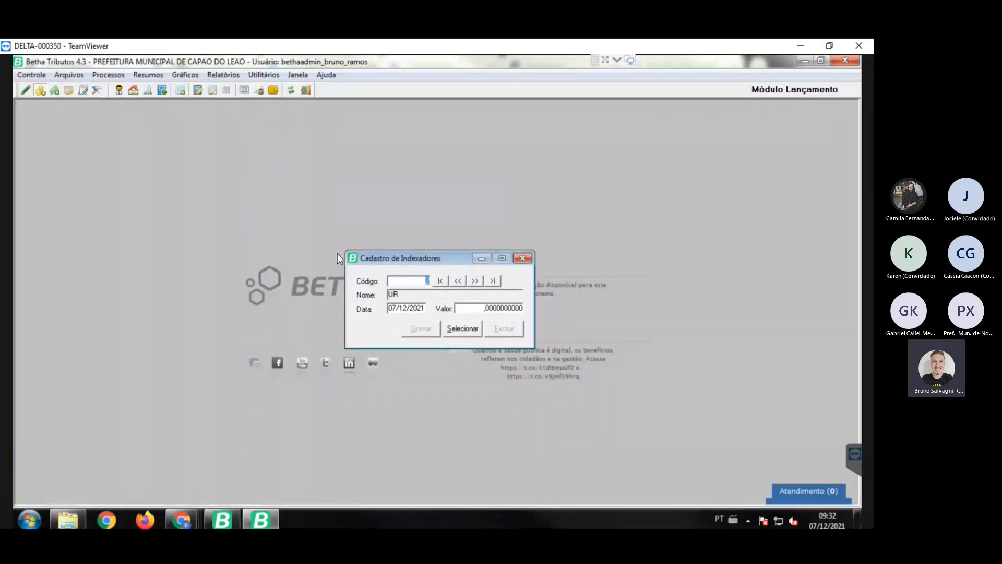
Set the UR indexer's date to 01/01/2022 and its value to 7, and save it.
key("Tab")
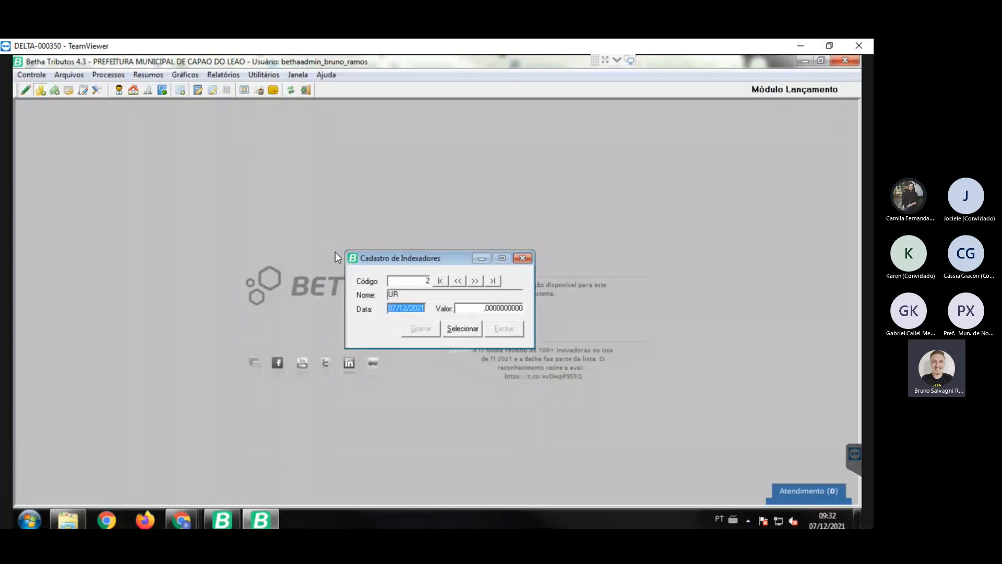
type("01/01/2022")
key("Tab")
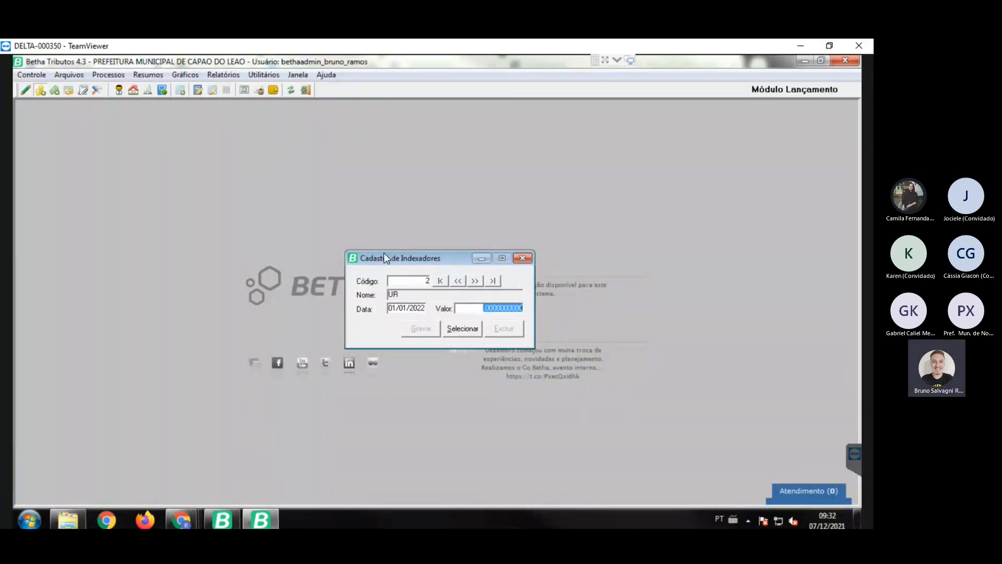
type("7")
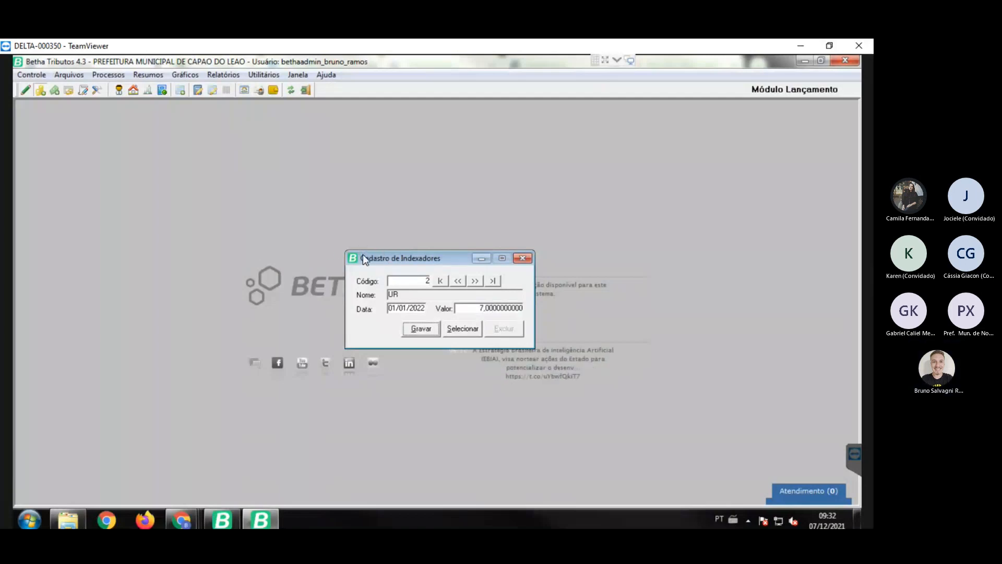
key("alt+g")
Recall indexer code 2 for the date 01/01/2022 to check its saved value.
type("2")
key("Return")
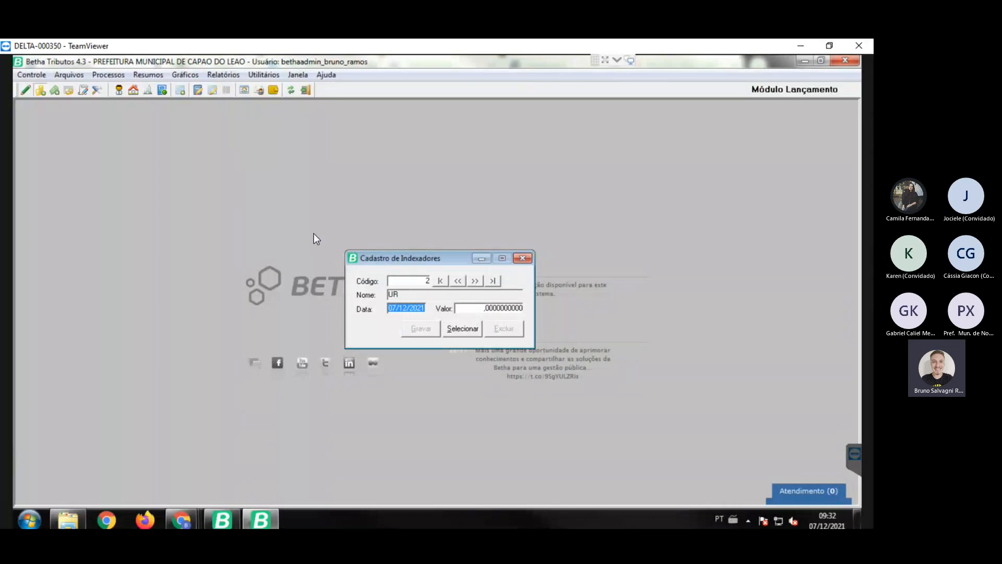
type("01012022")
key("Return")
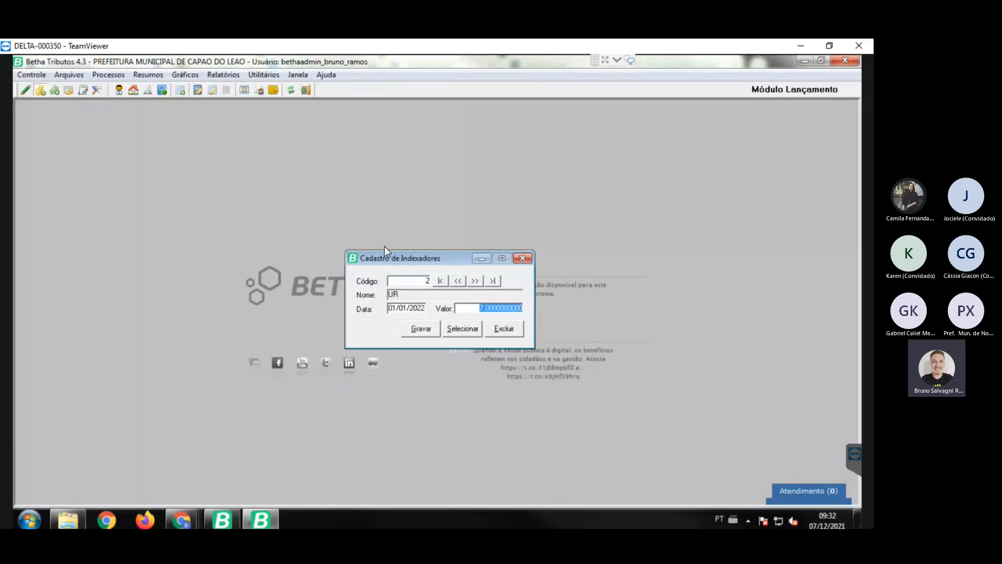
Open the Moedas consultation from the list of lookups and list the registered currencies.
key("Return")
key("shift+Right")
key("shift+Right")
key("shift+Right")
key("shift+Right")
key("shift+Right")
key("shift+Right")
key("shift+Right")
key("shift+Right")
key("shift+Right")
key("shift+Right")
key("shift+Right")
key("shift+Right")
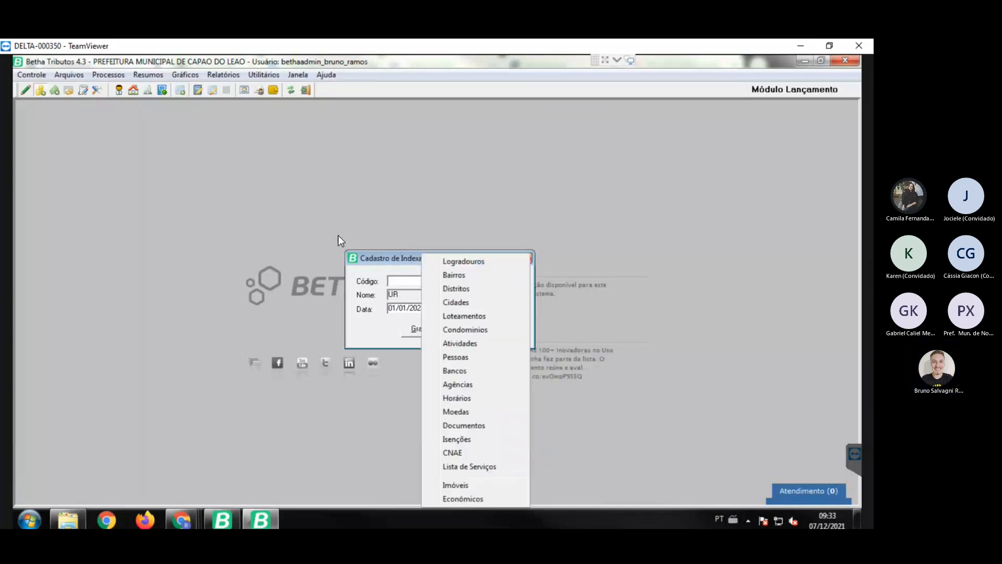
key("m")
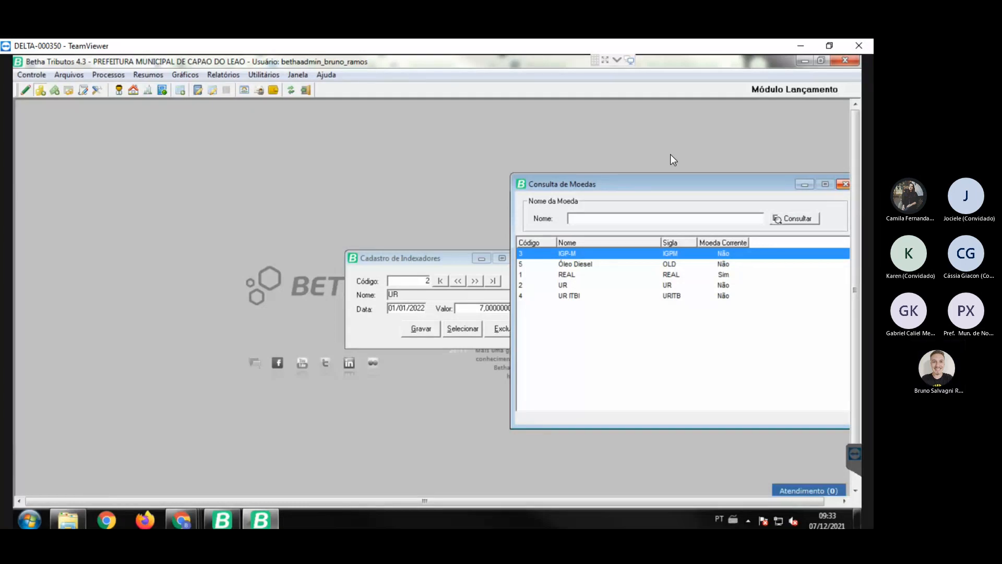
Switch to Betha Fatura, open the Cadastro de Indexadores and select UFIR from the currency lookup.
key("alt+Tab")
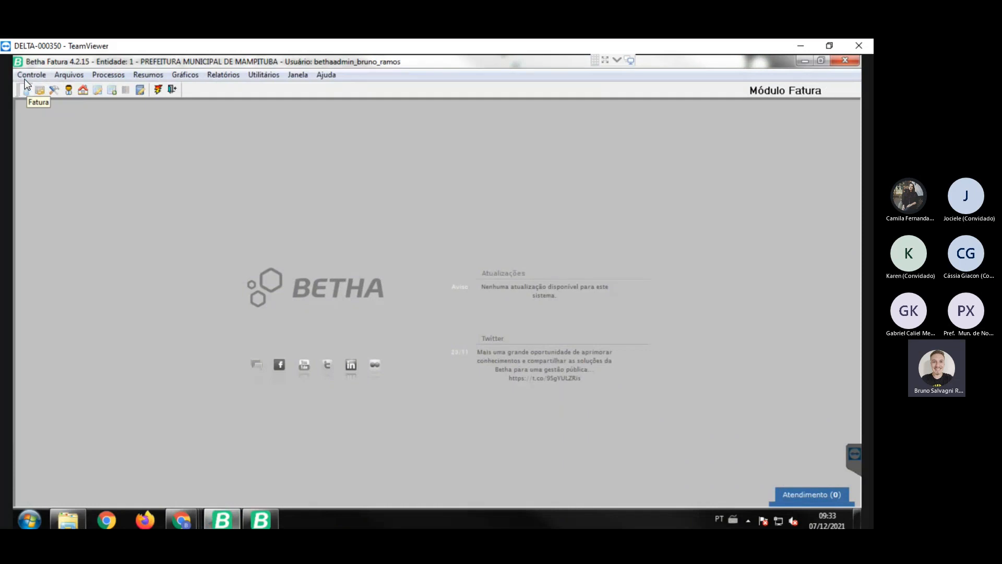
left_click(61, 70)
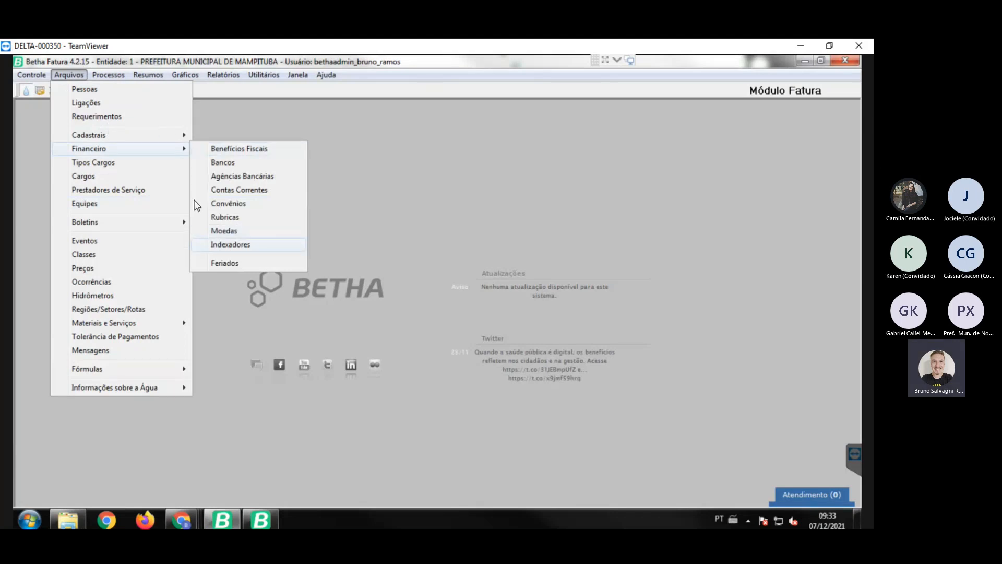
key("Return")
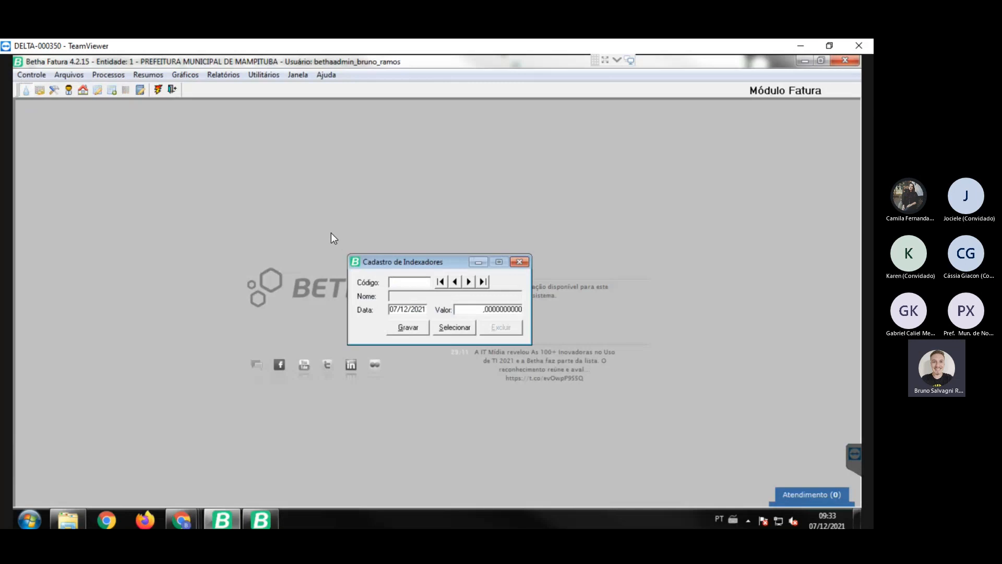
key("F2")
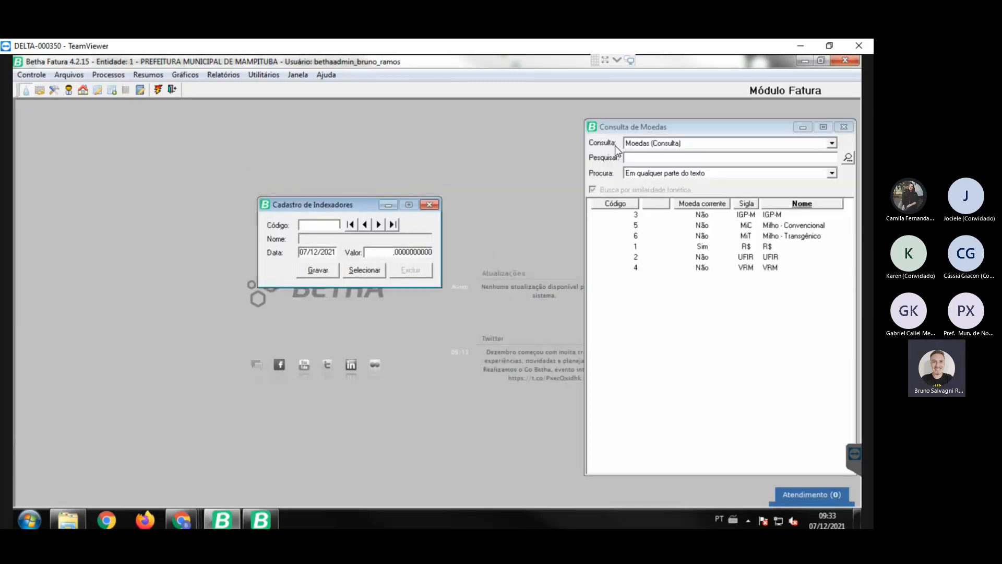
left_click_drag(595, 123, 493, 107)
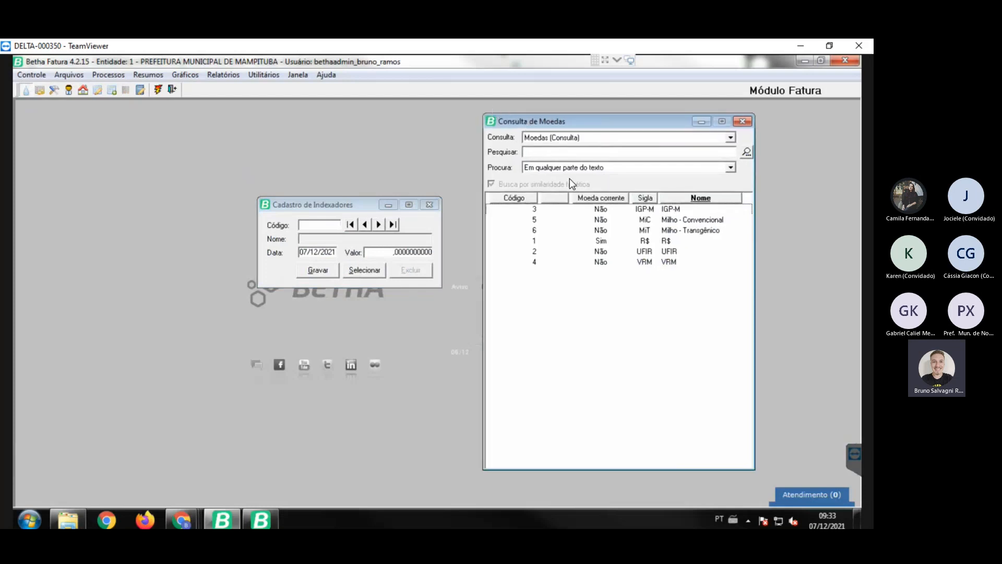
double_click(532, 215)
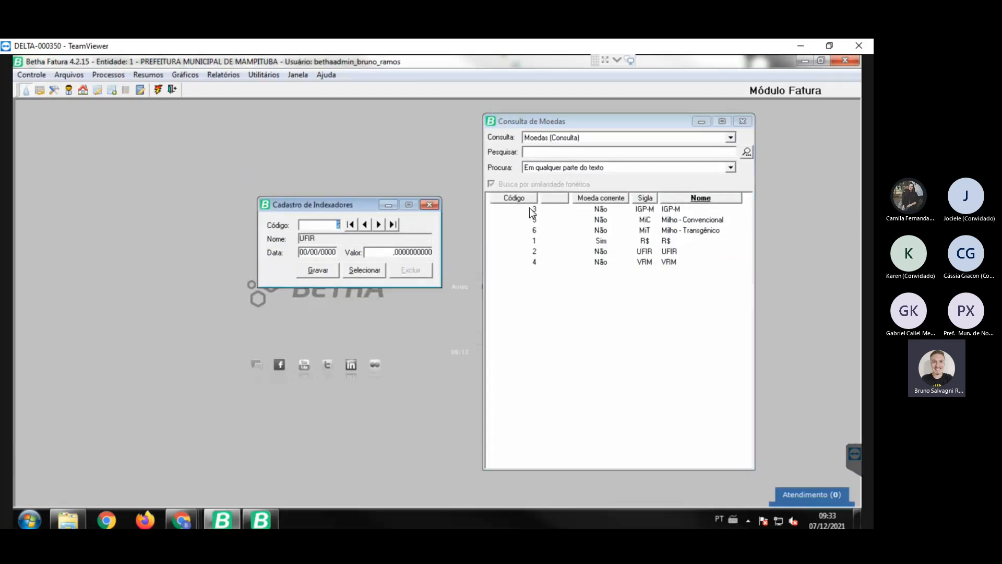
Set the UFIR indexer's date to 01/01/2022 and its value to 51, close the currency lookup and save.
key("Tab")
type("01012022")
key("Tab")
left_click(742, 121)
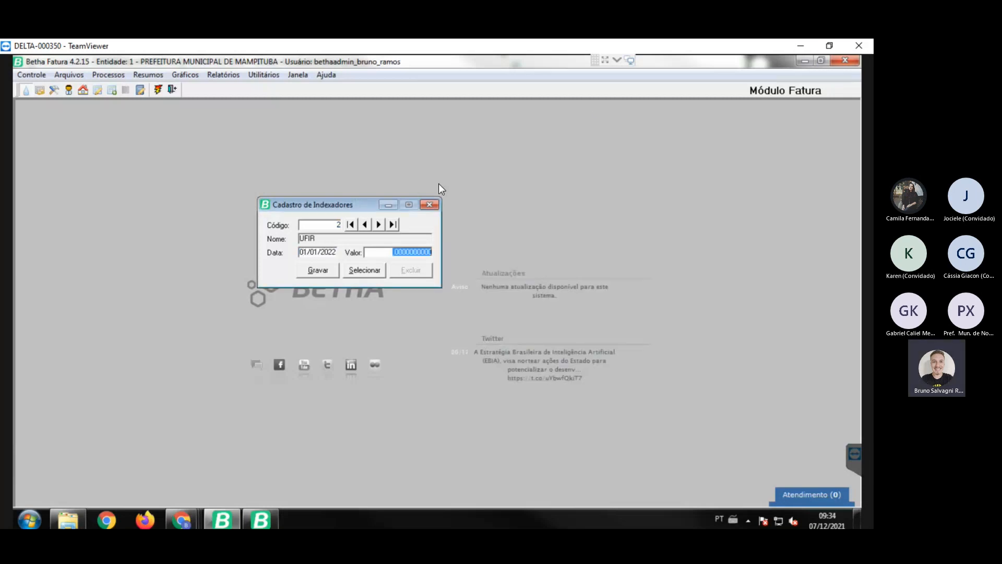
type("51")
key("Tab")
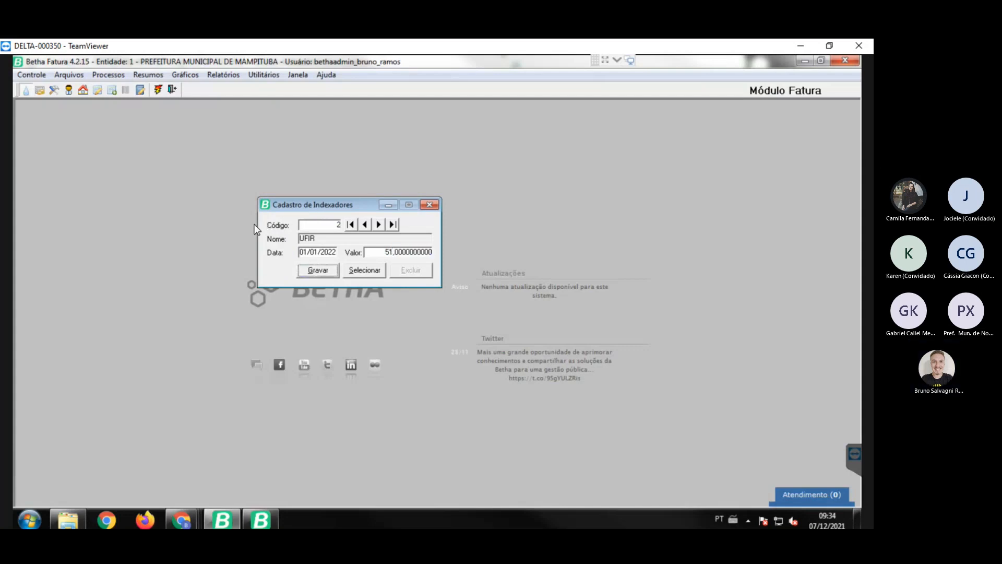
key("Return")
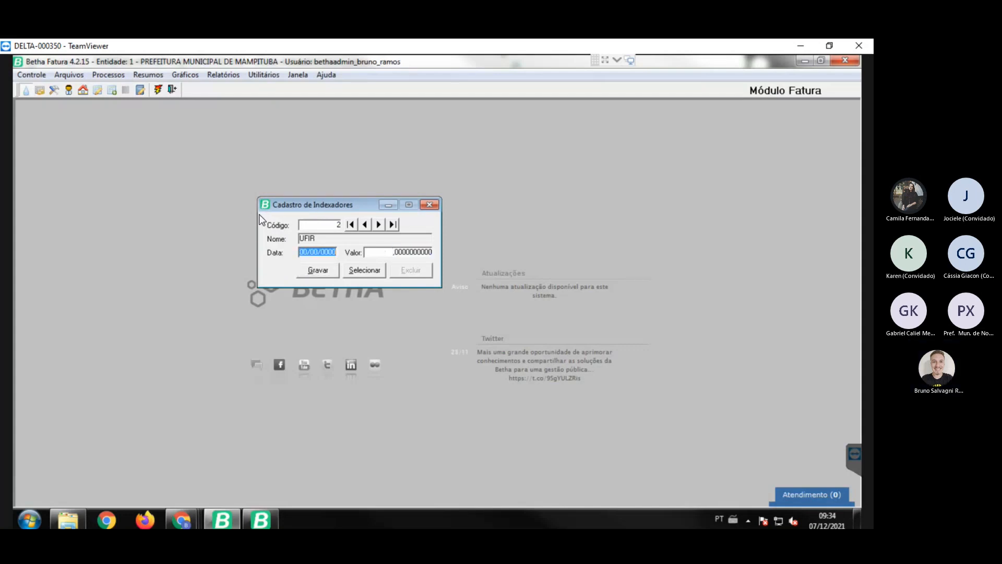
Recall the UFIR indexer for the date 01/01/2022 to check its saved value.
type("01/01/2022")
key("Tab")
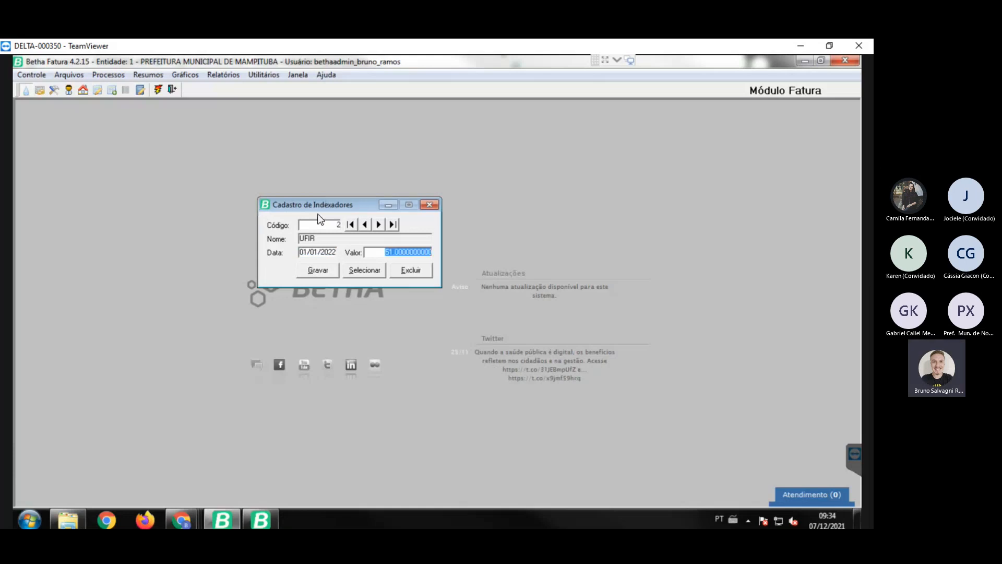
type(",")
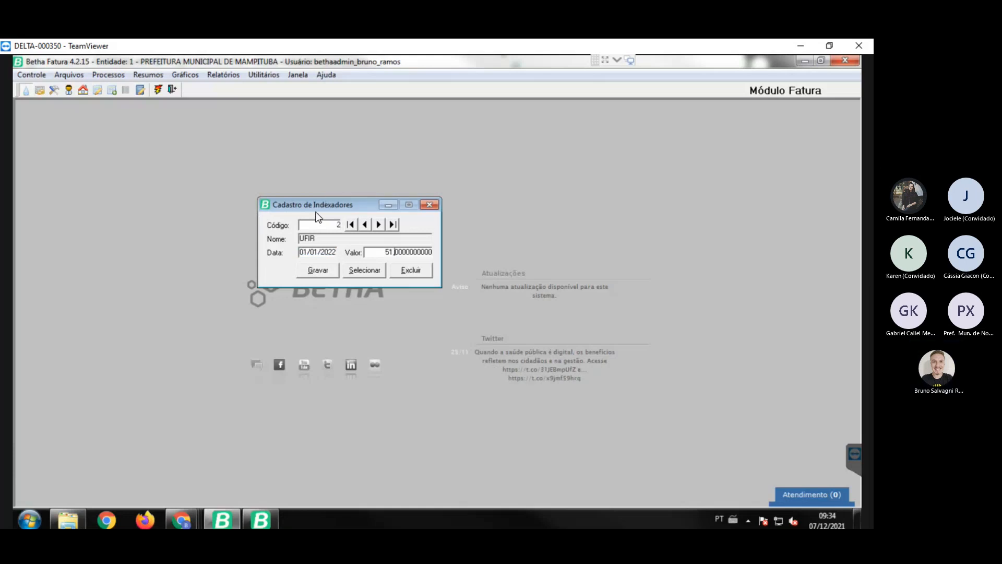
Review the Financeiro record types in Betha Fatura and close the Cadastro de Indexadores.
left_click_drag(245, 168, 134, 136)
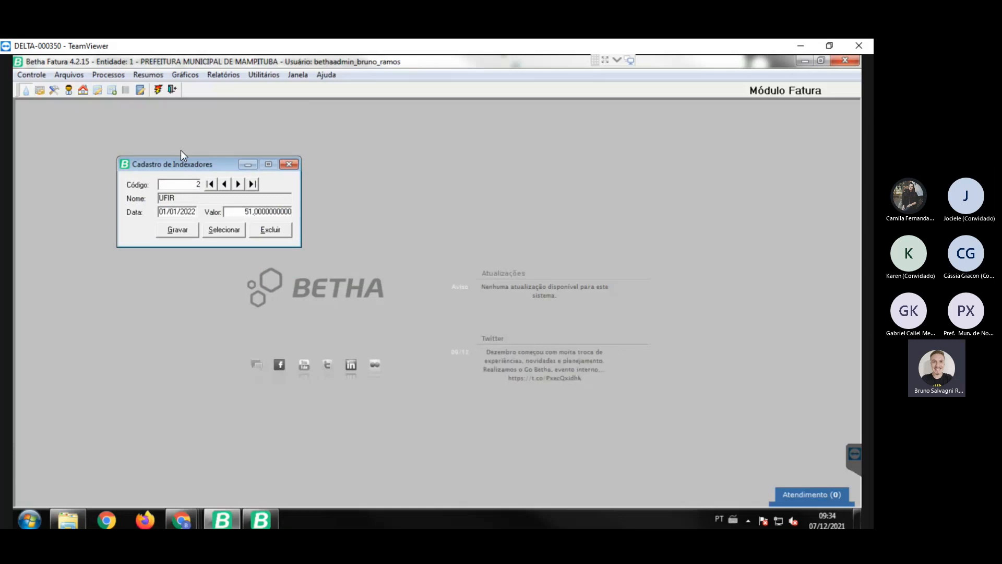
left_click(79, 74)
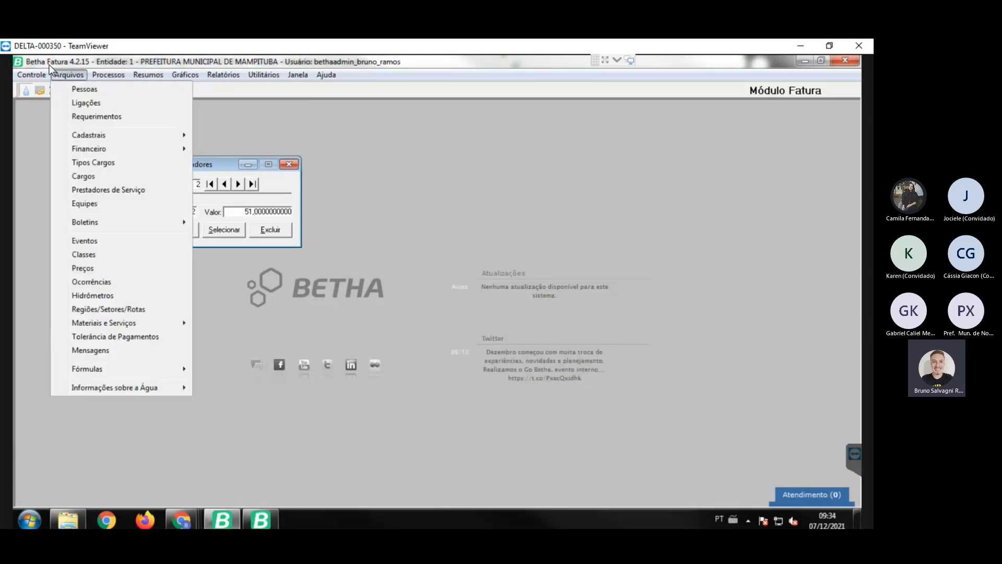
mouse_move(120, 149)
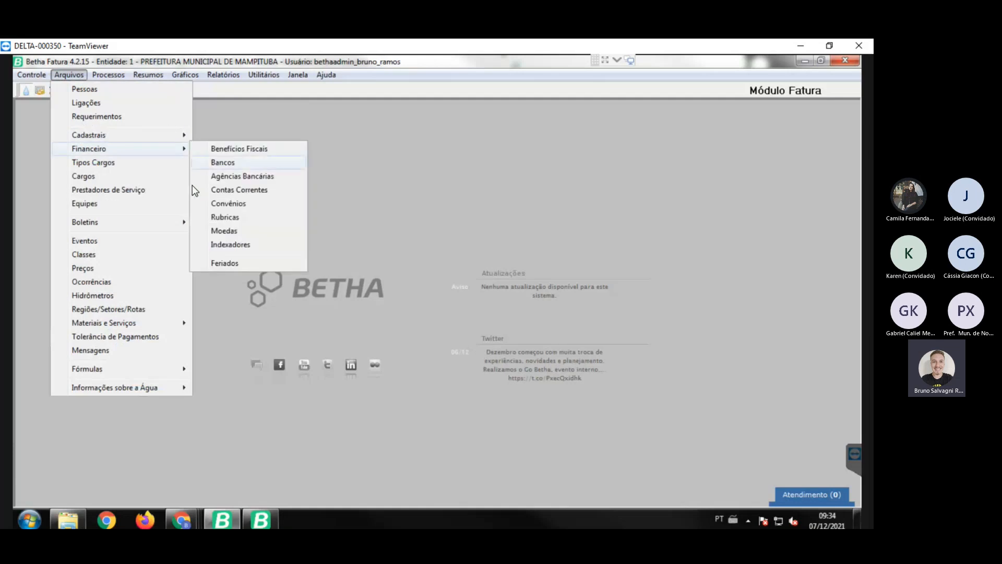
left_click(357, 157)
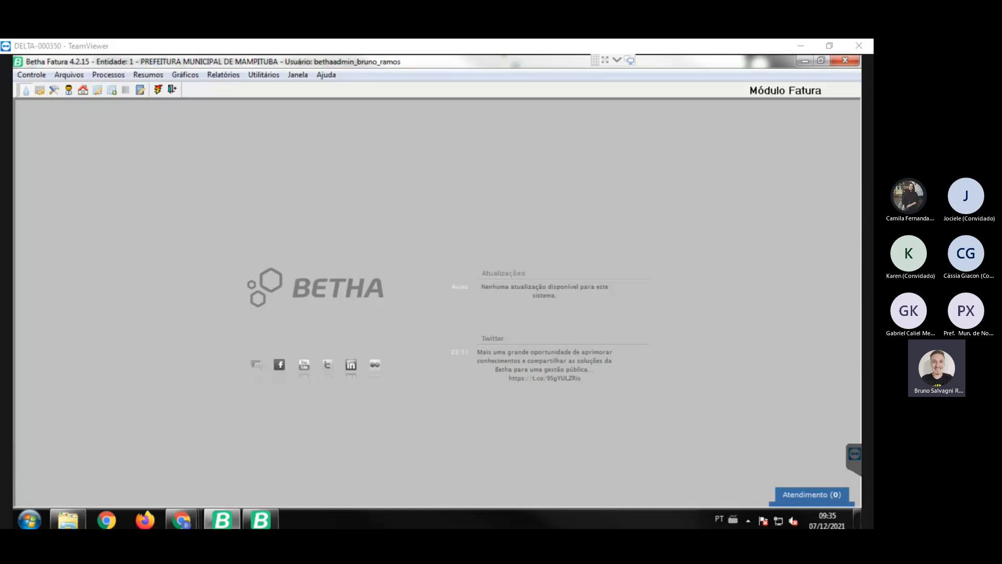
left_click(145, 420)
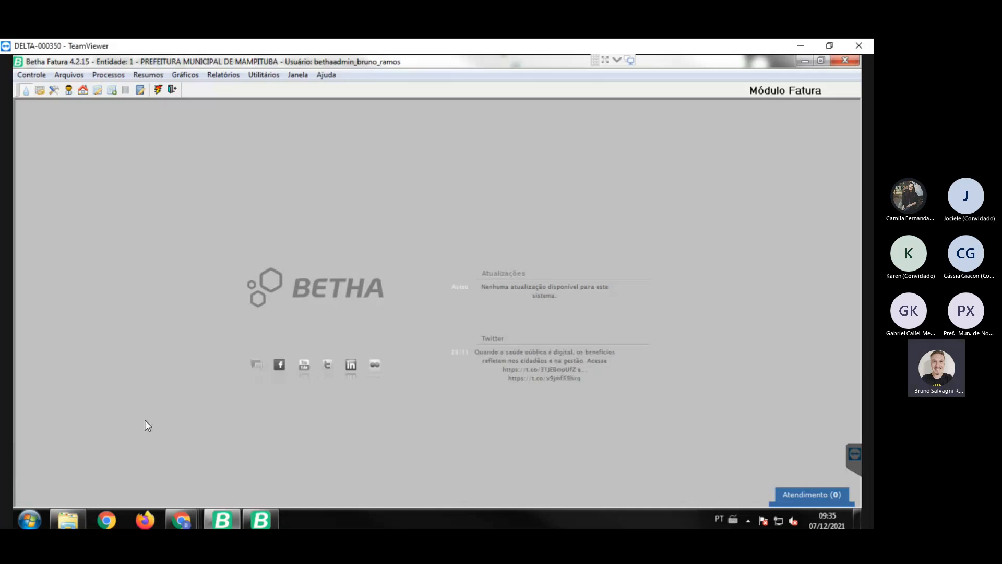
Switch to Livro Eletrônico in the browser, open the Cadastro de indexadores at indexer 1 (UR) and review its yearly values.
left_click(182, 520)
left_click(362, 457)
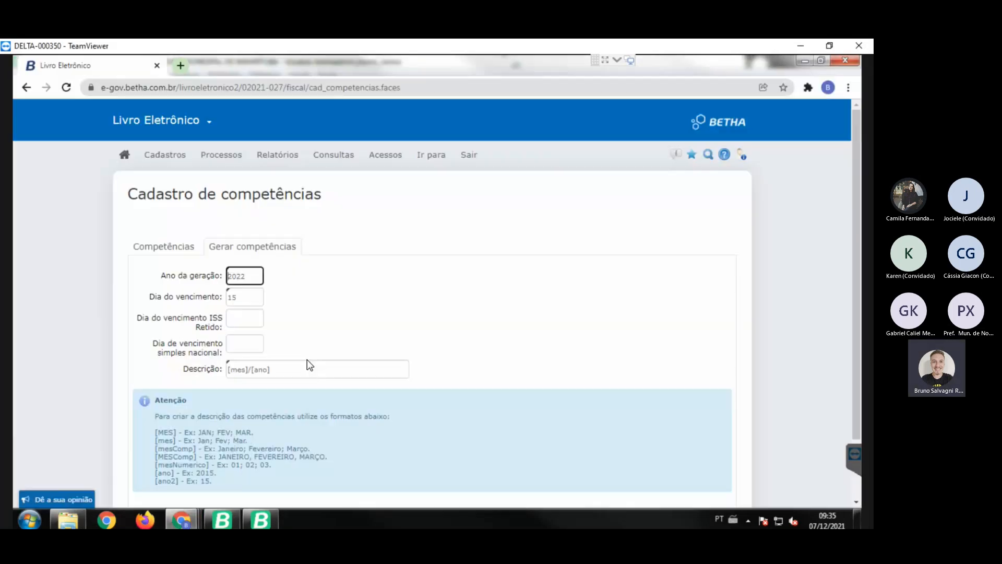
mouse_move(145, 154)
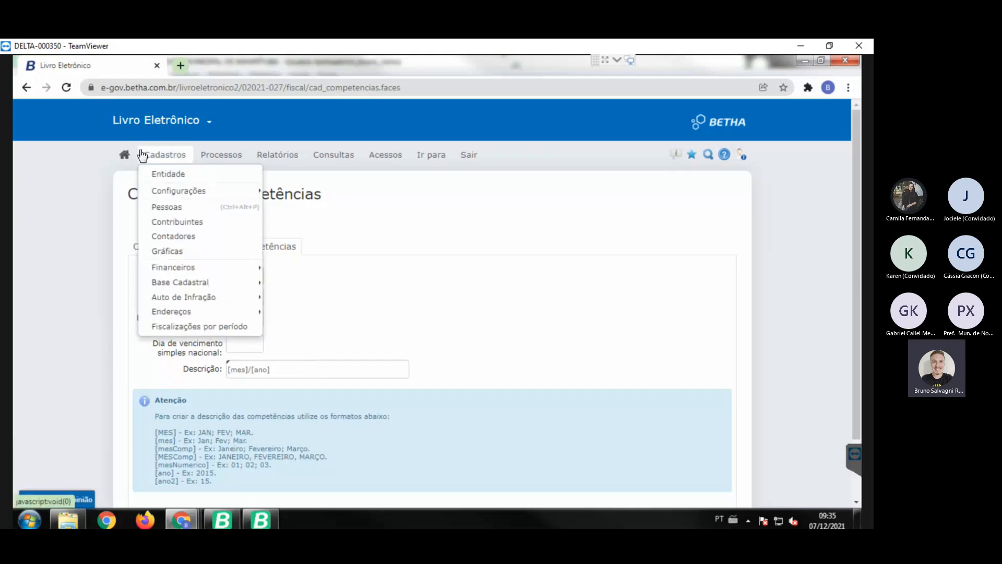
mouse_move(156, 267)
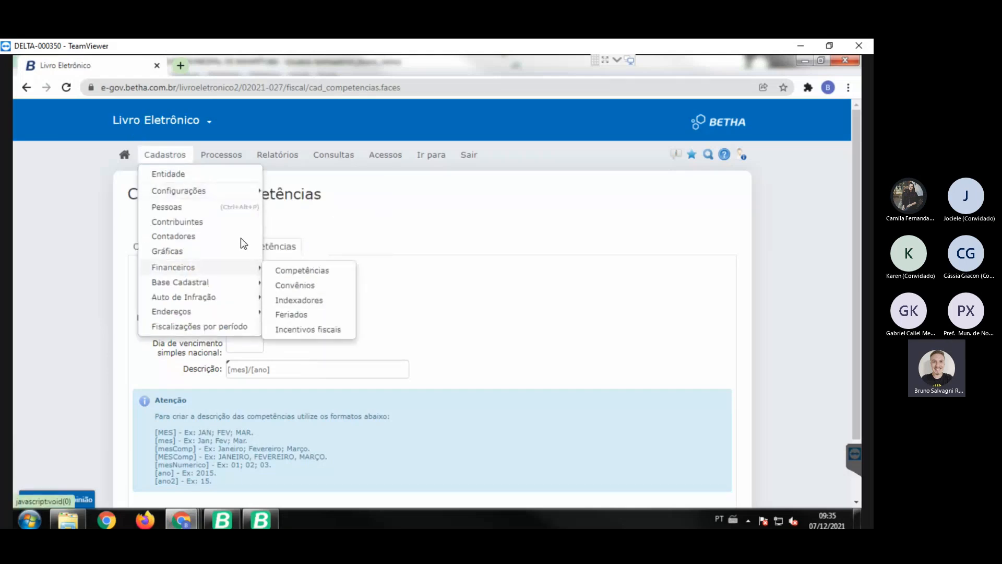
left_click(299, 300)
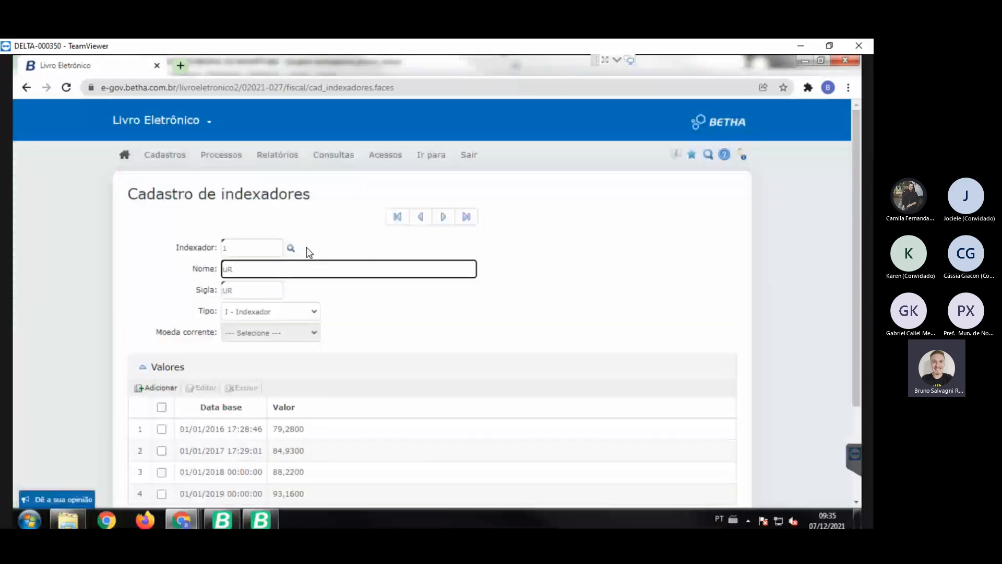
key("Tab")
scroll(159, 328, "down", 2)
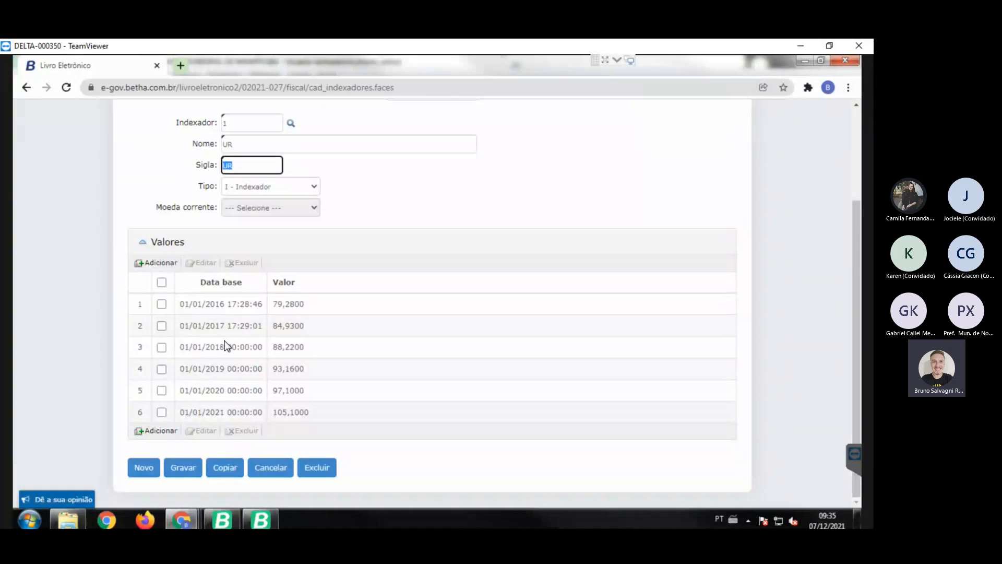
left_click_drag(278, 412, 295, 413)
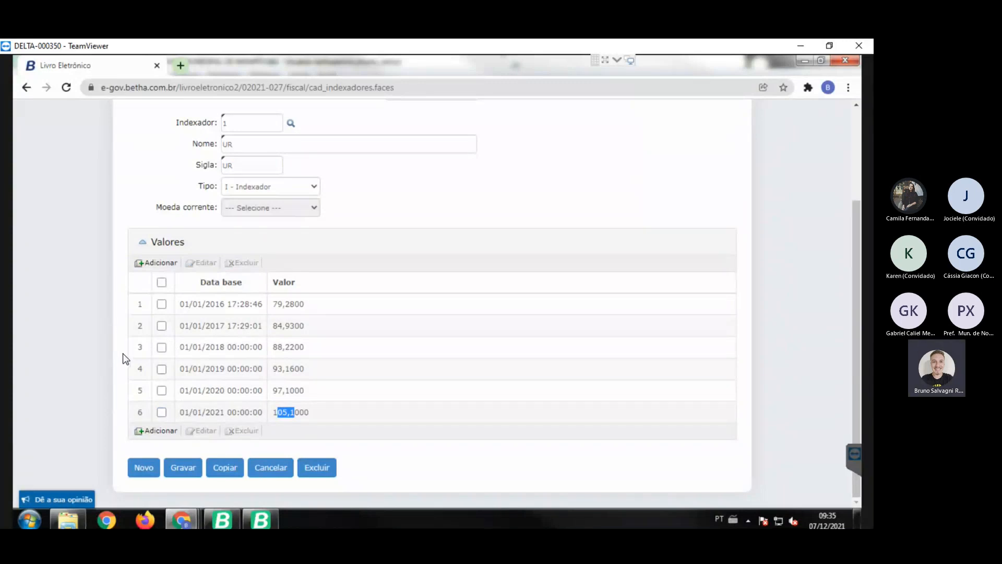
Add a value row to the UR indexer with base date 01/01/2022 and value 115.
left_click(156, 431)
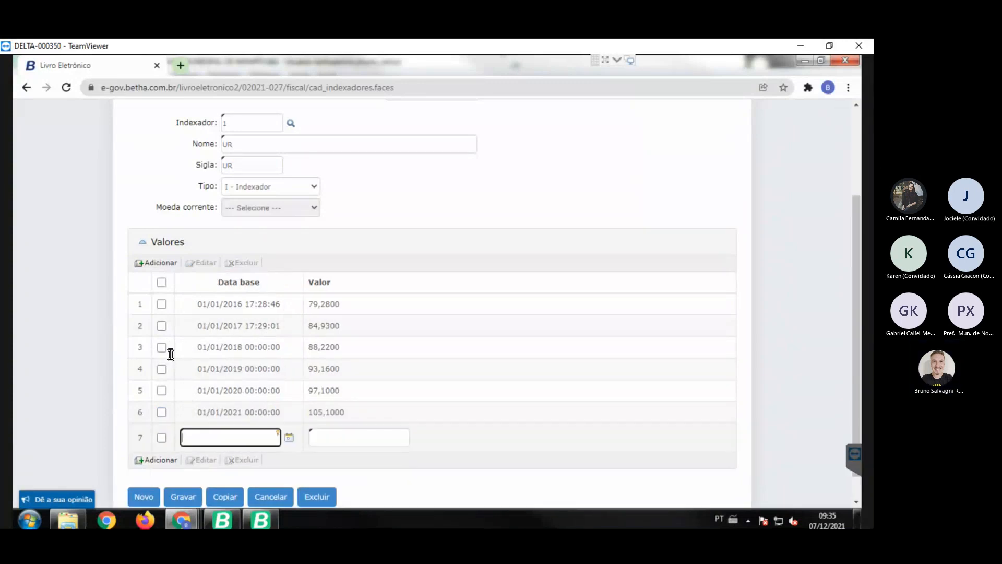
type("01/01/2")
type("022")
key("Tab")
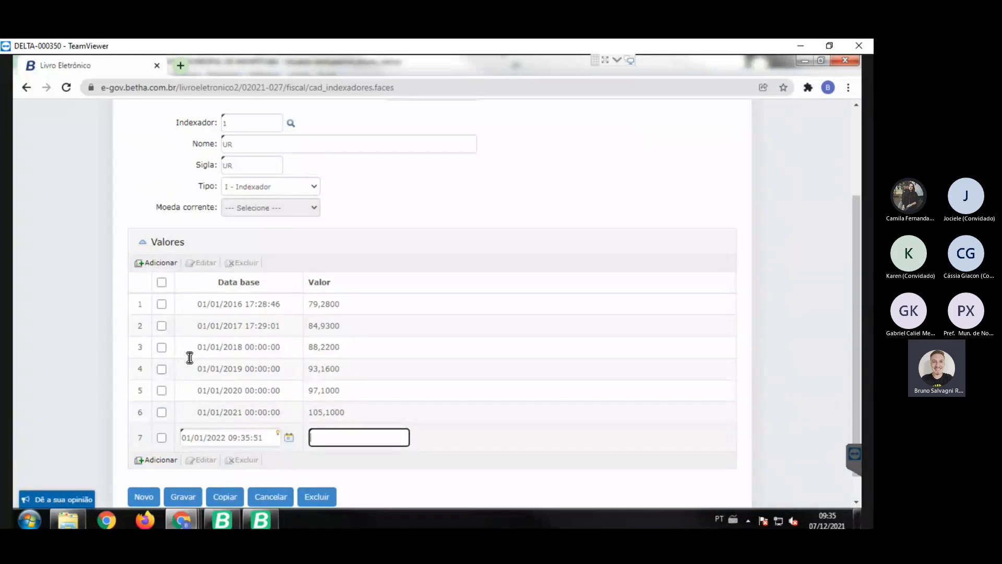
type("115")
key("Tab")
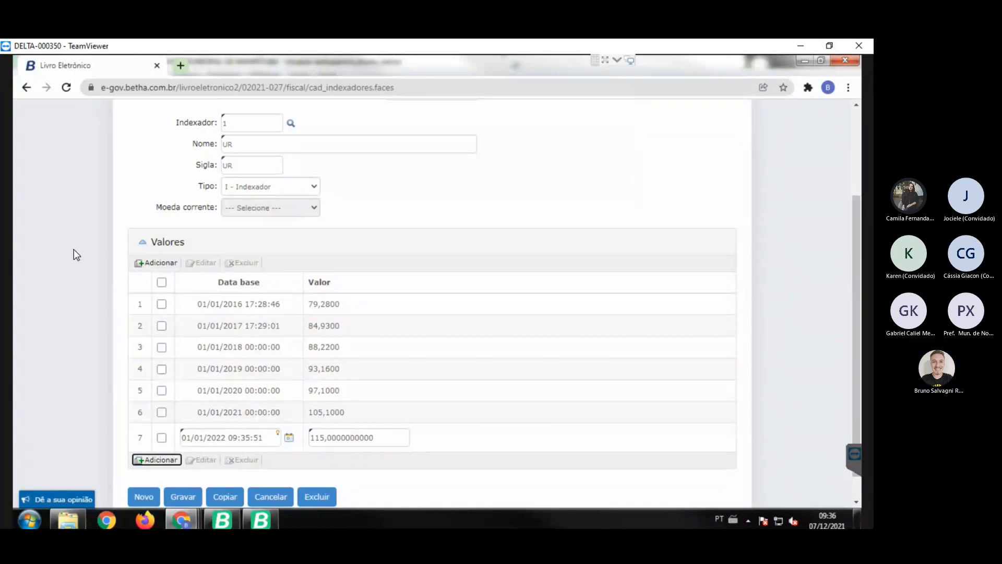
Replace the Livro Eletrônico page with a new browser tab and load the e-gov.betha.com.br system portal.
scroll(74, 249, "up", 1)
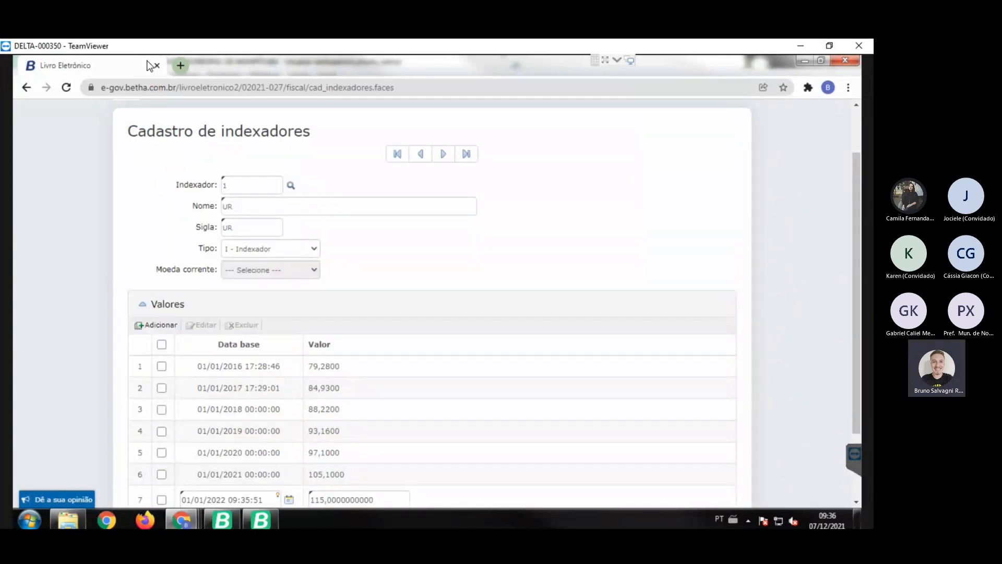
left_click(180, 66)
middle_click(126, 59)
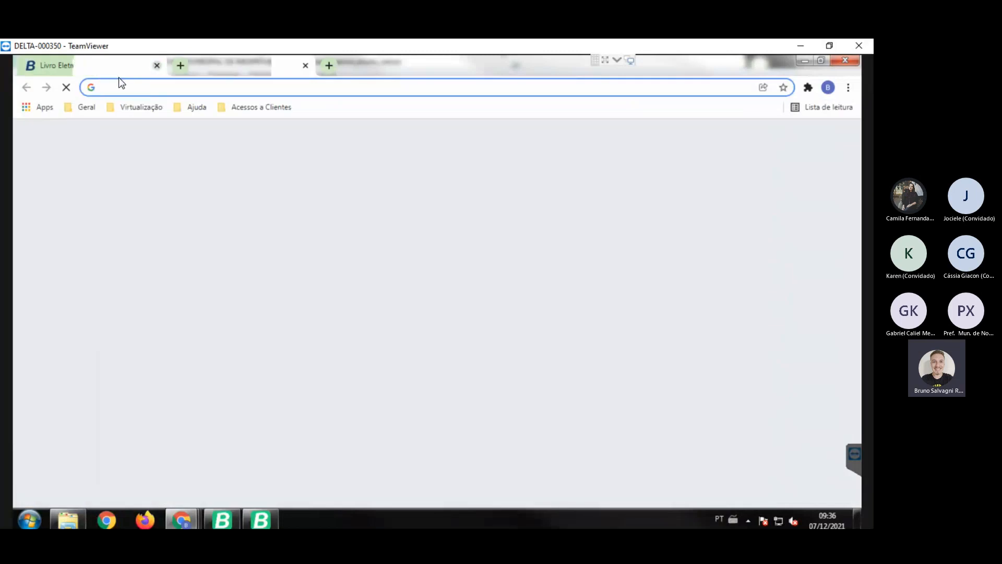
left_click(120, 78)
type("e-g")
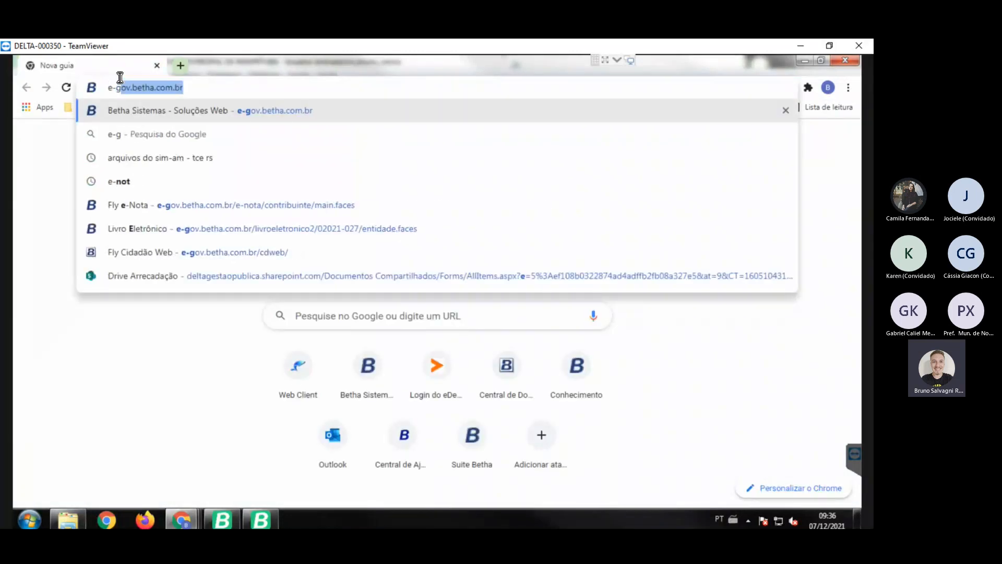
key("Return")
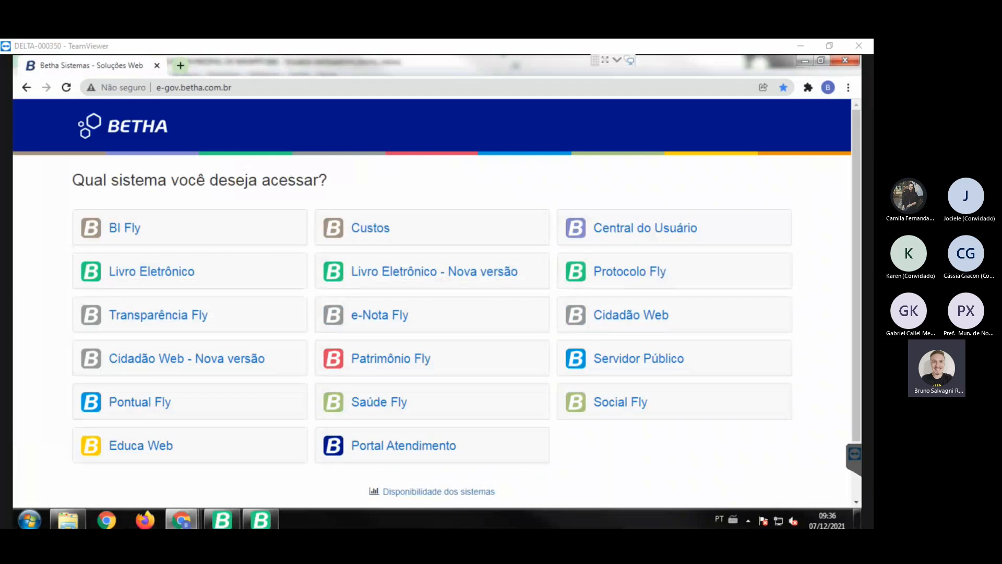
Open e-Nota Fly and access the Prefeitura Municipal de Lavras do Sul entity.
left_click(305, 260)
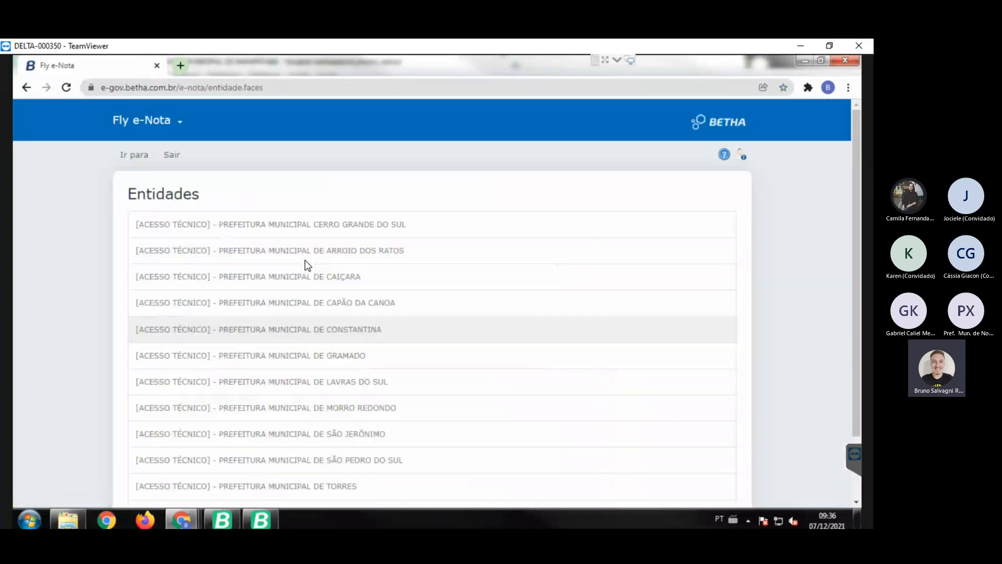
scroll(299, 253, "down", 2)
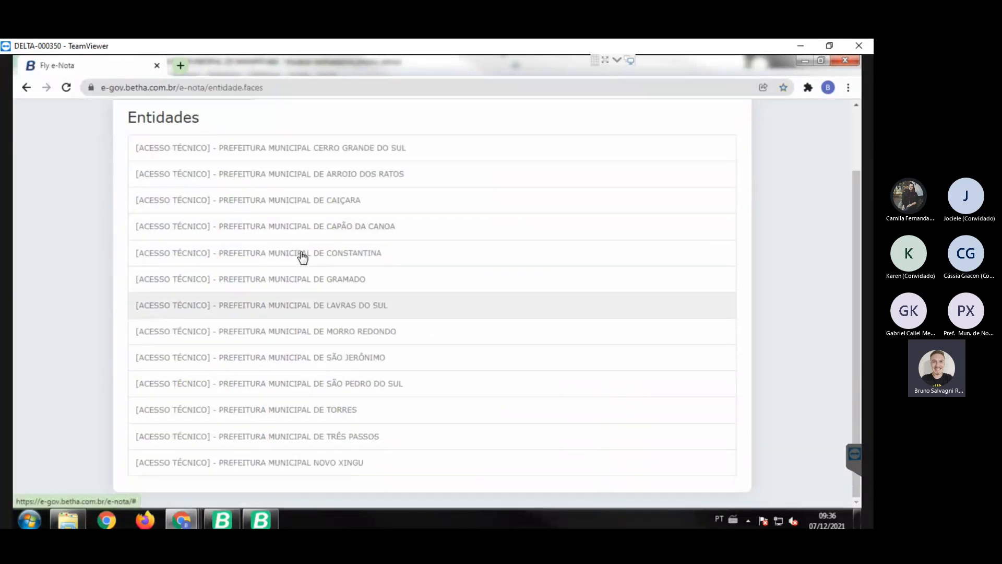
left_click(303, 256)
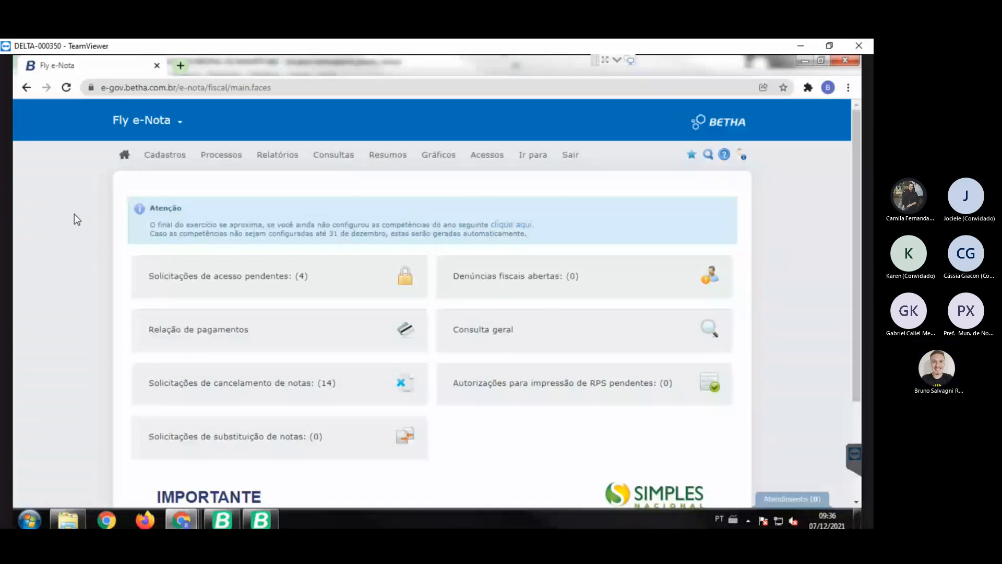
Open the Cadastro de Competências at the last record, Dezembro/2021, and examine its description, start, end and due dates.
left_click(157, 154)
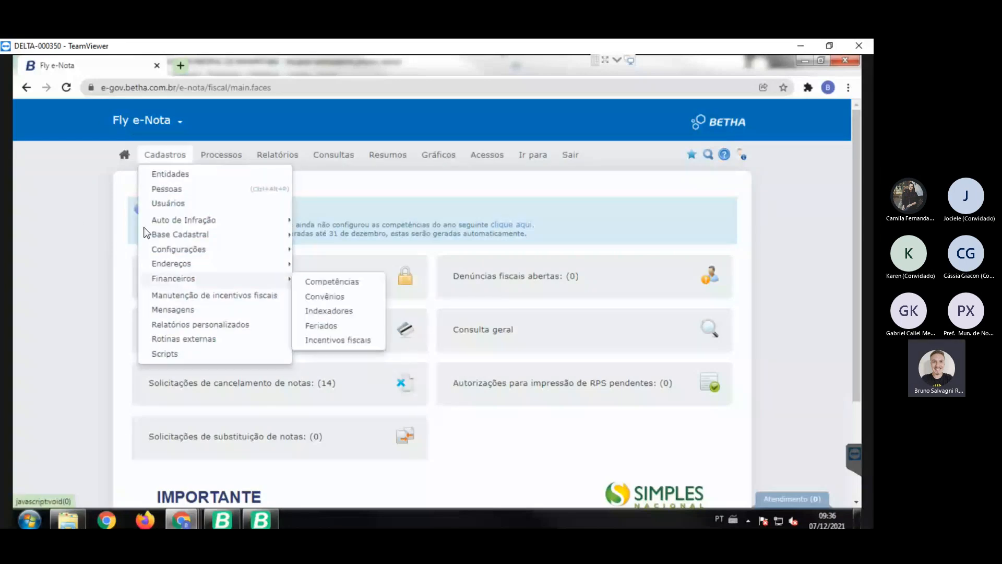
left_click(332, 282)
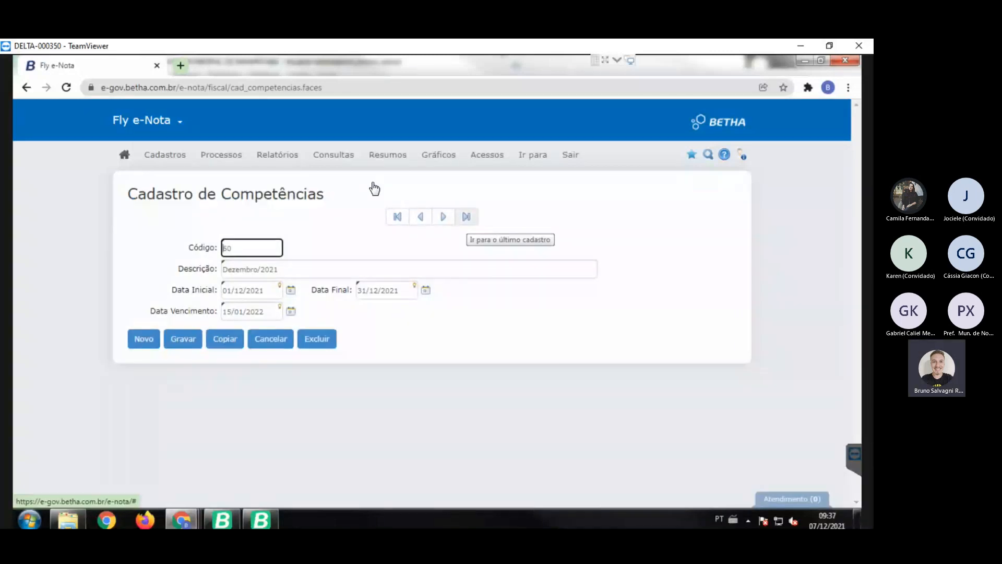
key("Tab")
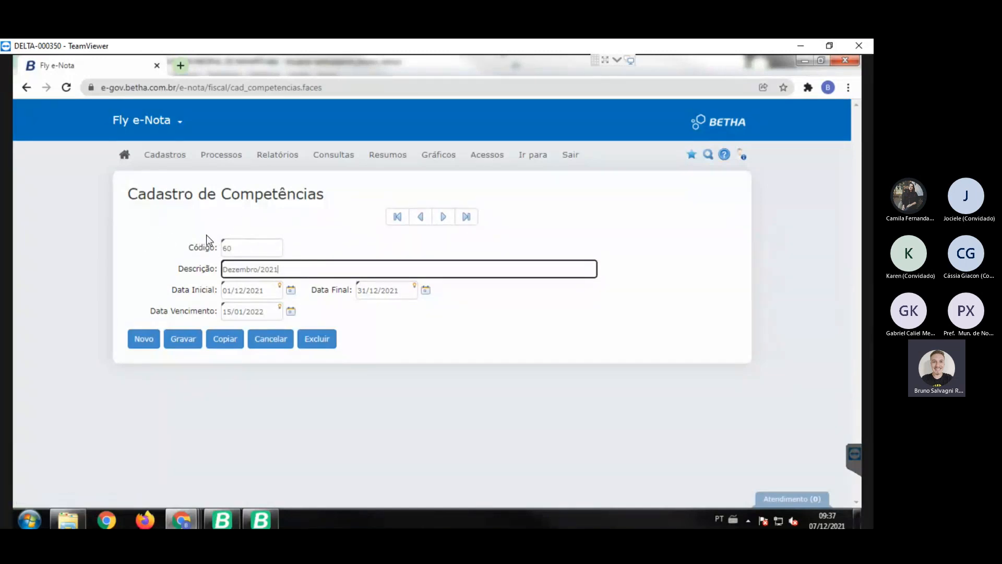
triple_click(196, 290)
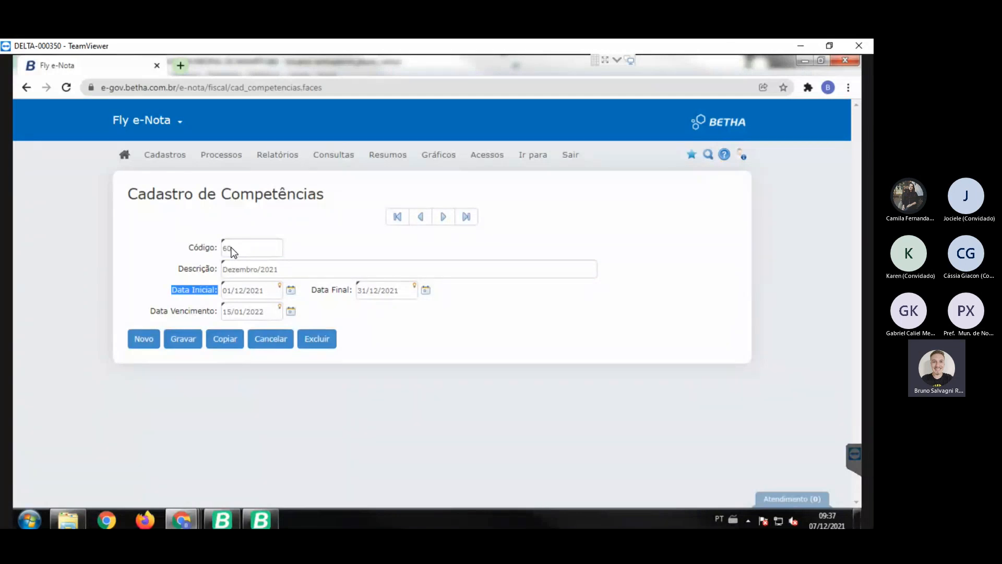
left_click(234, 220)
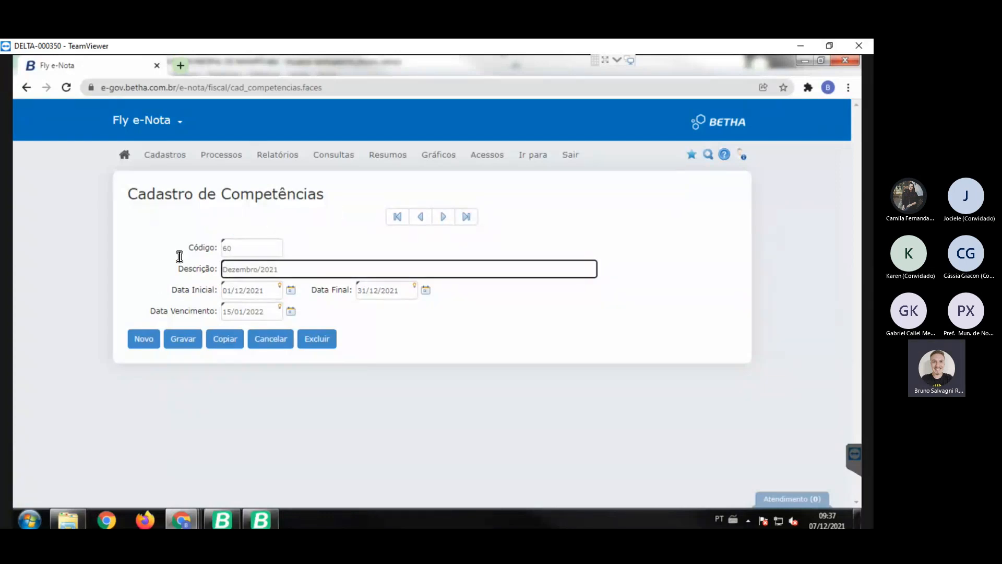
Start a new competência with the description Janeira/2021 and cancel the entry without saving.
left_click(116, 283)
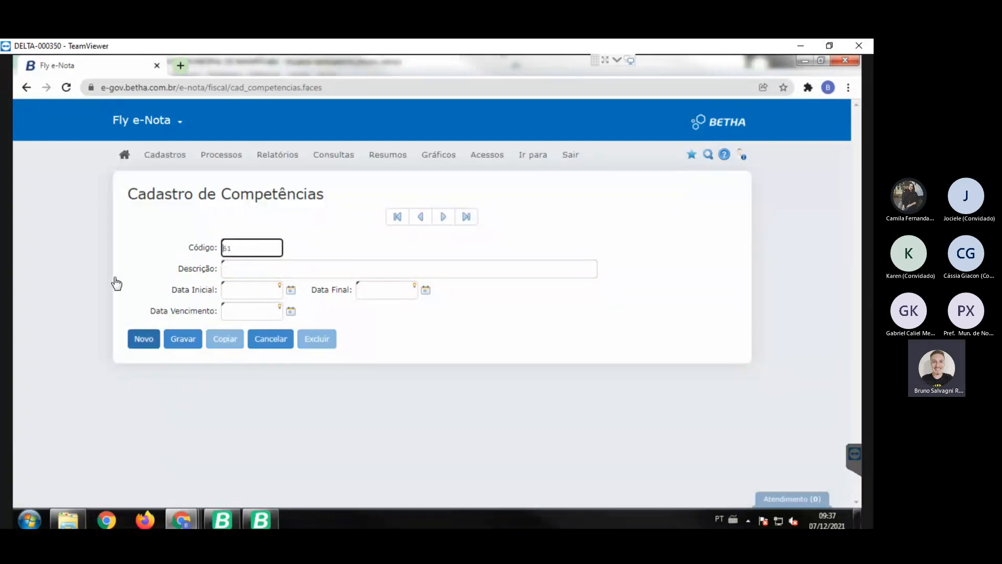
left_click(232, 225)
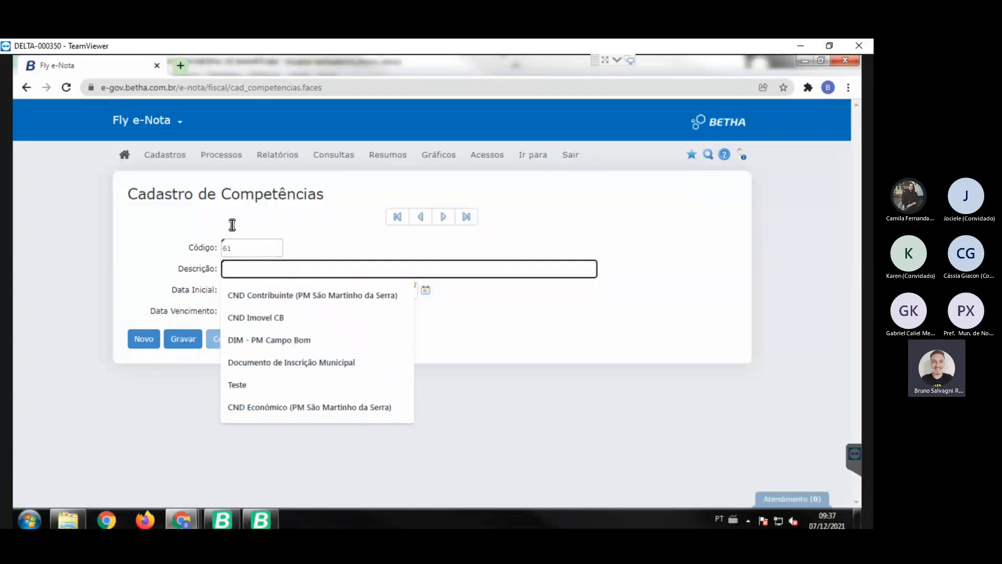
type("Janeira/")
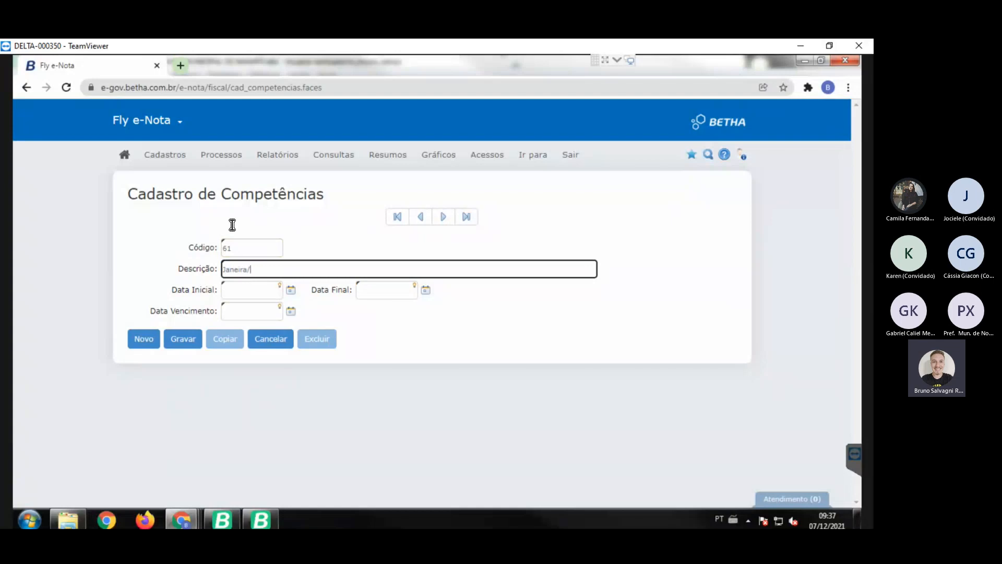
type("2021")
key("Tab")
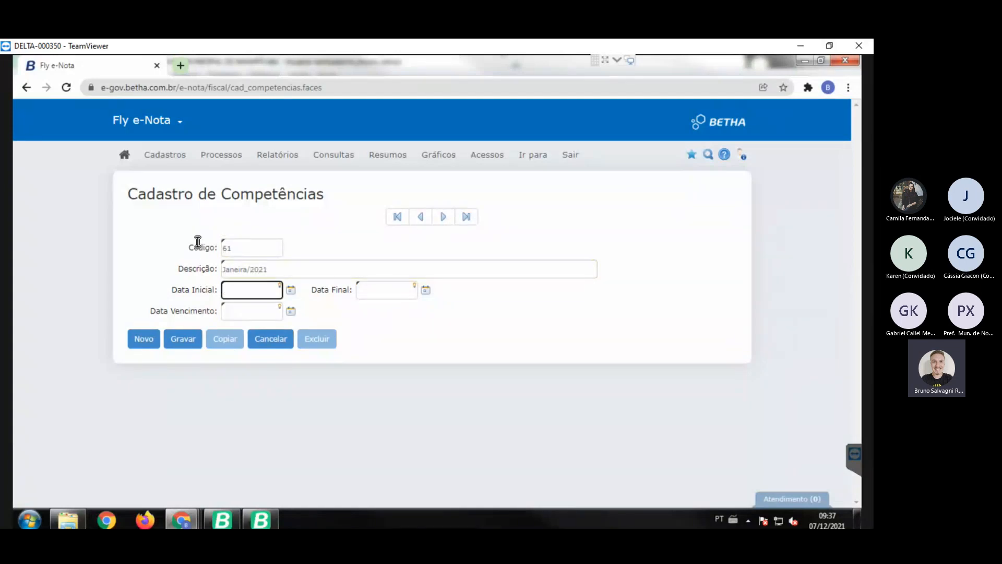
type("15")
key("BackSpace")
key("BackSpace")
left_click(282, 244)
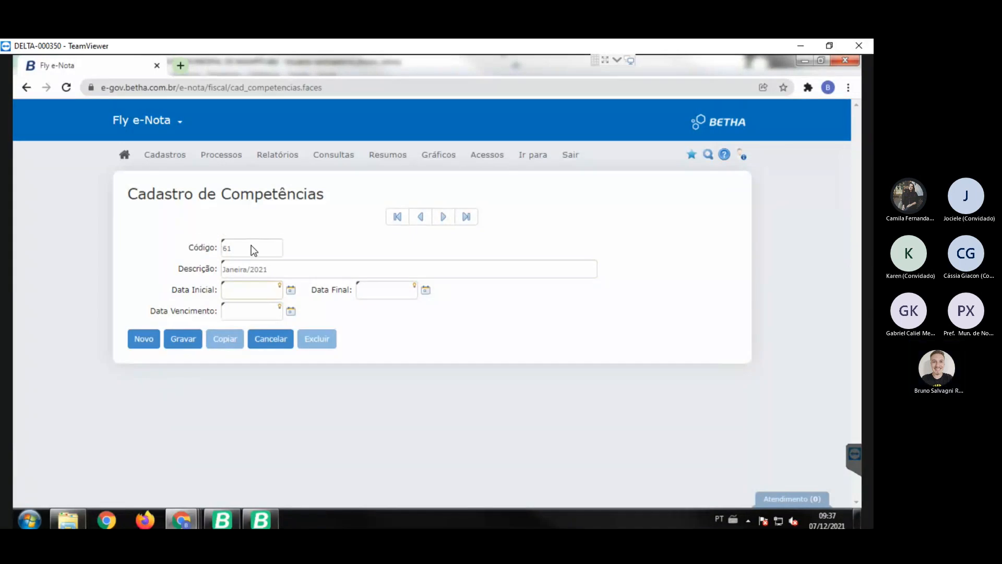
left_click(232, 312)
left_click(270, 338)
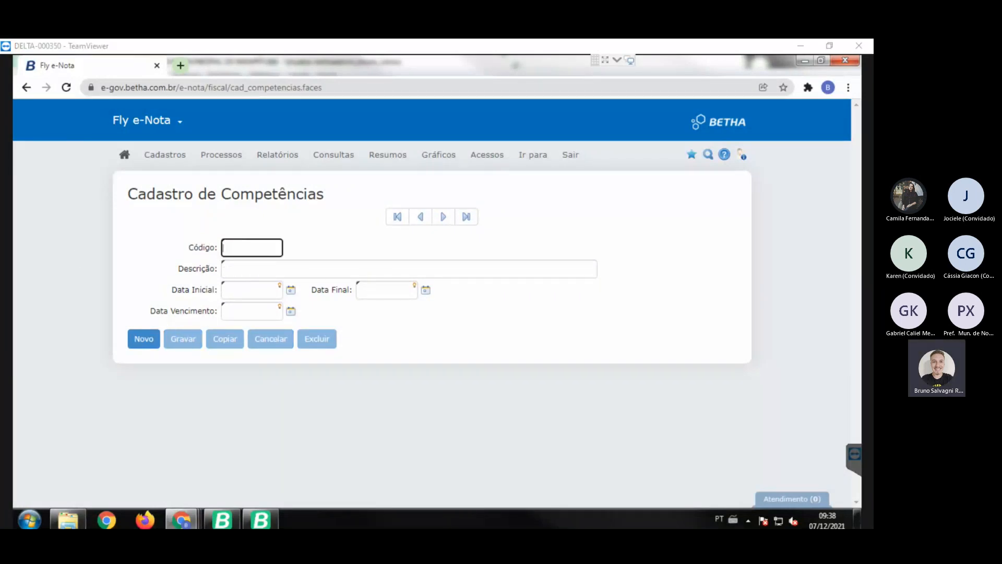
left_click(227, 354)
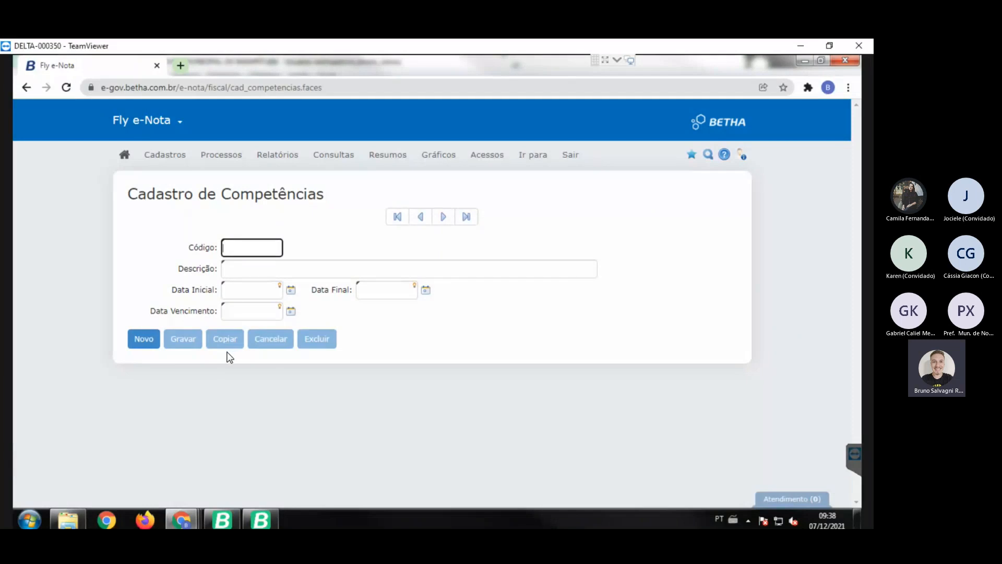
Open the Cadastro de Indexadores in Fly e-Nota and search its lookup for all registered indexers.
left_click(156, 156)
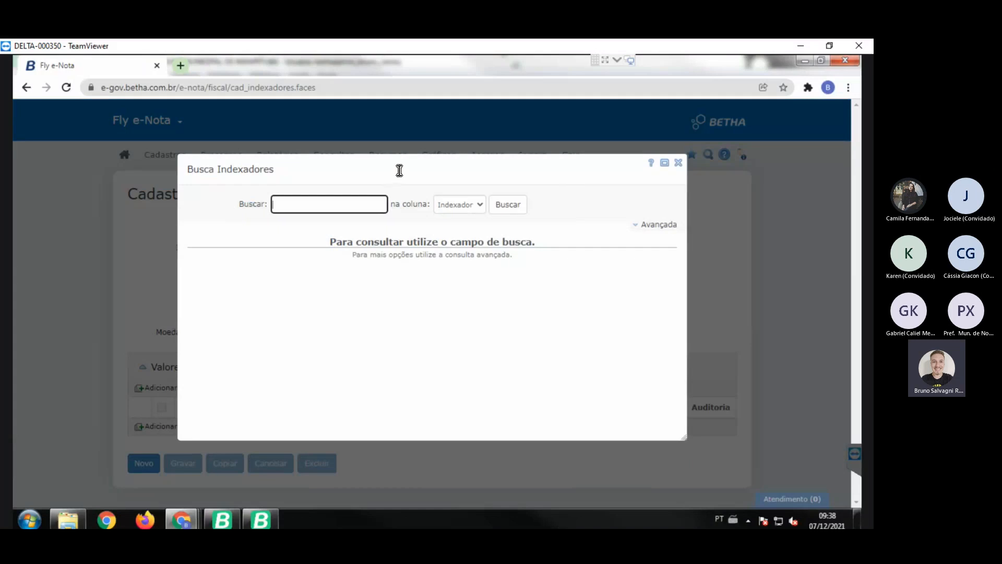
left_click(507, 204)
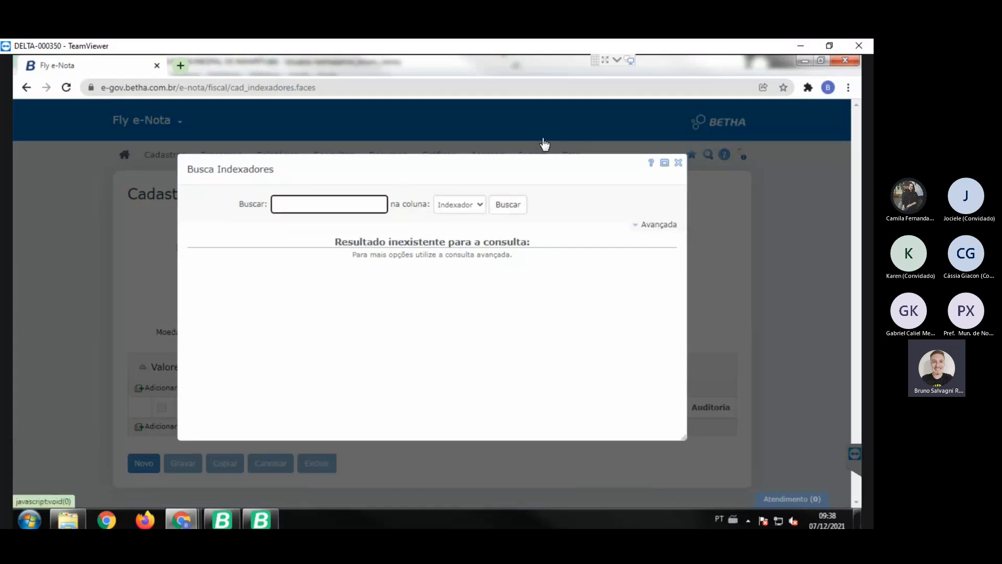
Close the indexer lookup and start a new indexer with name UFIR, sigla UFIR and type M - Moeda.
left_click(678, 163)
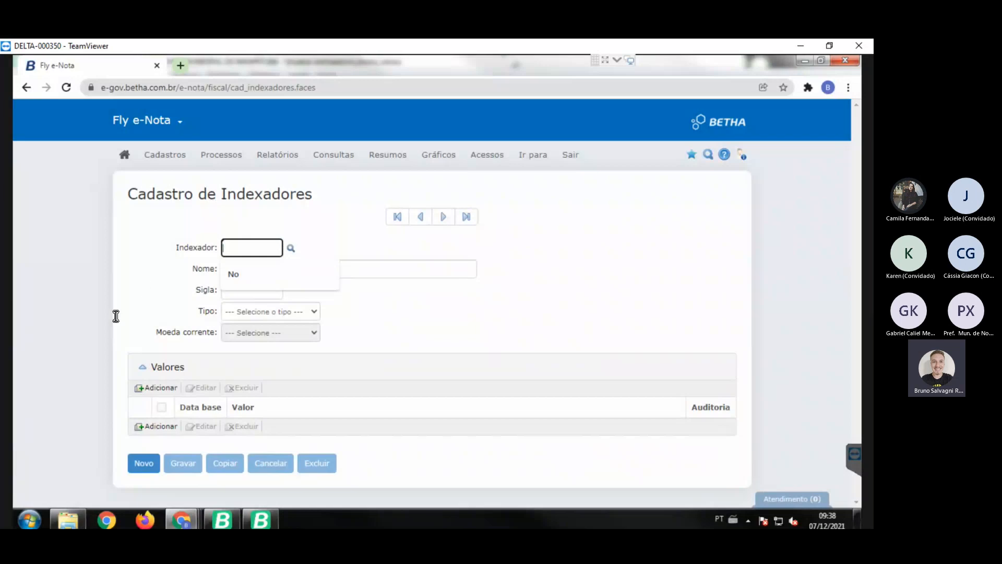
left_click(142, 461)
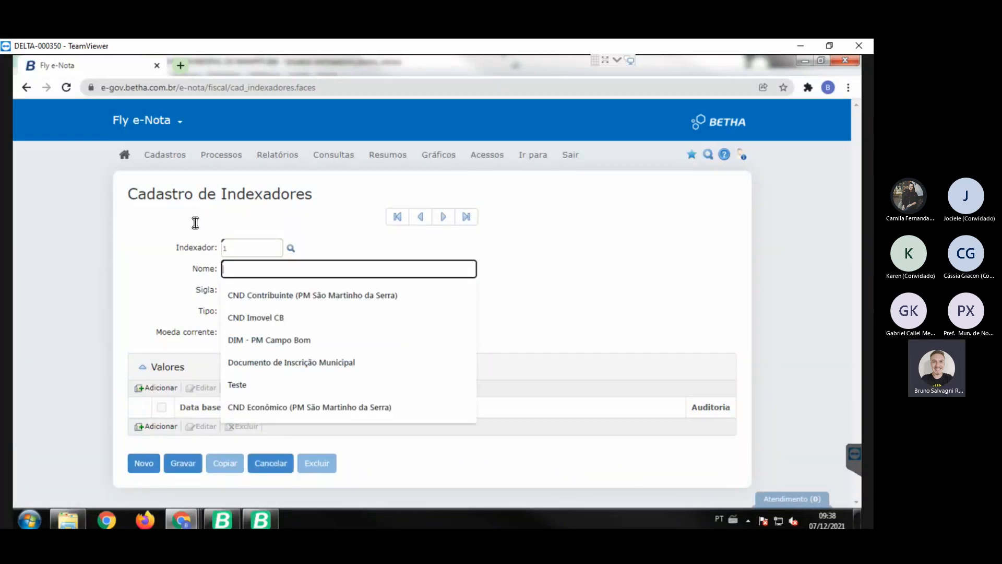
type("UFIR")
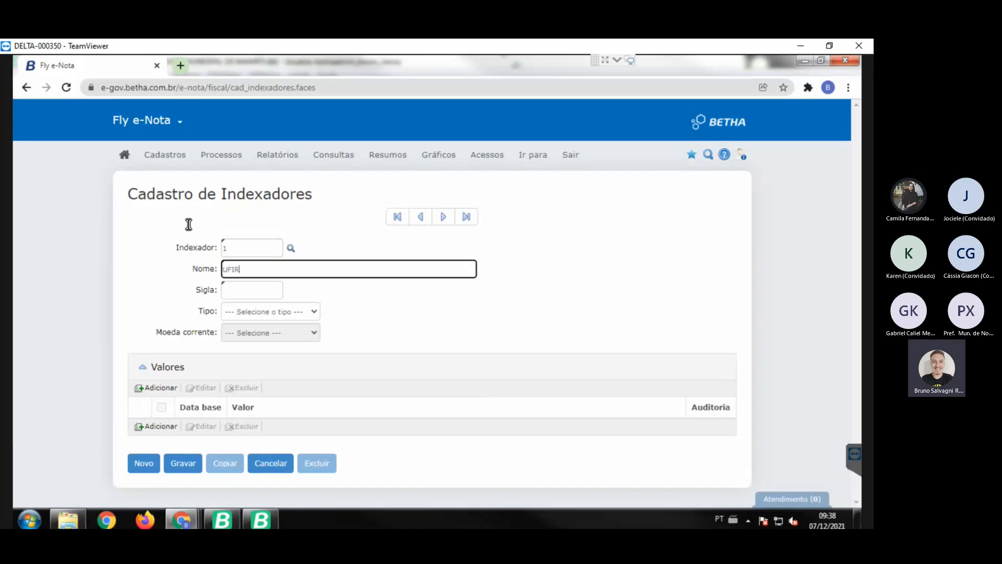
key("Tab")
type("UFIR")
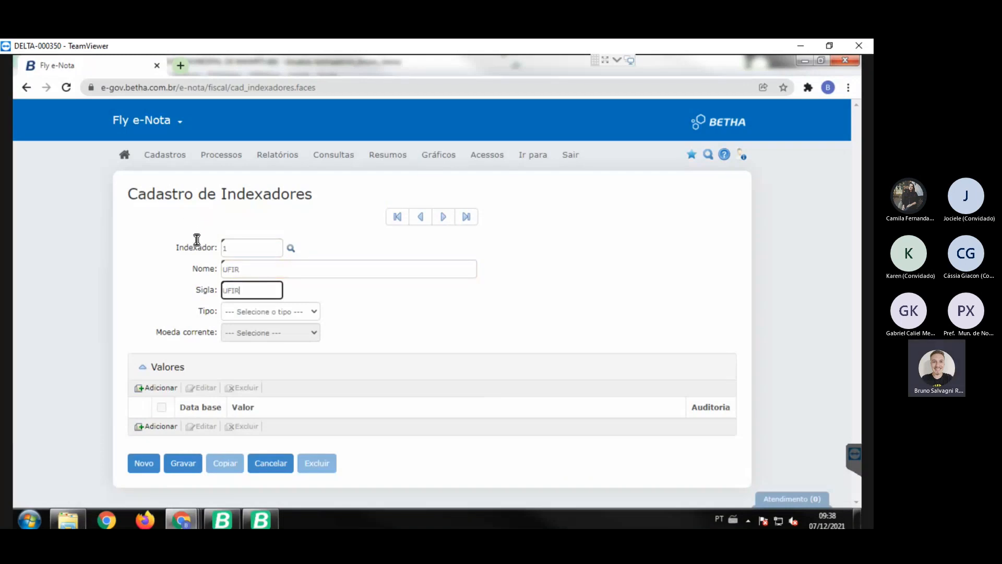
key("Tab")
key("alt+Down")
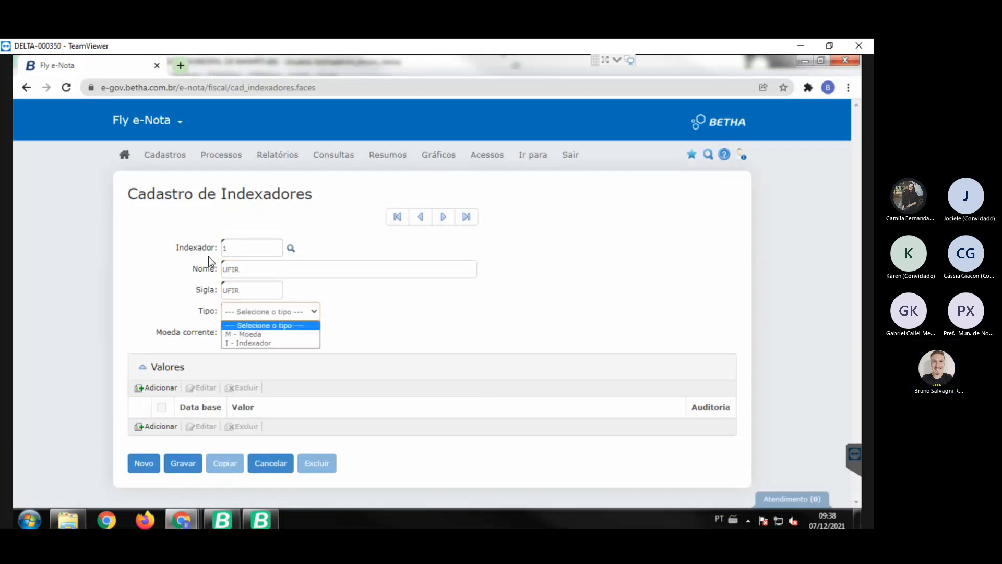
key("Down")
key("Tab")
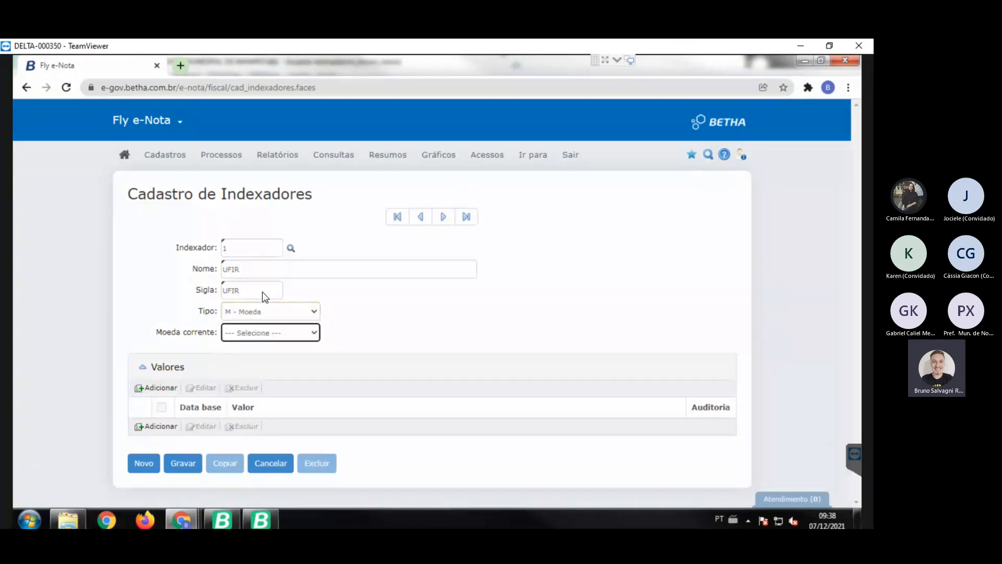
Add a value row to the UFIR indexer with base date 01/01/2022 and value 120.
left_click(157, 426)
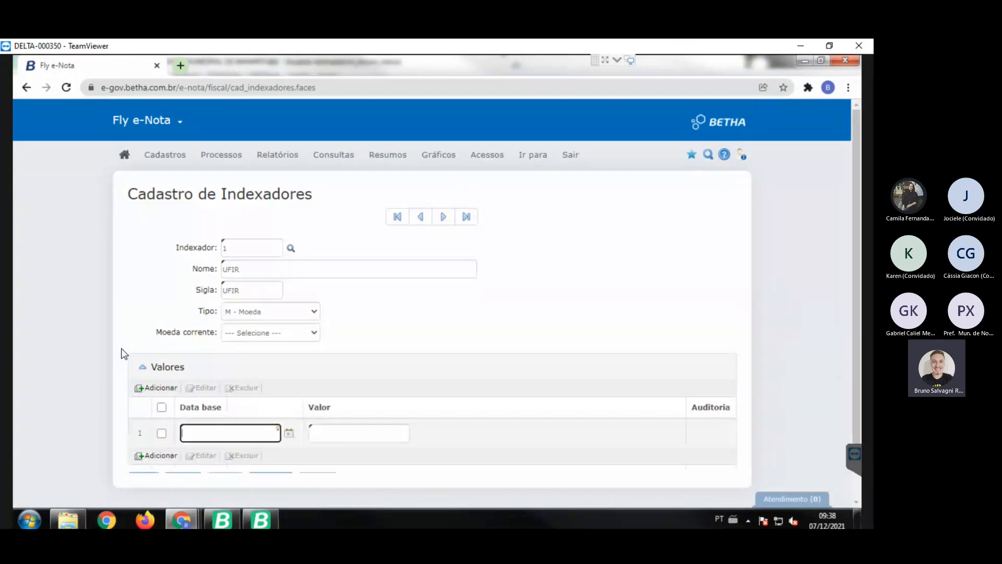
type("01012022")
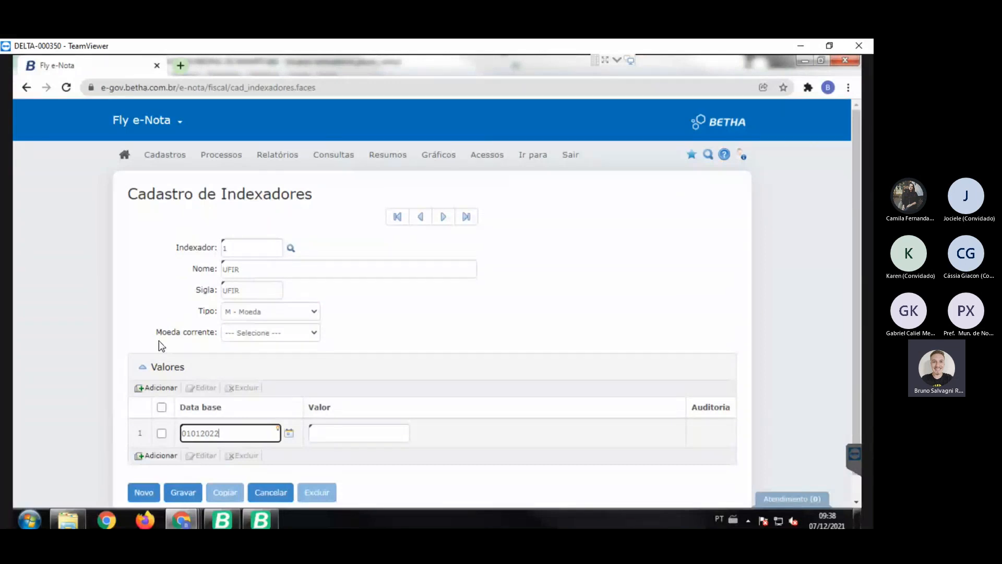
key("Tab")
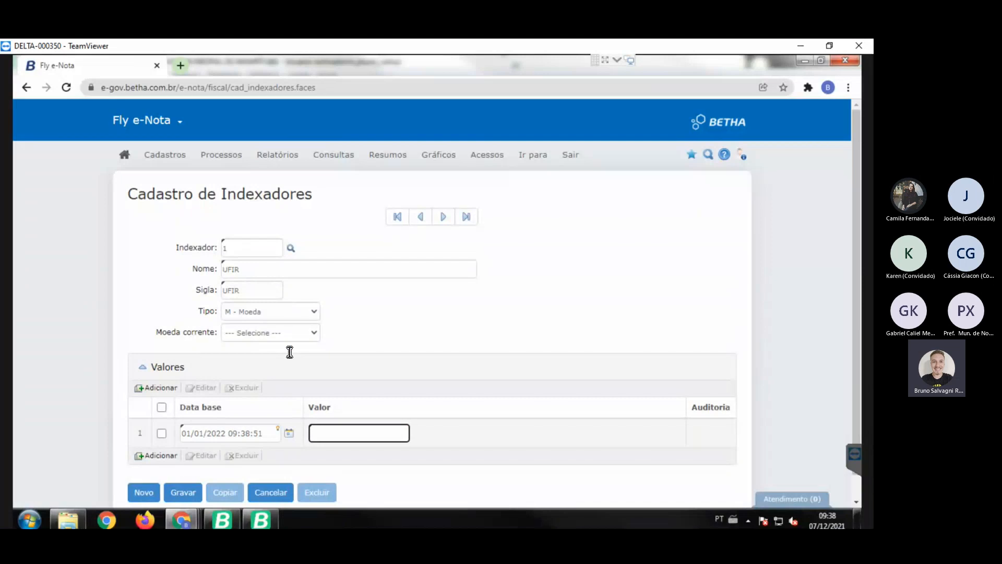
type("120")
key("Tab")
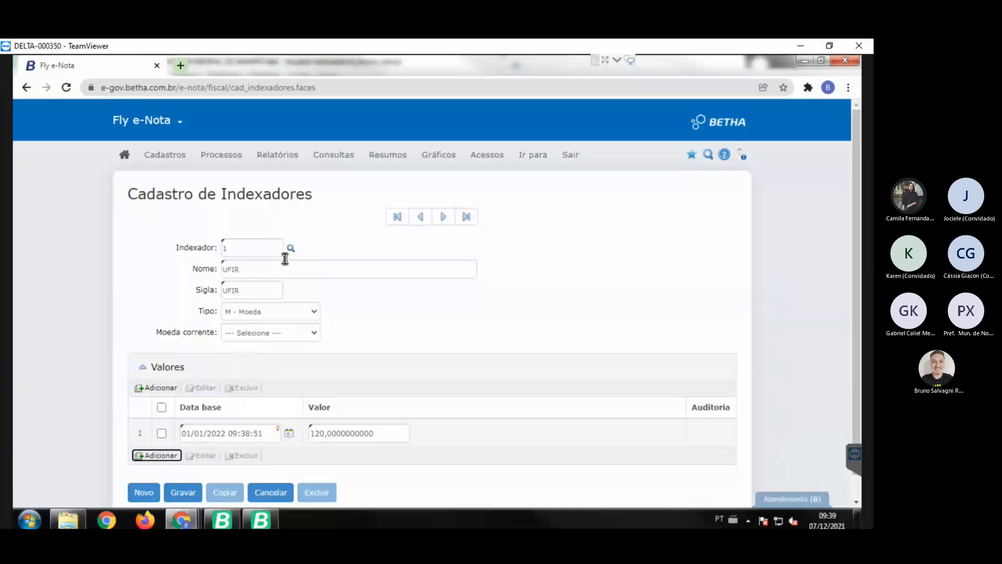
Open the Cadastro de Scripts at its last record and examine the script type and its availability for use.
left_click(152, 152)
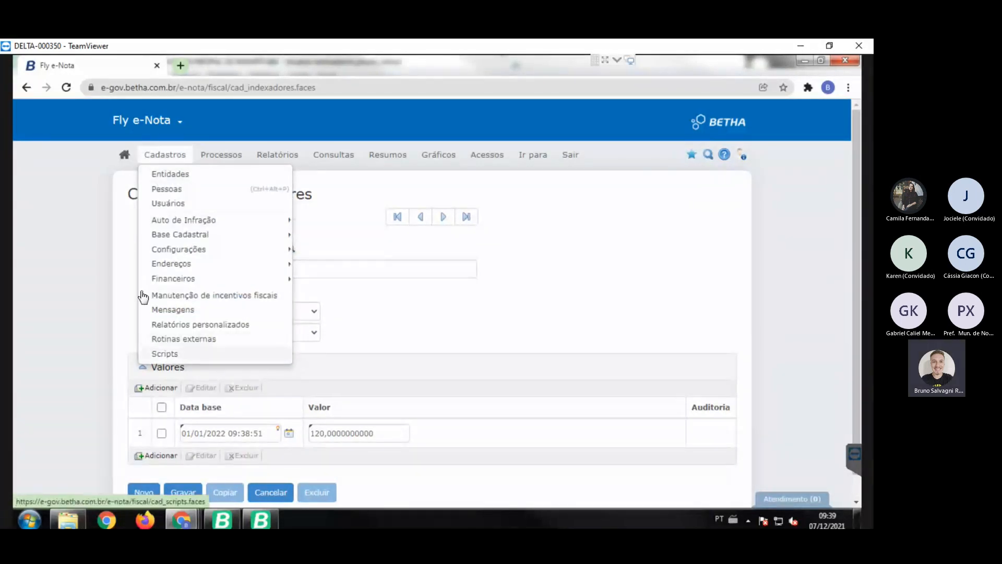
left_click(164, 353)
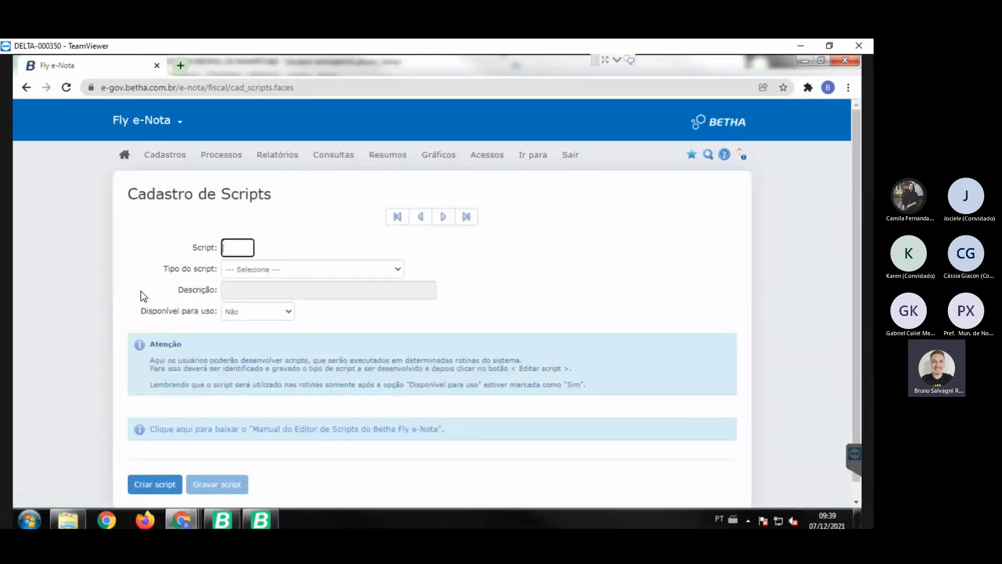
left_click(466, 217)
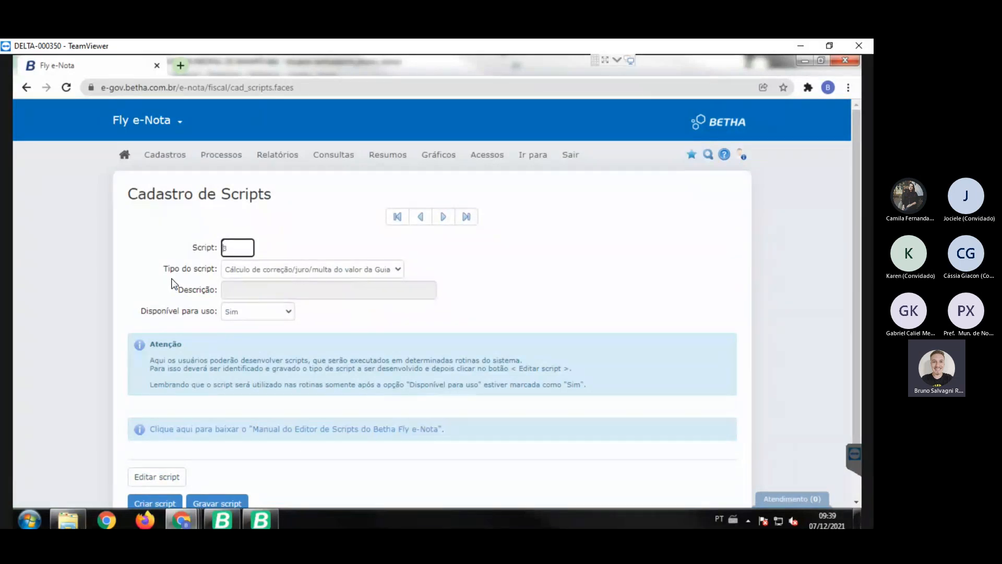
left_click(179, 204)
left_click_drag(208, 204, 129, 206)
left_click(178, 198)
Browse the registered scripts from the first record onward, comparing each one's script type and availability for use.
left_click(397, 216)
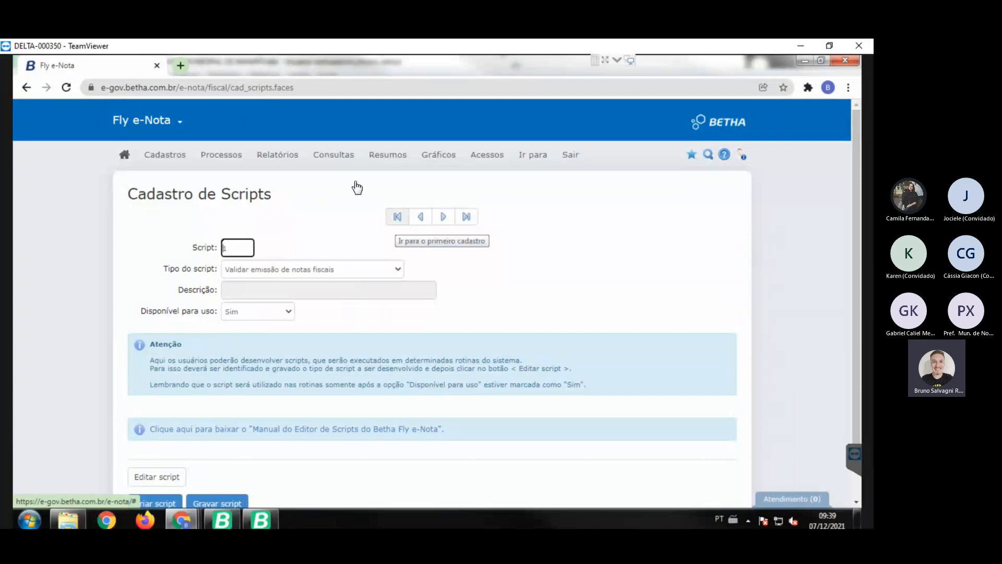
left_click(443, 217)
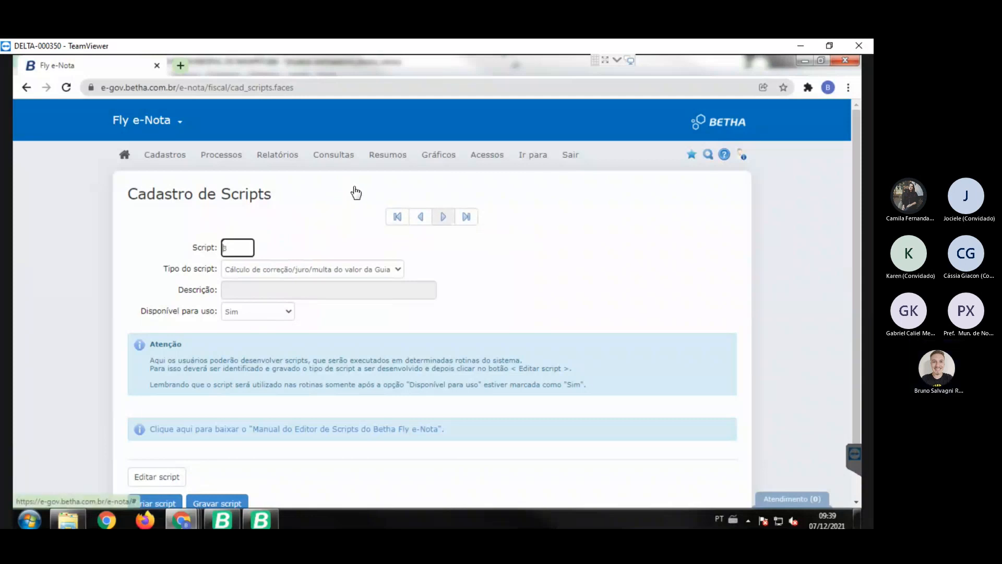
left_click(355, 220)
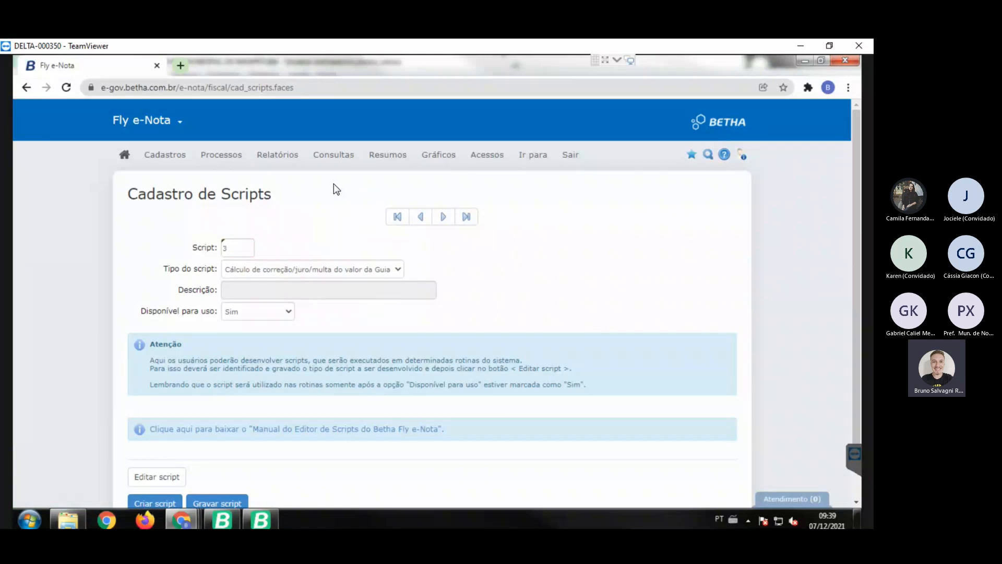
left_click(420, 216)
left_click(443, 216)
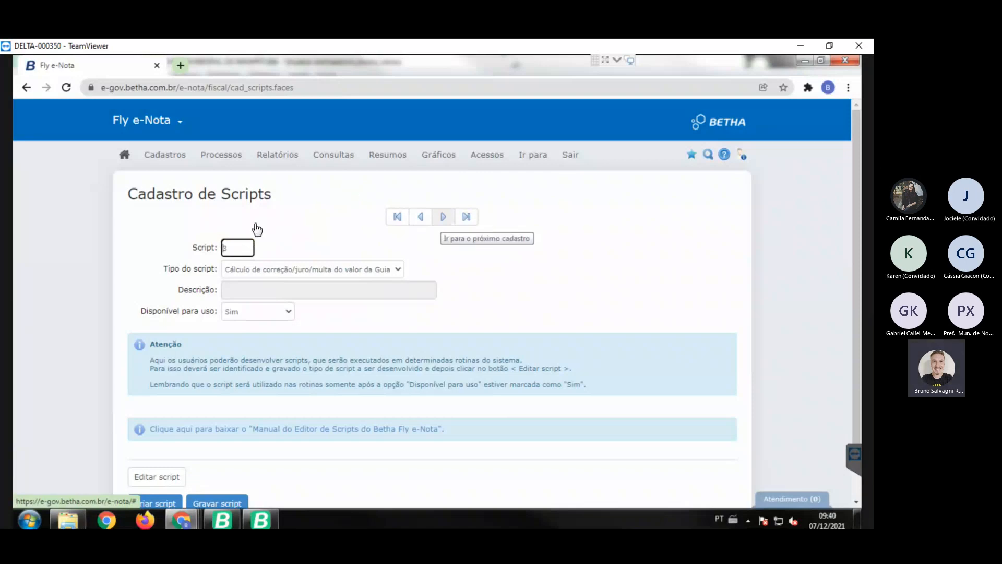
left_click(374, 186)
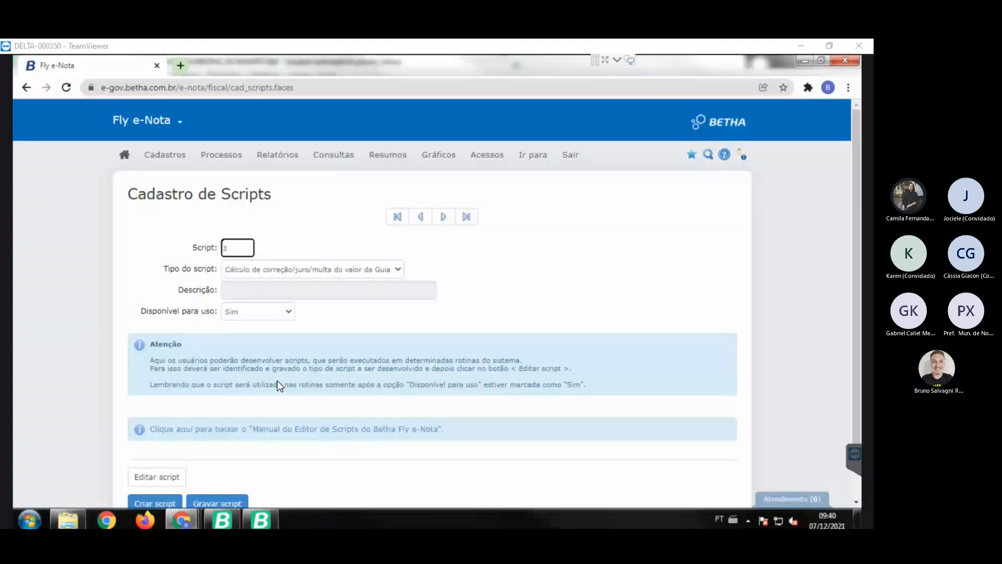
Switch to the PowerPoint presentation Live Tributos 07.12.2021 and run its slide show from slide 1 on to the "Antes de finalizarmos..." slide.
key("alt+Tab")
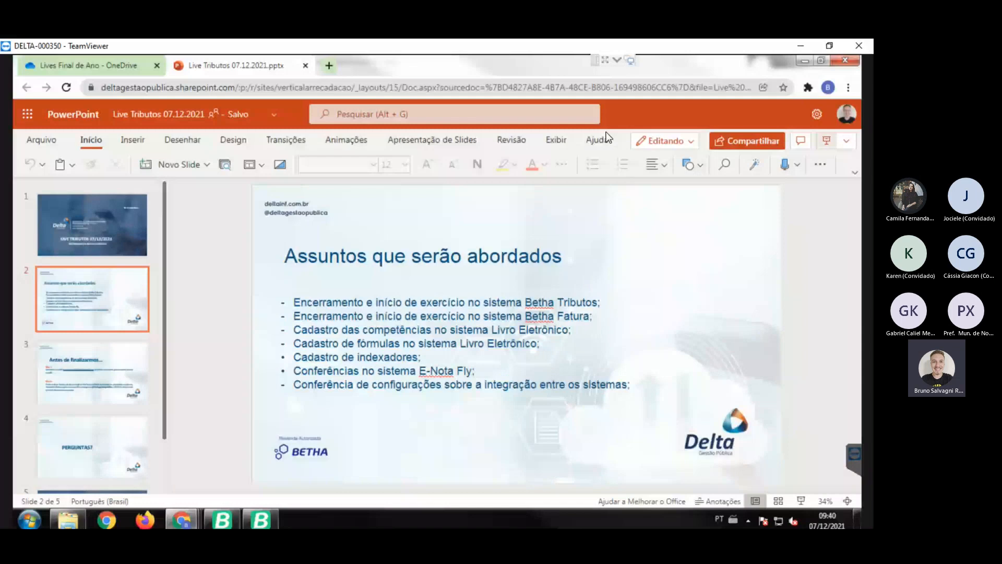
key("Up")
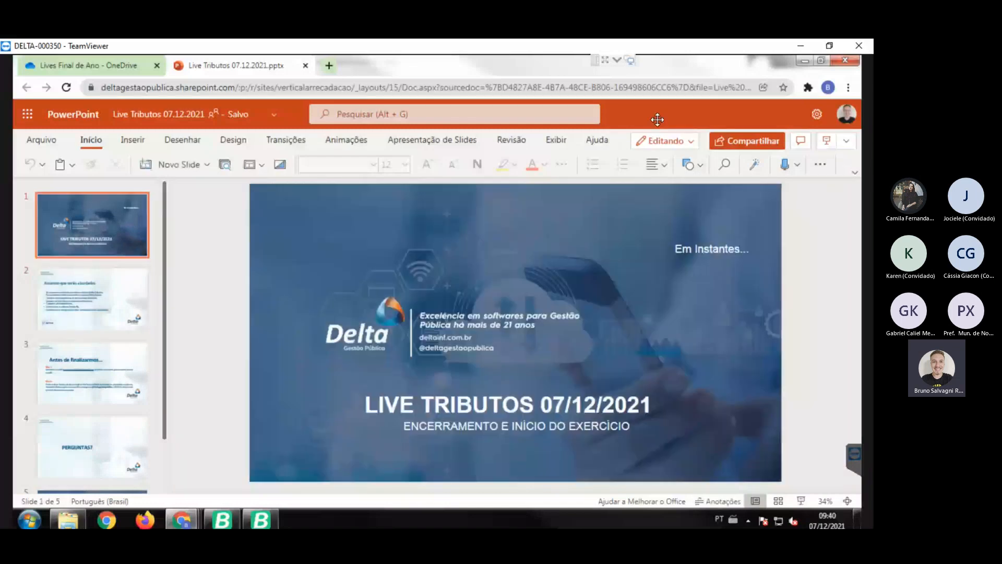
left_click(826, 140)
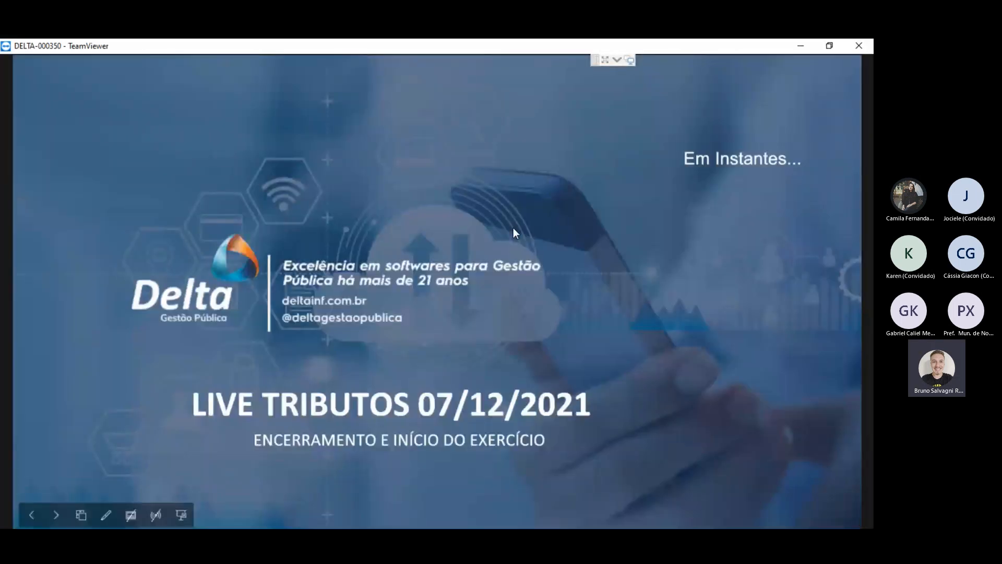
left_click(512, 227)
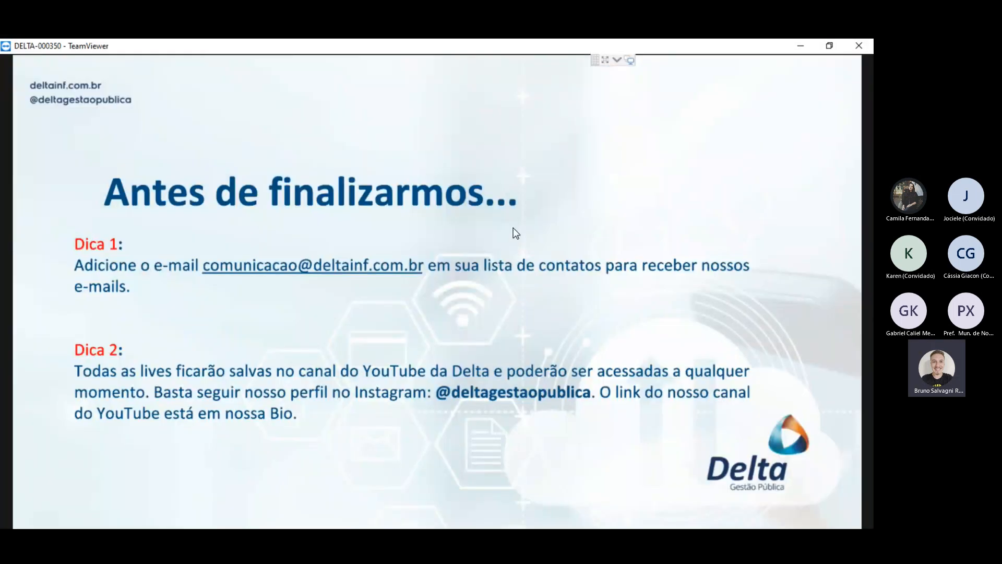